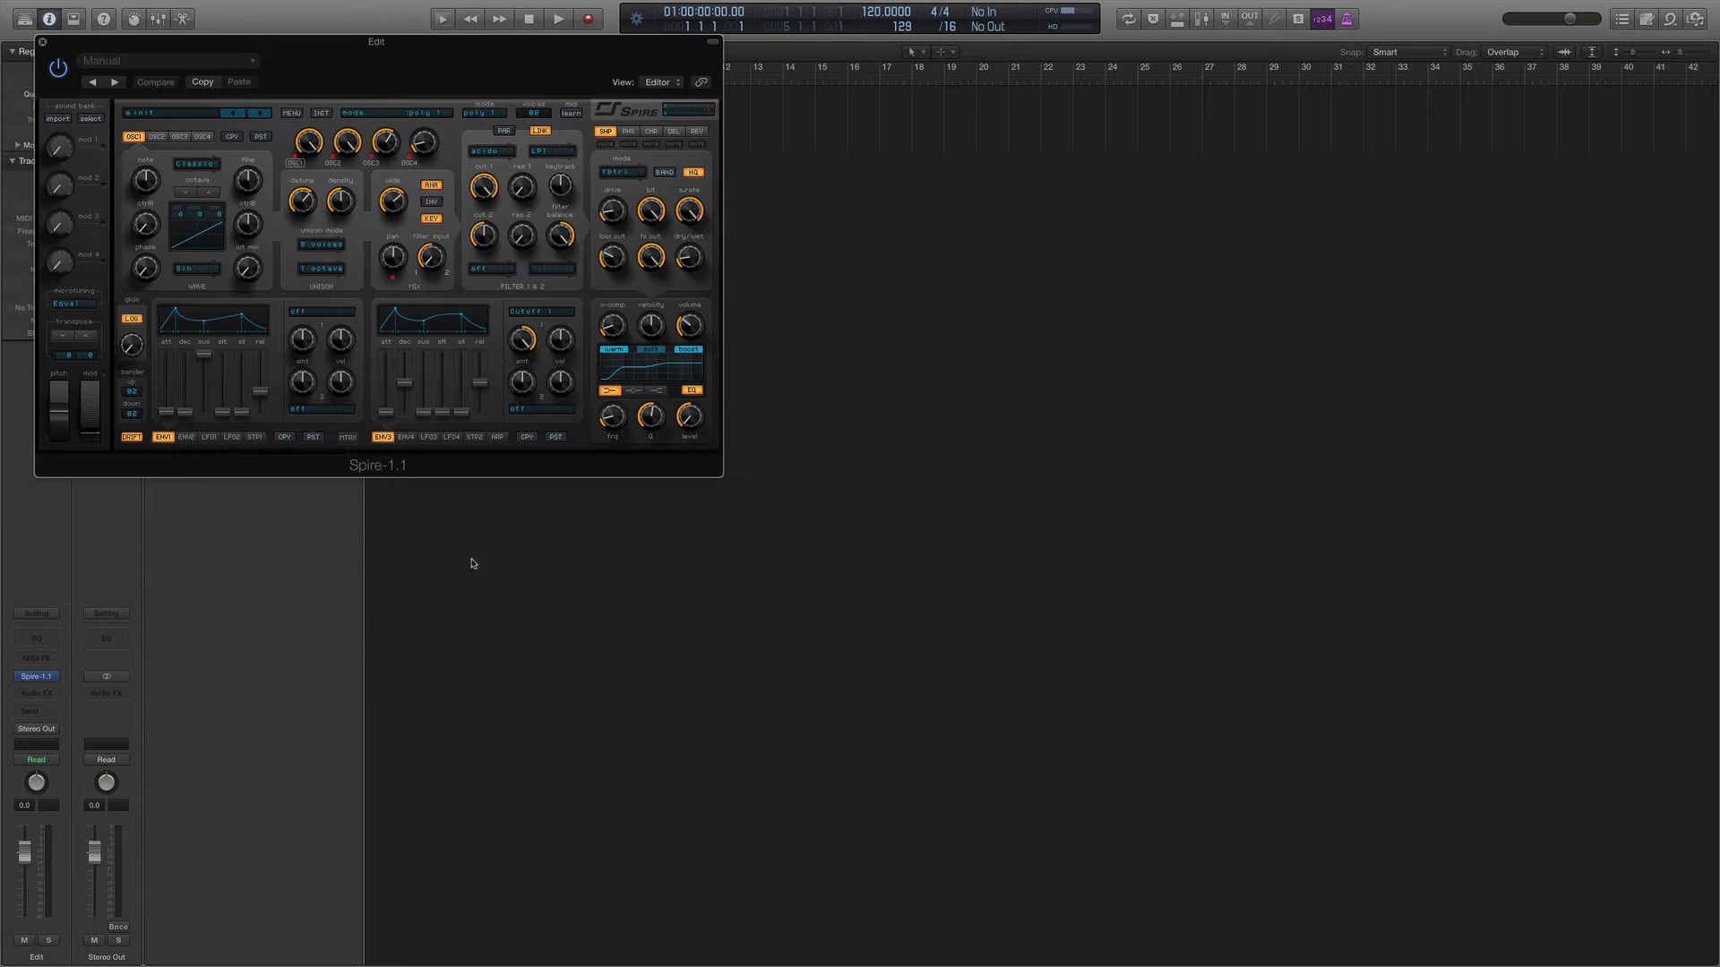
- Bring the Spire window clear of the mixer, reset the Edit channel's peak reading and lower its fader to -7.4 dB
{"action": "left_click_drag", "start_coordinate": [450, 74], "coordinate": [873, 313]}
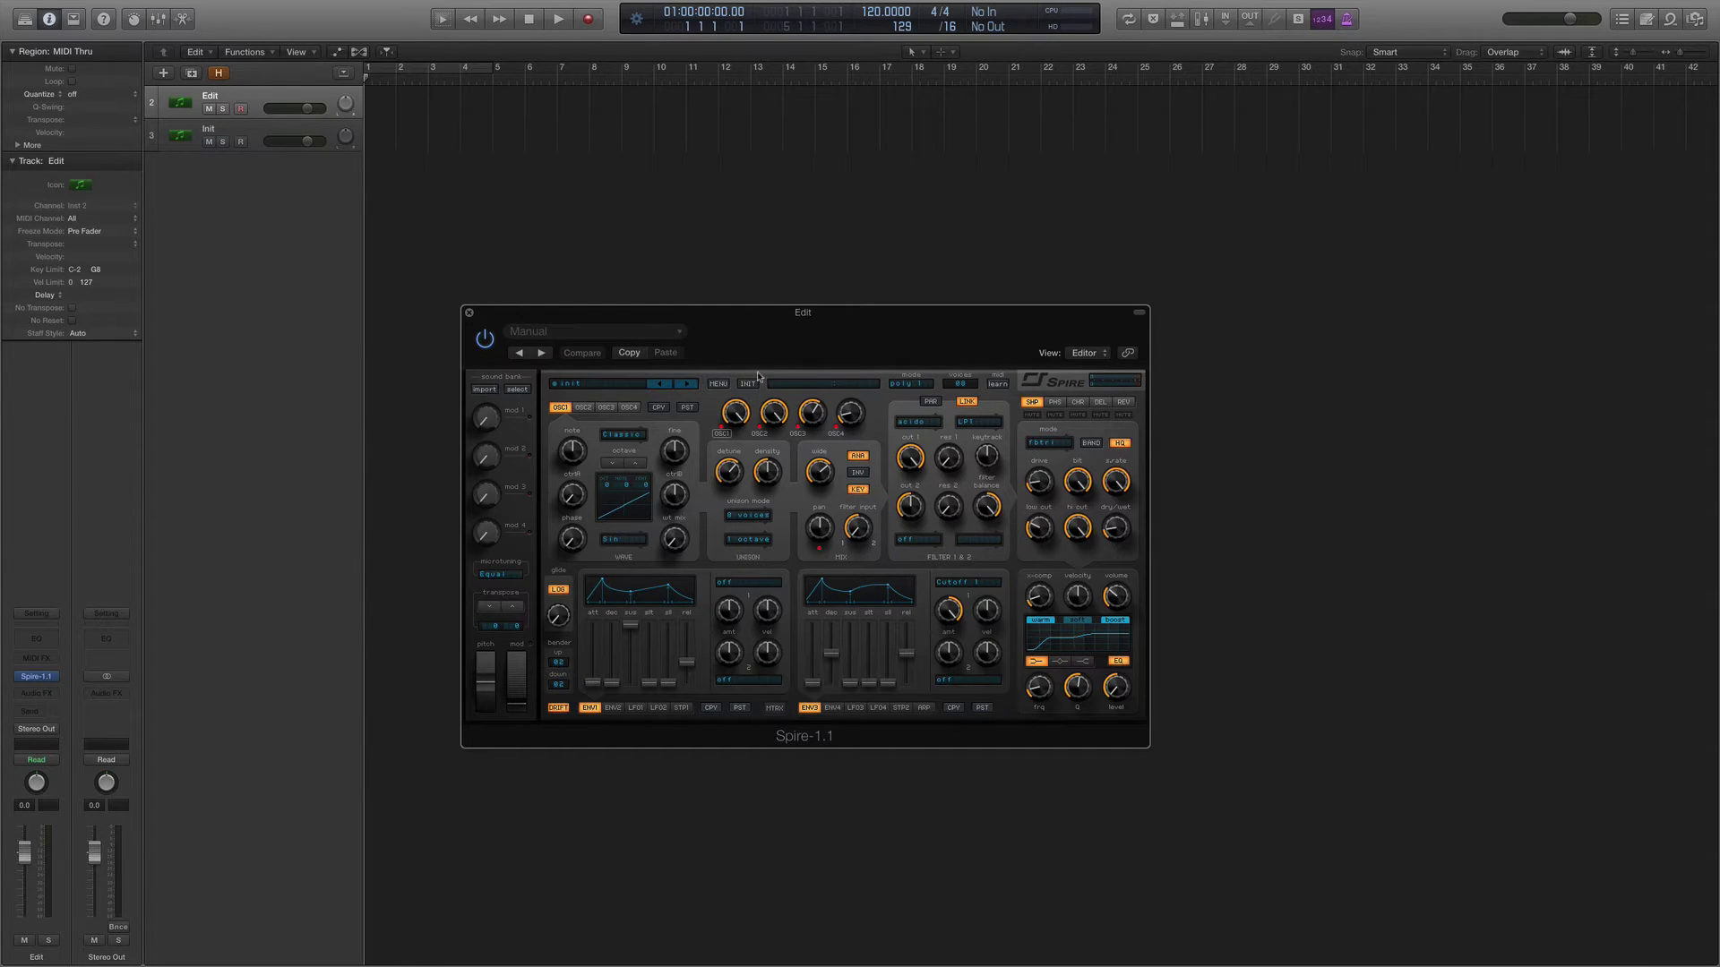
{"action": "mouse_move", "coordinate": [769, 404]}
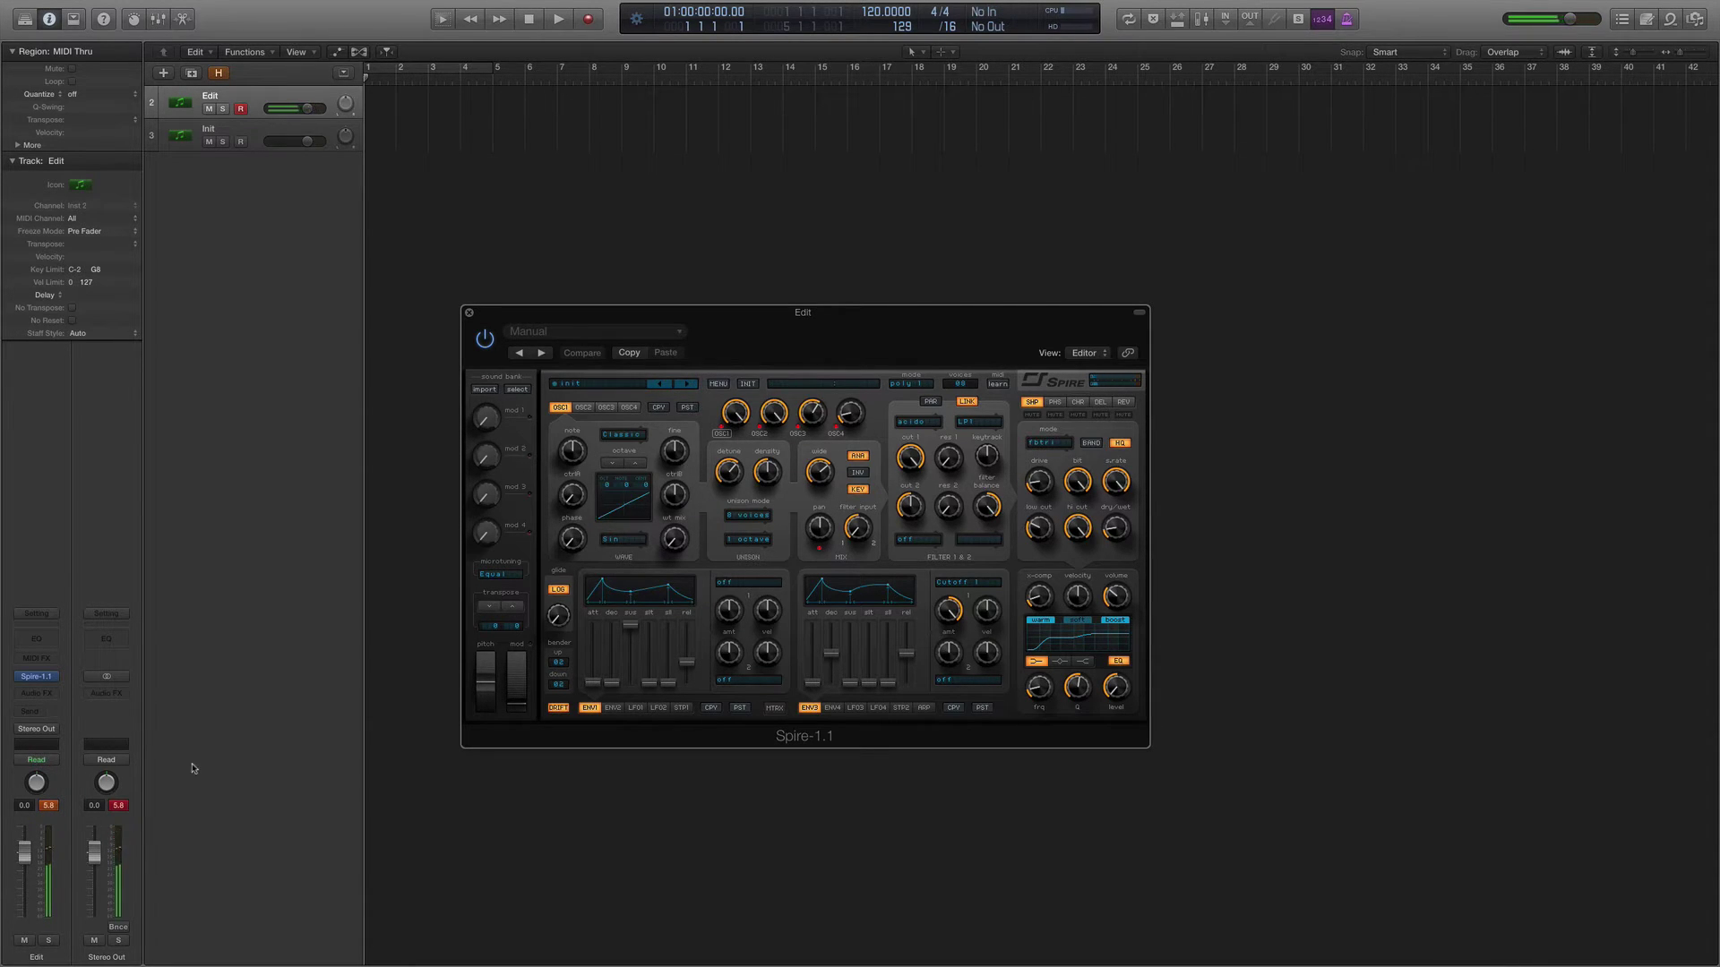
{"action": "left_click", "coordinate": [56, 808]}
{"action": "left_click_drag", "start_coordinate": [24, 853], "coordinate": [24, 874]}
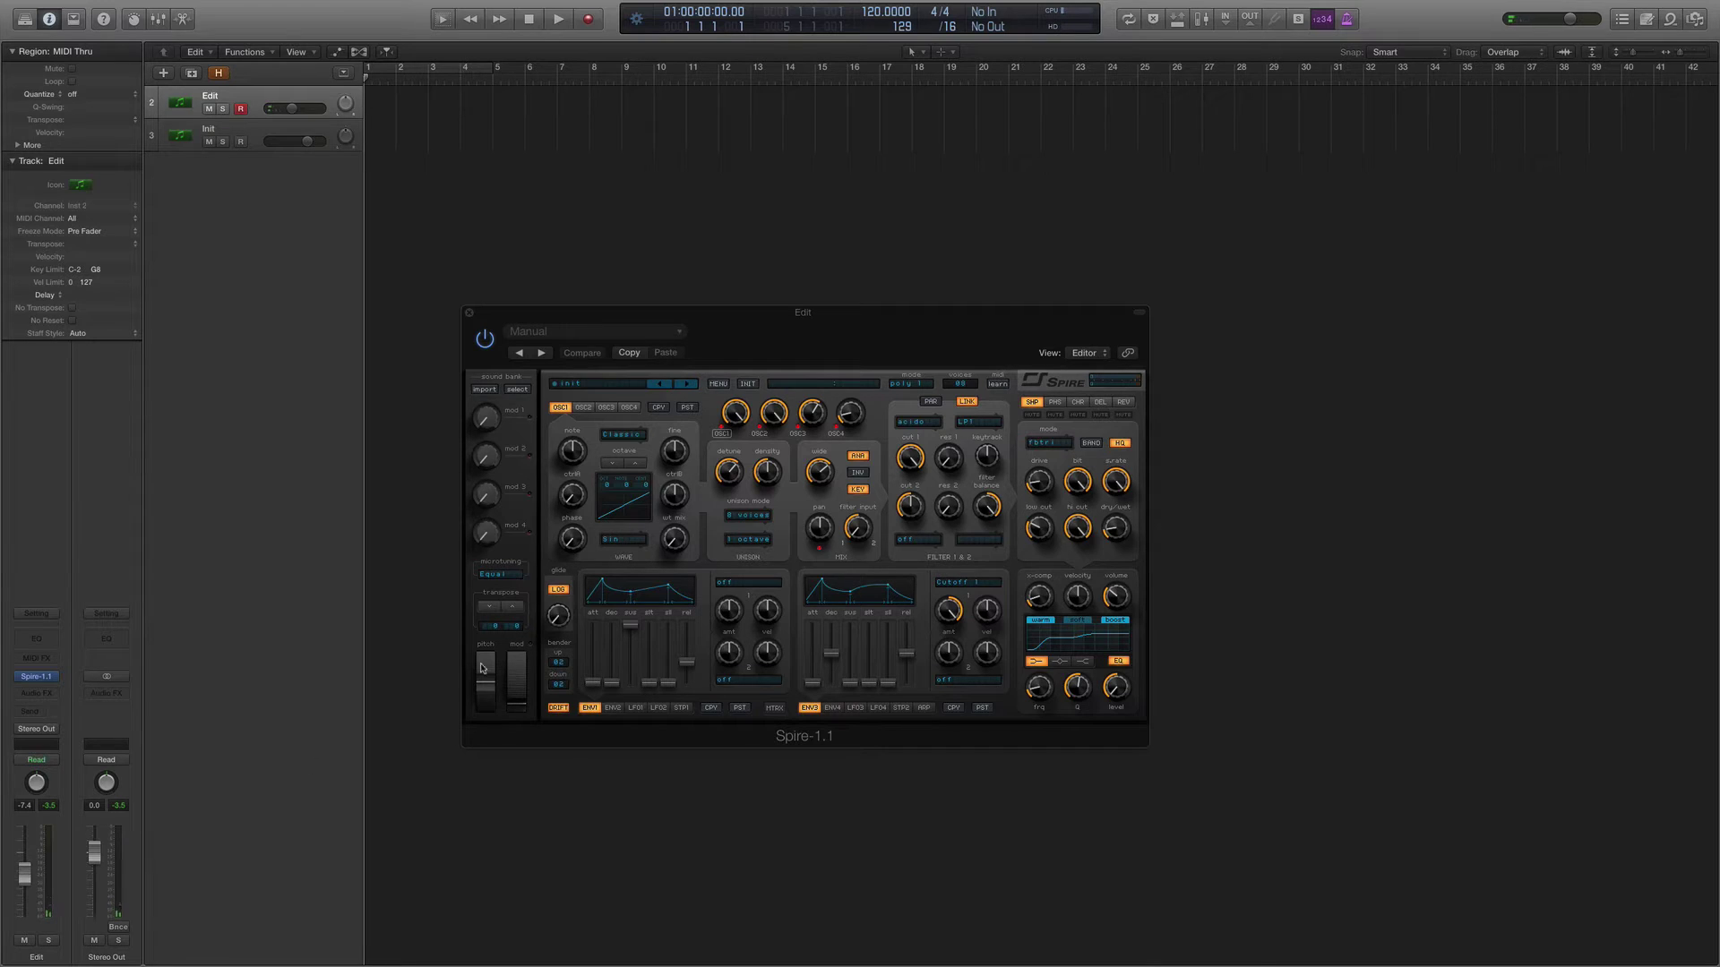
- Open the Spire instrument on the Init track and arrange it side by side with the Edit track's Spire window
{"action": "left_click_drag", "start_coordinate": [789, 343], "coordinate": [439, 292]}
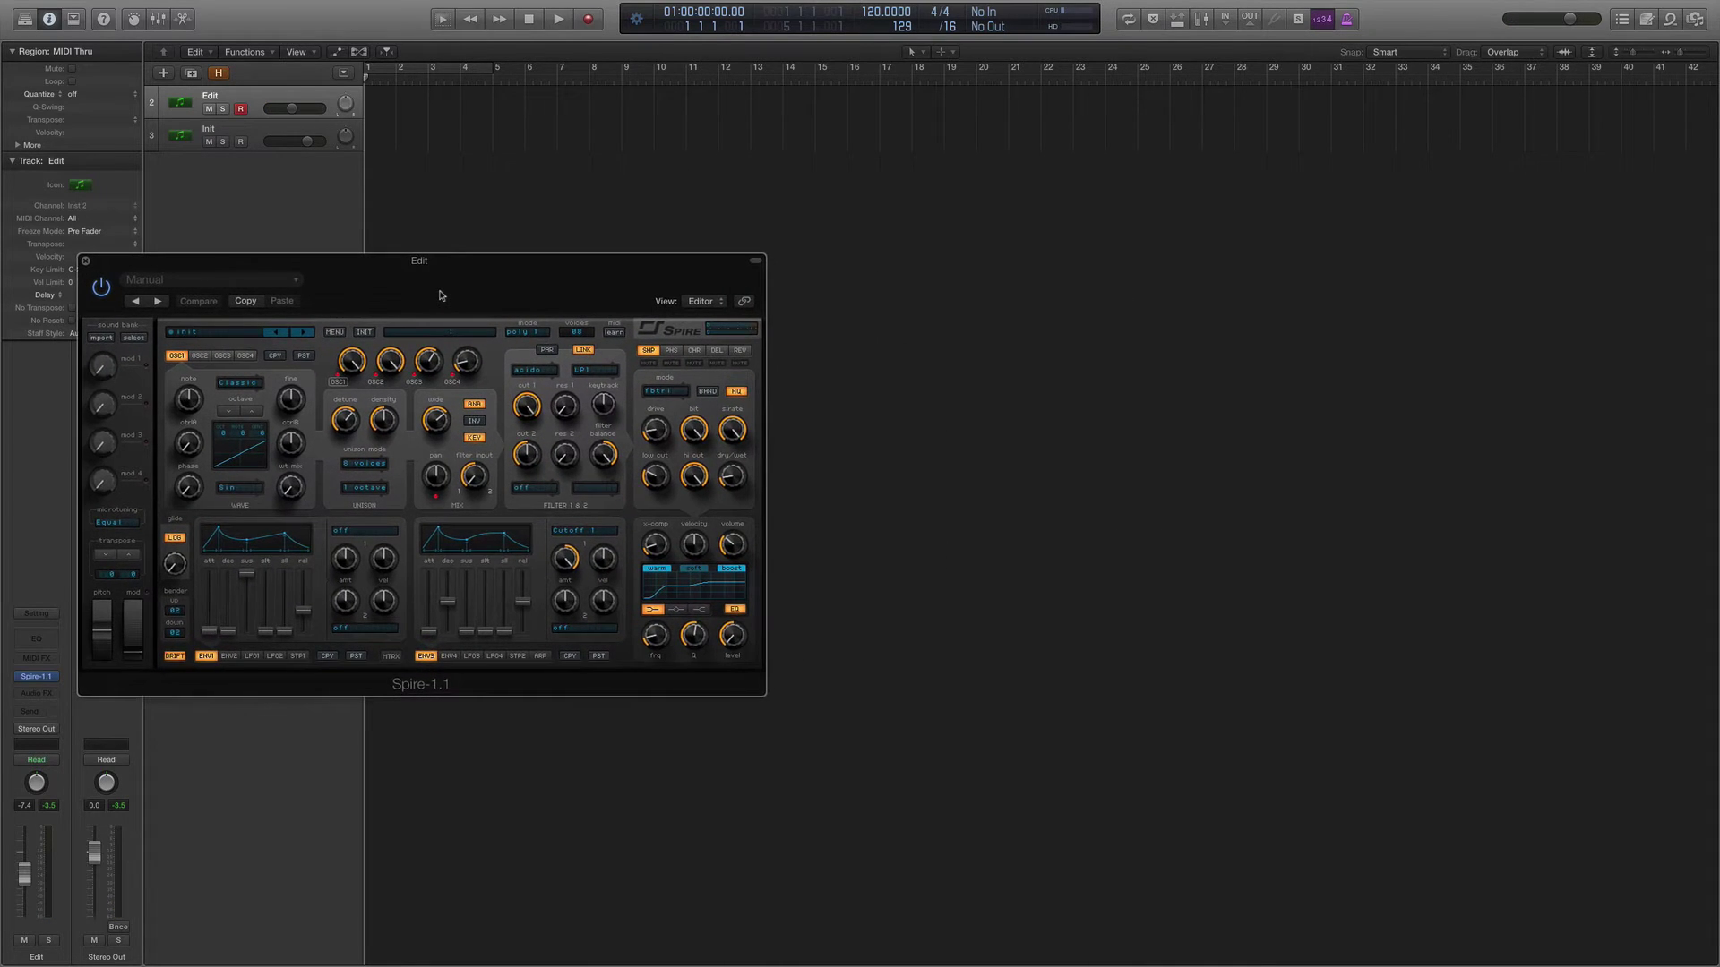
{"action": "left_click", "coordinate": [250, 132]}
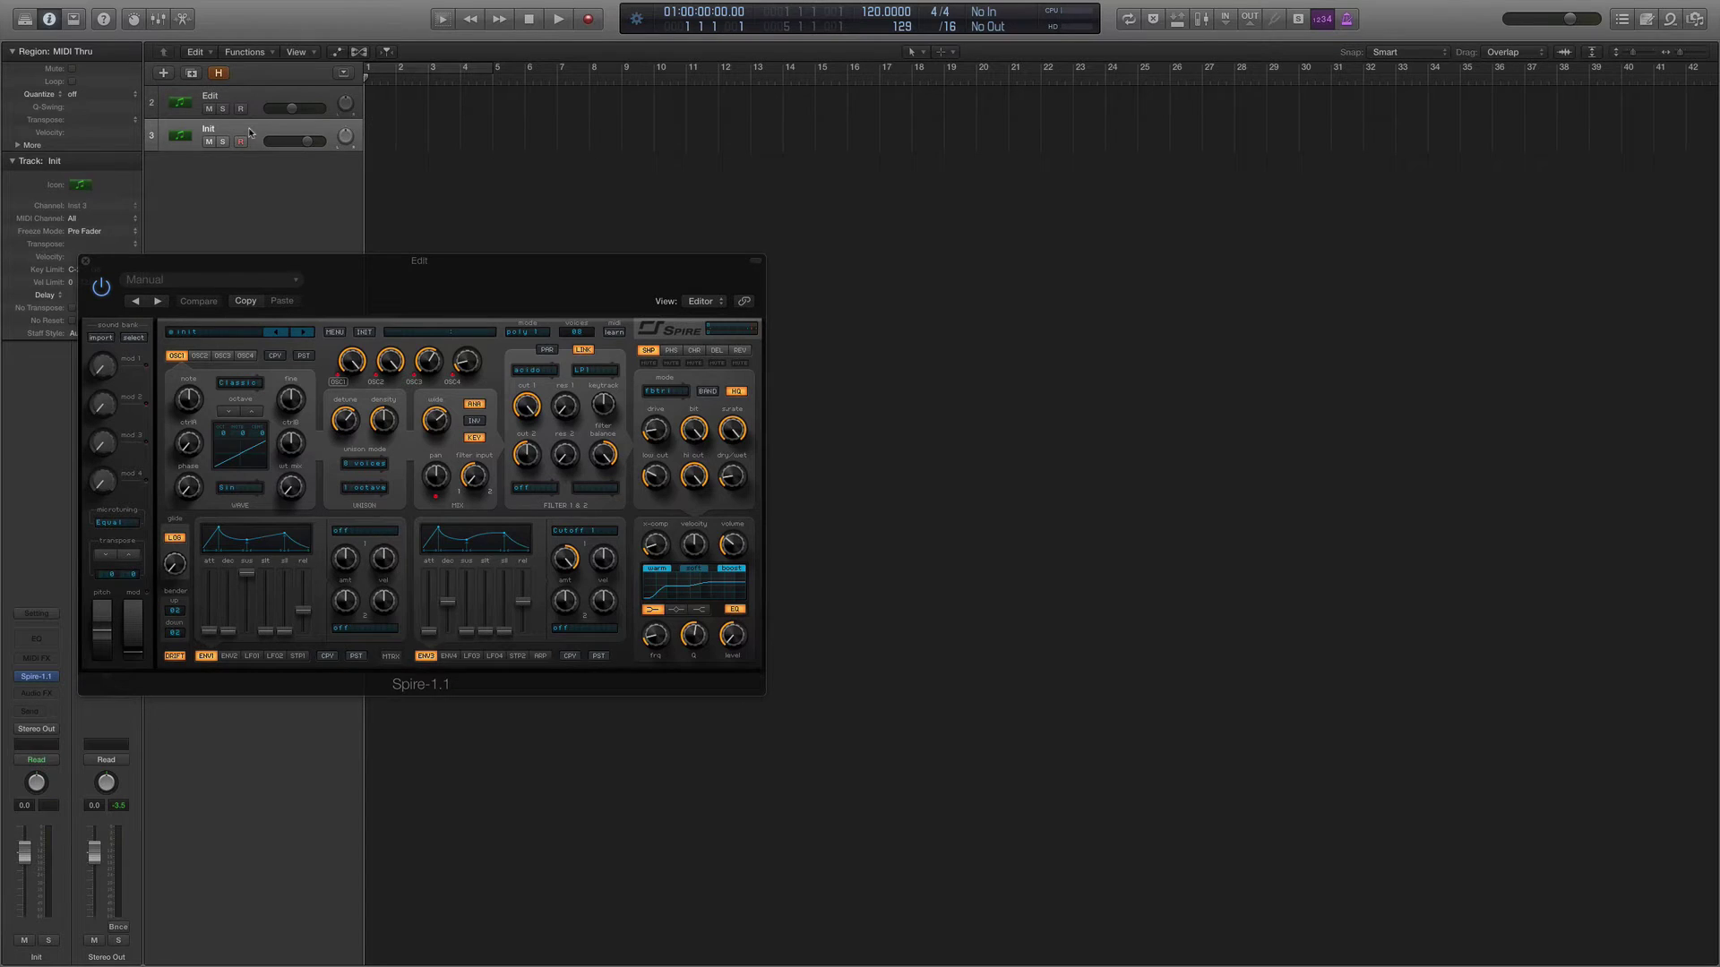
{"action": "left_click", "coordinate": [43, 676]}
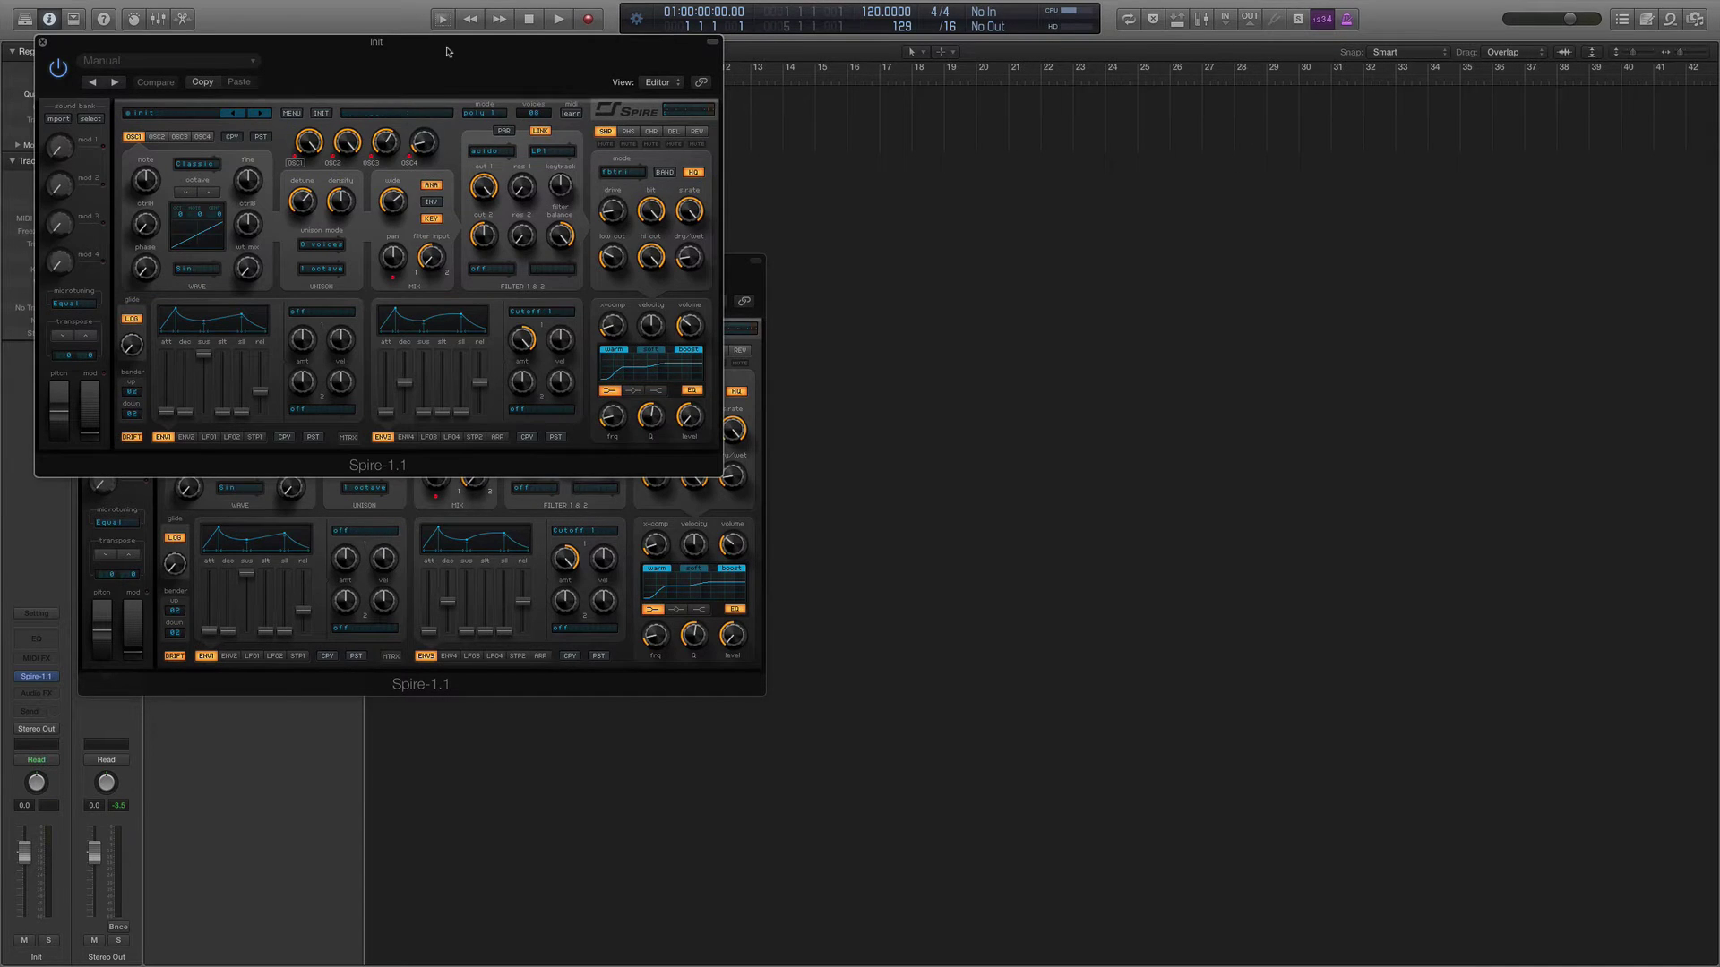
{"action": "left_click_drag", "start_coordinate": [448, 51], "coordinate": [1237, 282]}
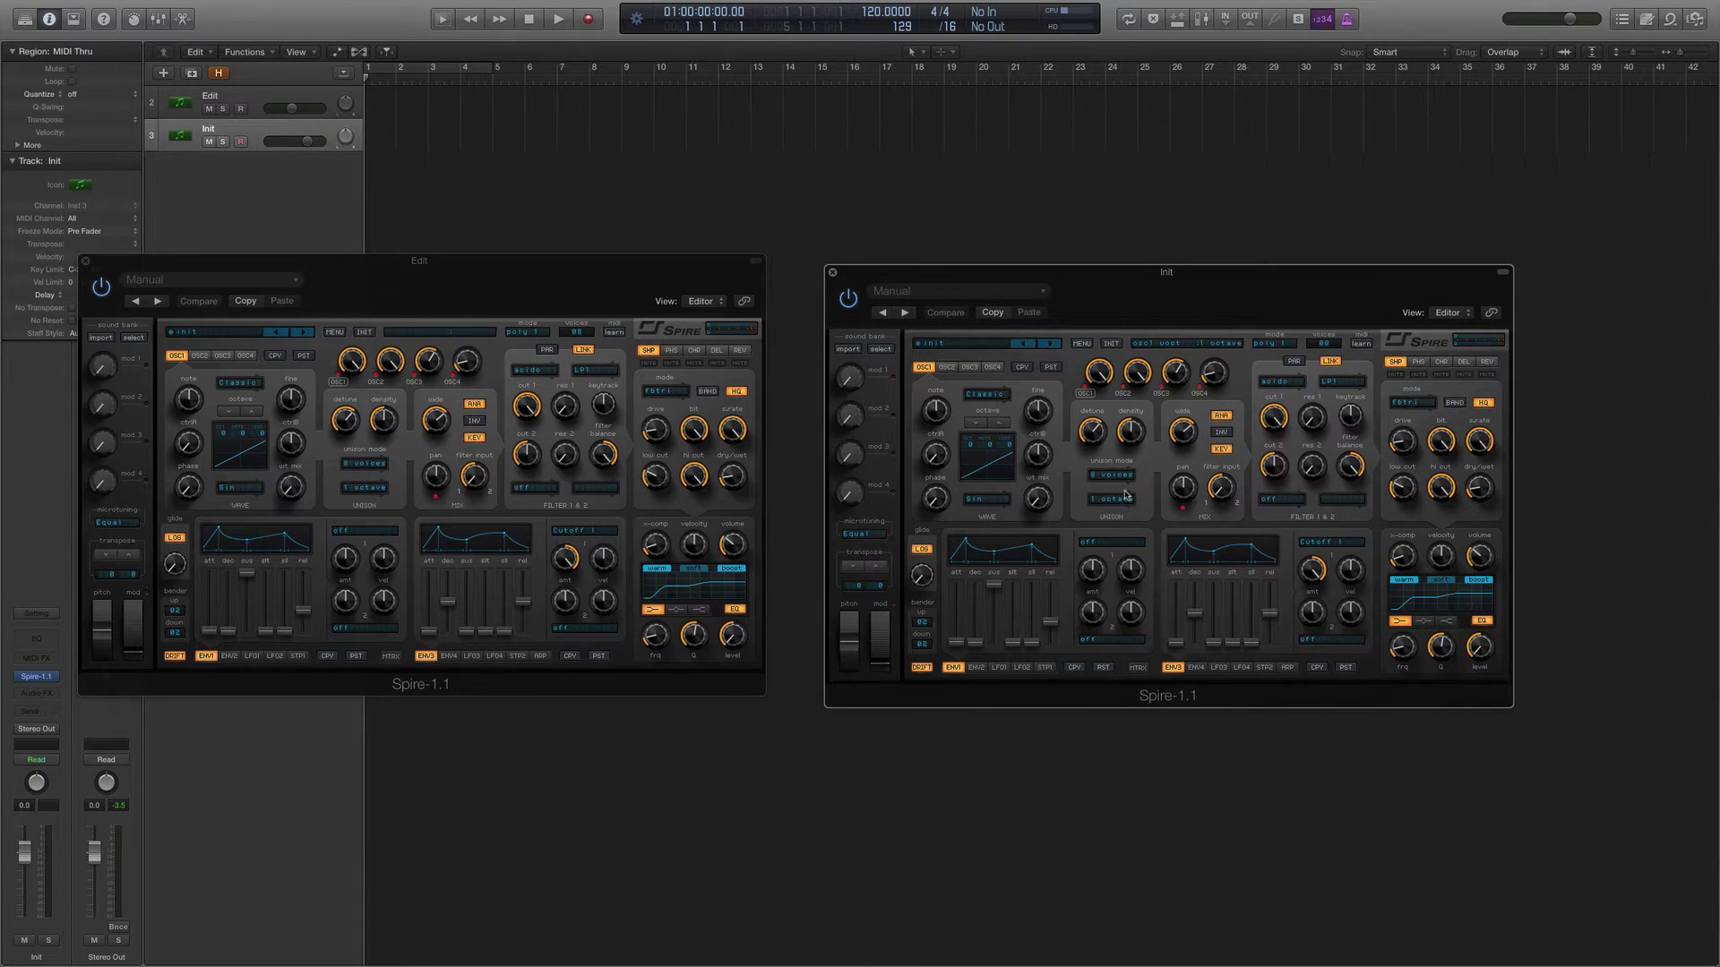
- Initialize the patch in the Init track's Spire and set its polyphony to 8 voices
{"action": "left_click", "coordinate": [1116, 346]}
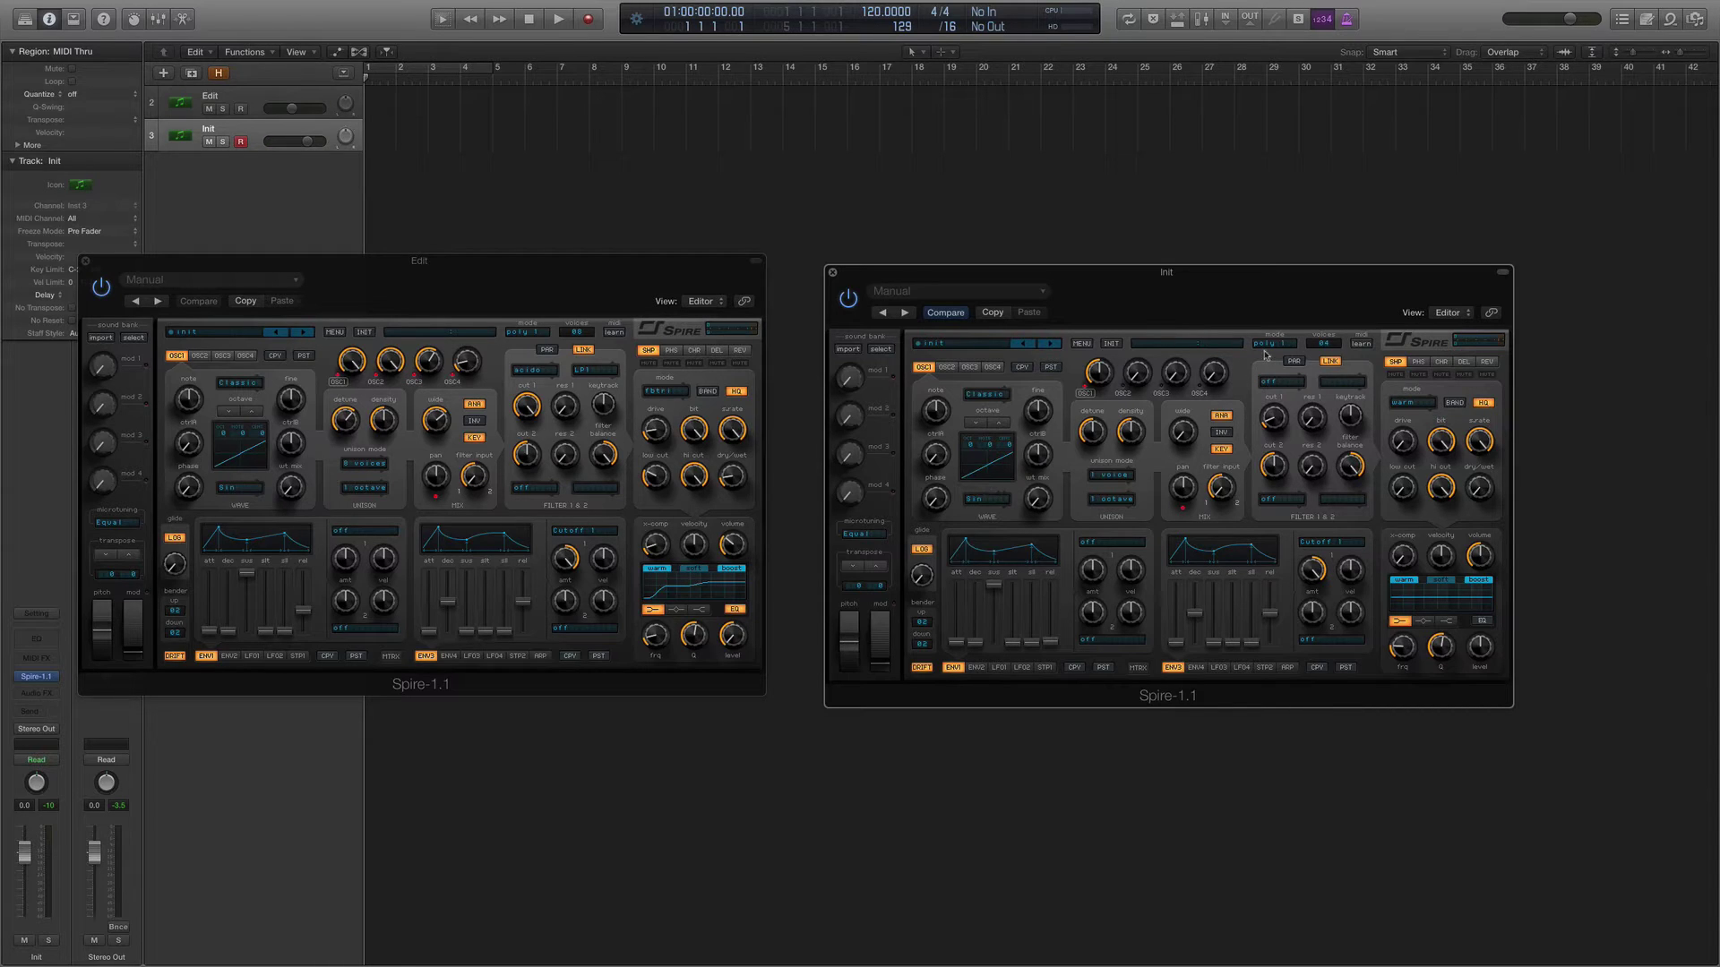
{"action": "left_click", "coordinate": [1324, 344]}
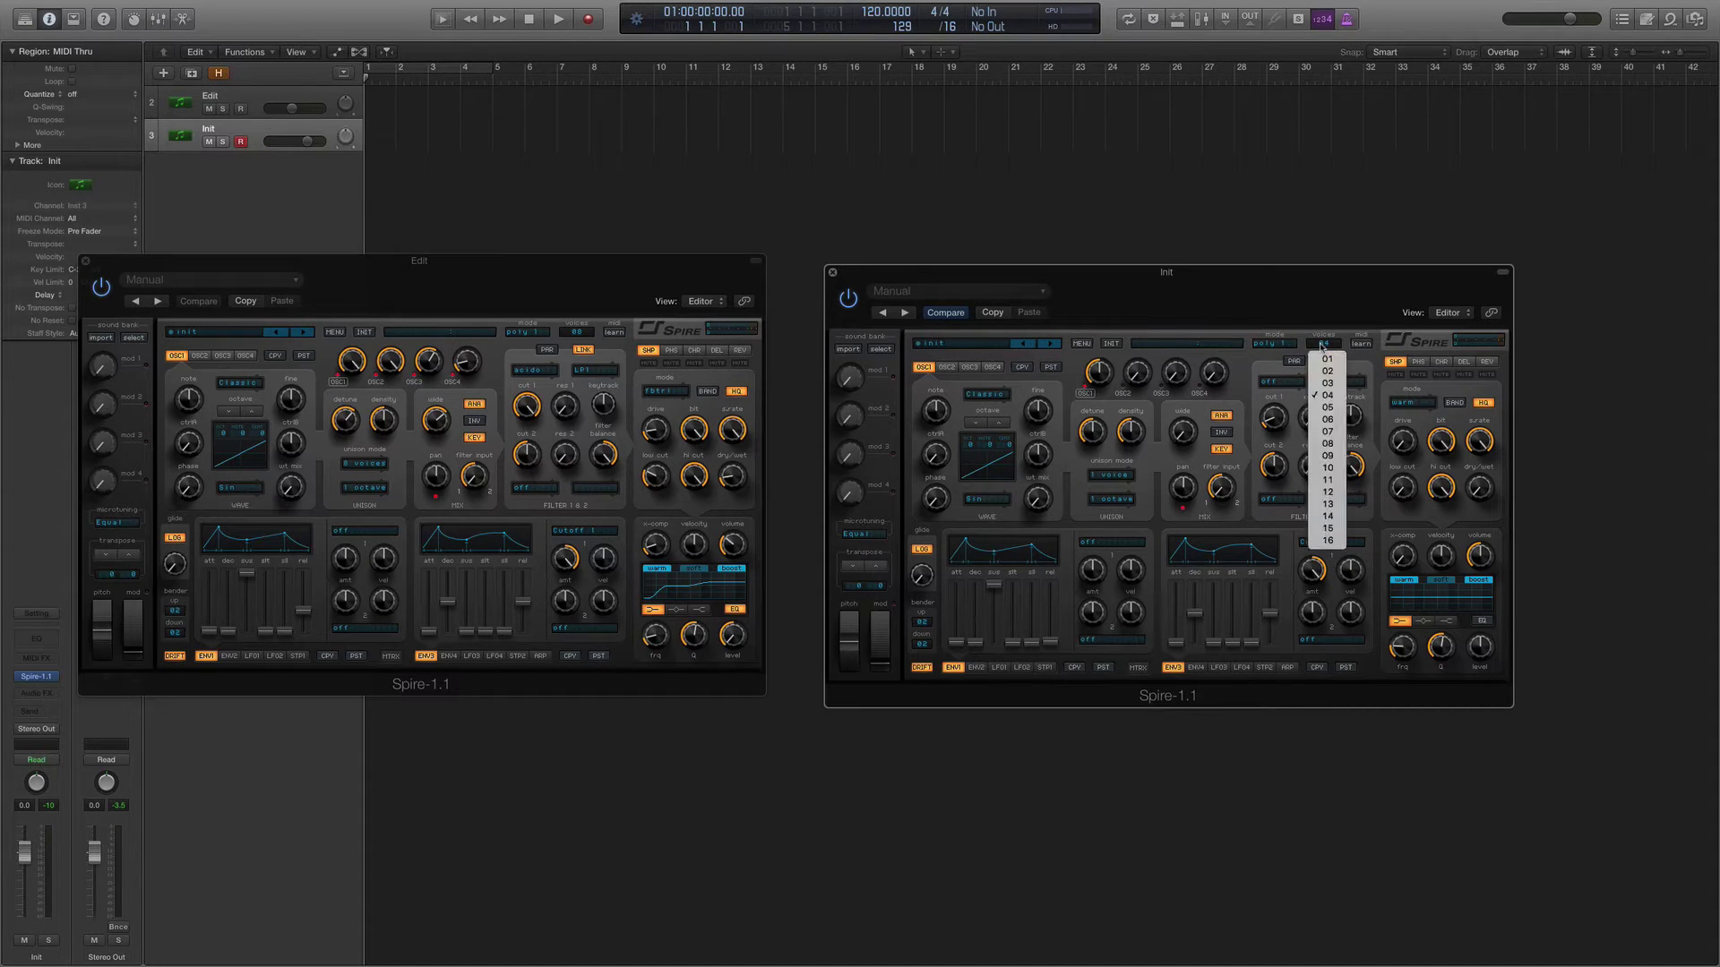
{"action": "left_click", "coordinate": [1329, 444]}
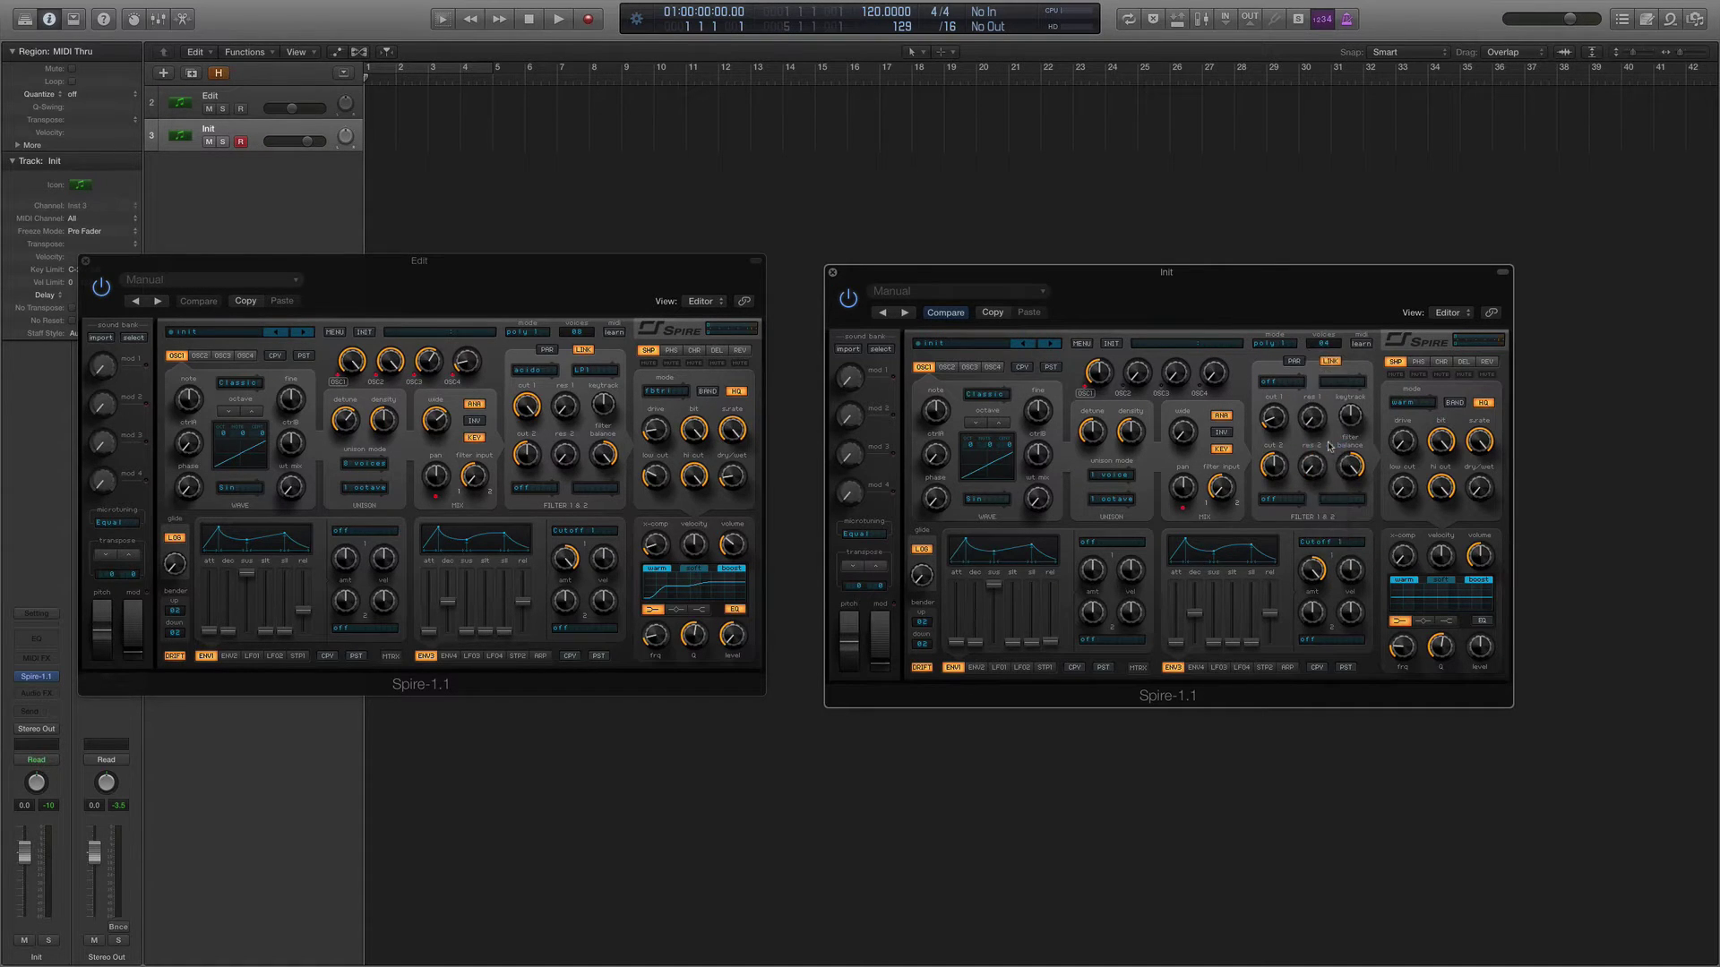
{"action": "left_click", "coordinate": [1326, 346]}
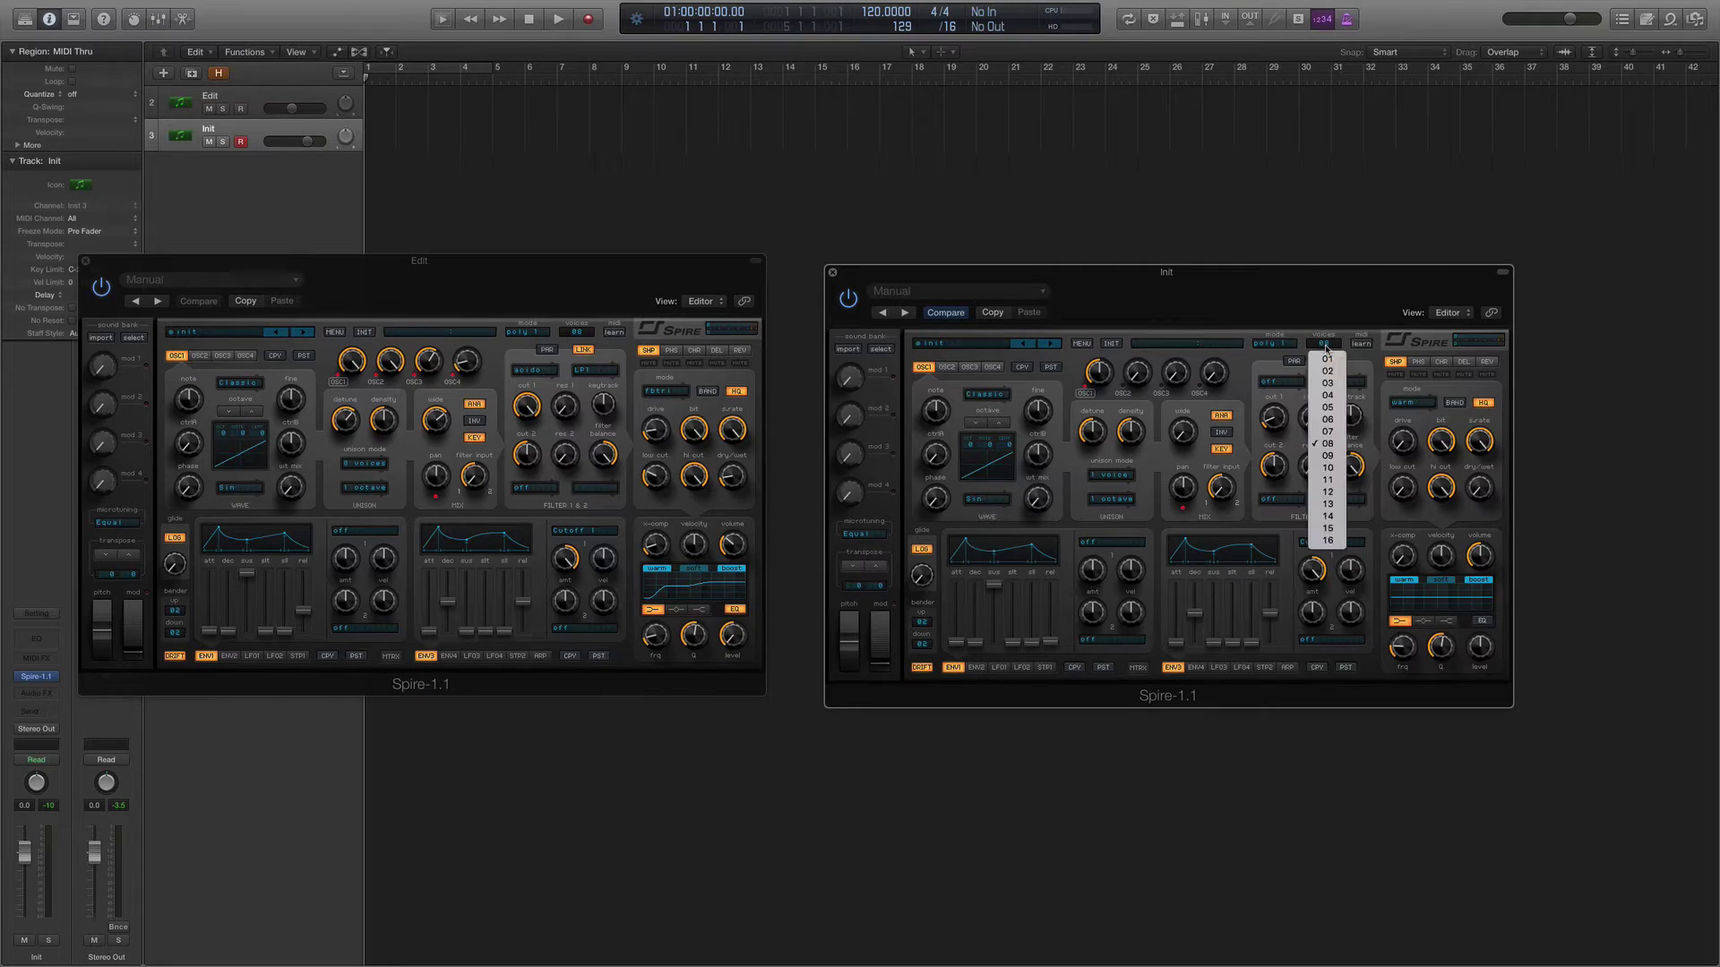
{"action": "left_click", "coordinate": [1270, 376]}
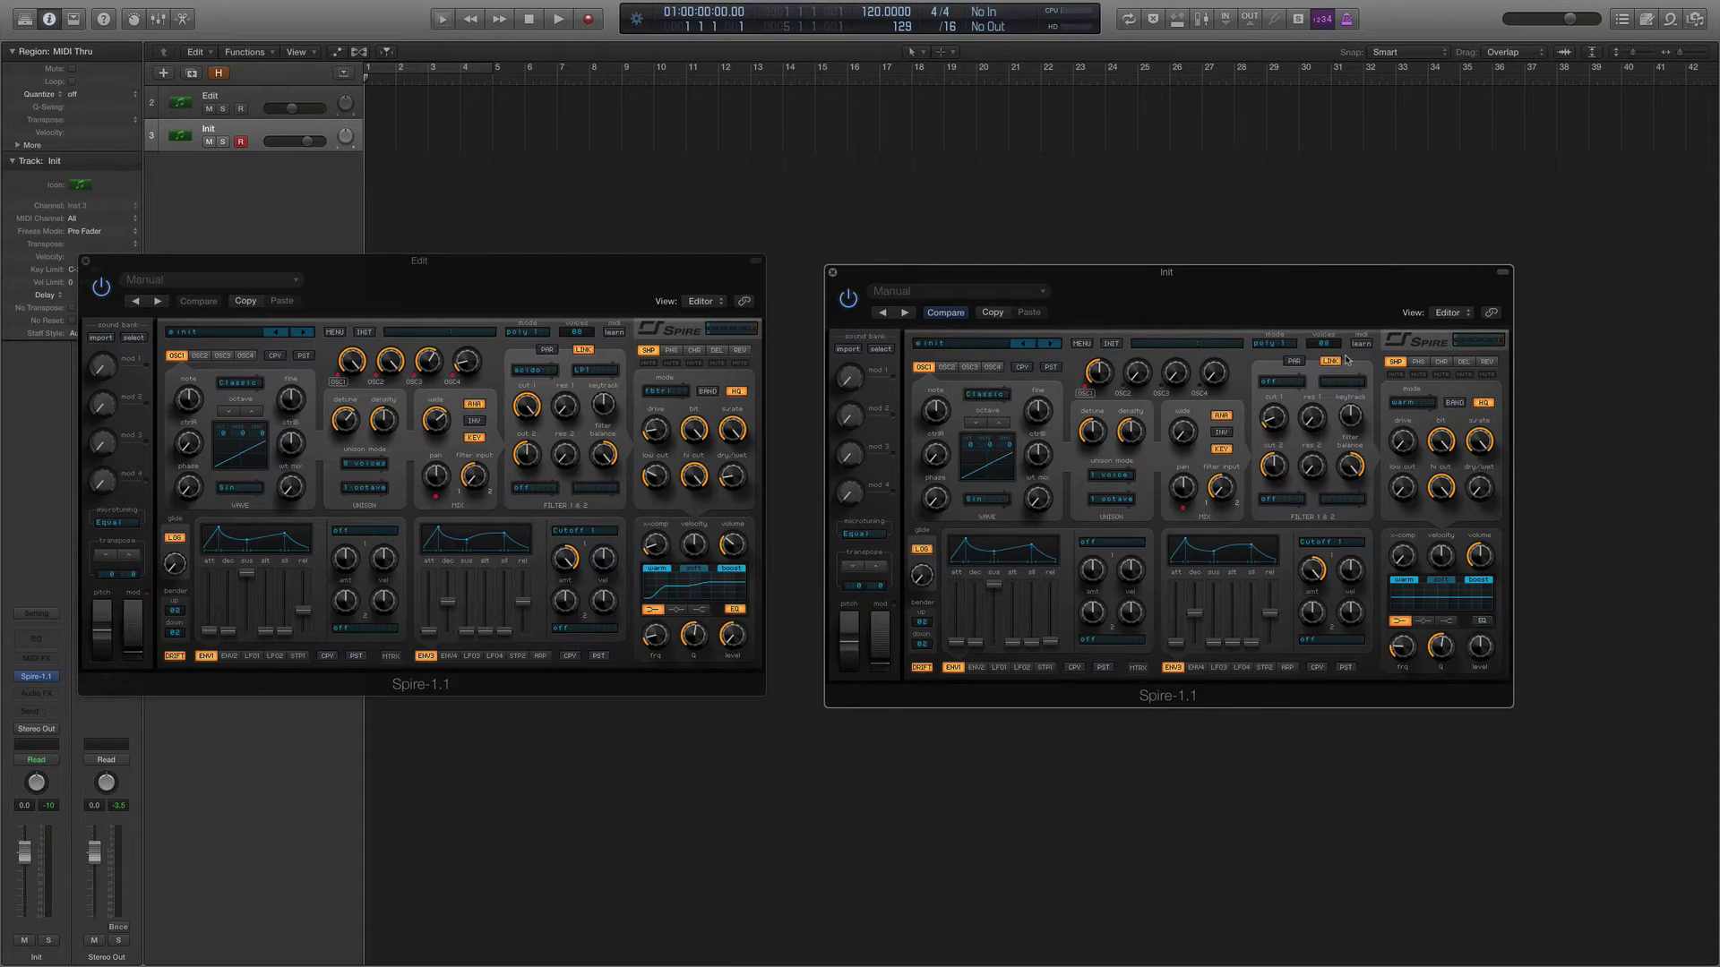
- Raise oscillator 1's mix level to full and set its unison mode to 8 voices in the Init patch
{"action": "mouse_move", "coordinate": [1120, 419]}
{"action": "left_click_drag", "start_coordinate": [1094, 373], "coordinate": [1100, 159]}
{"action": "mouse_move", "coordinate": [1025, 465]}
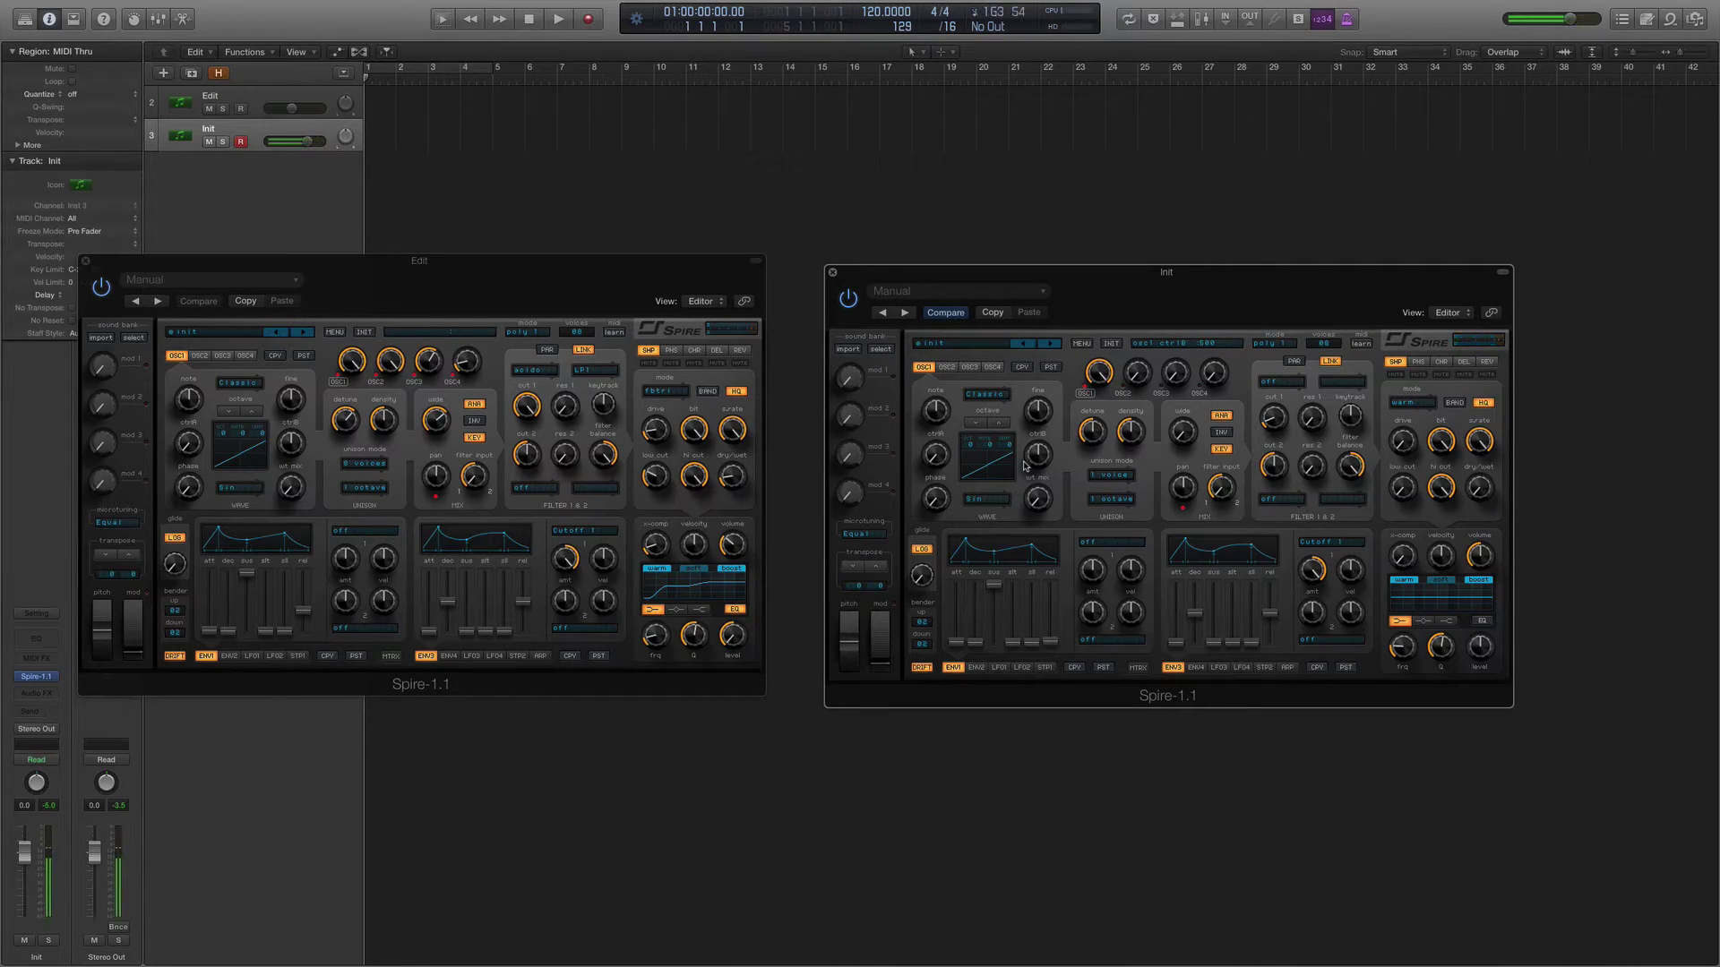
{"action": "left_click", "coordinate": [1111, 476]}
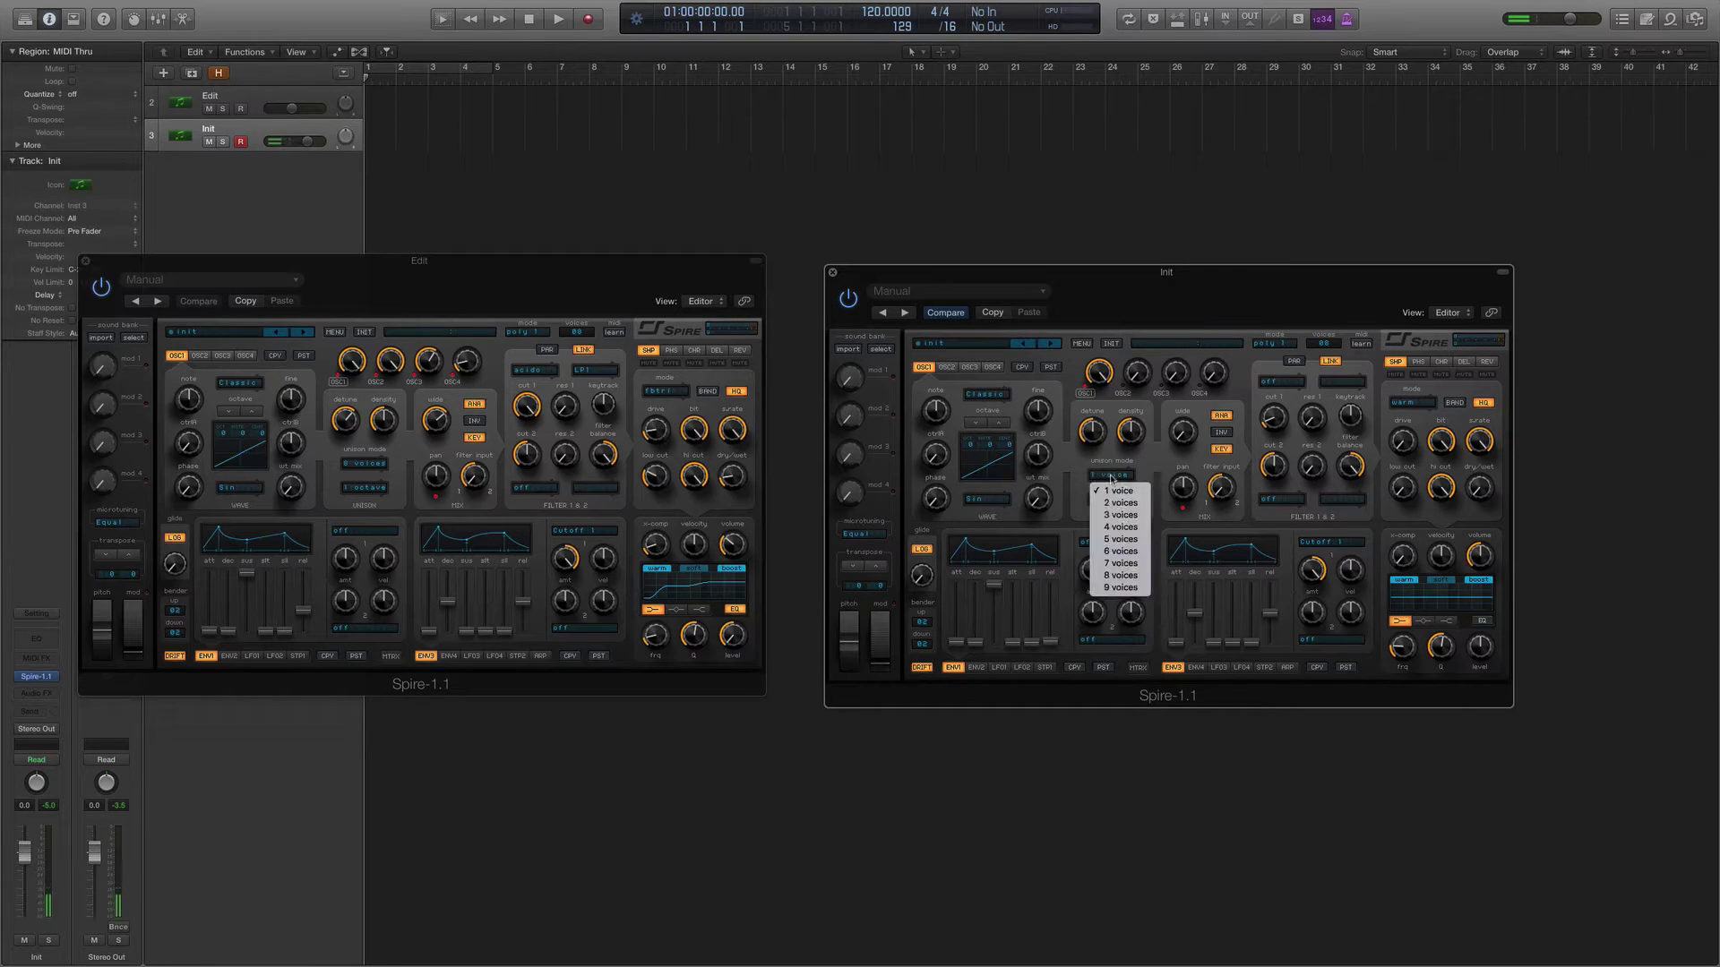
{"action": "left_click", "coordinate": [1121, 575]}
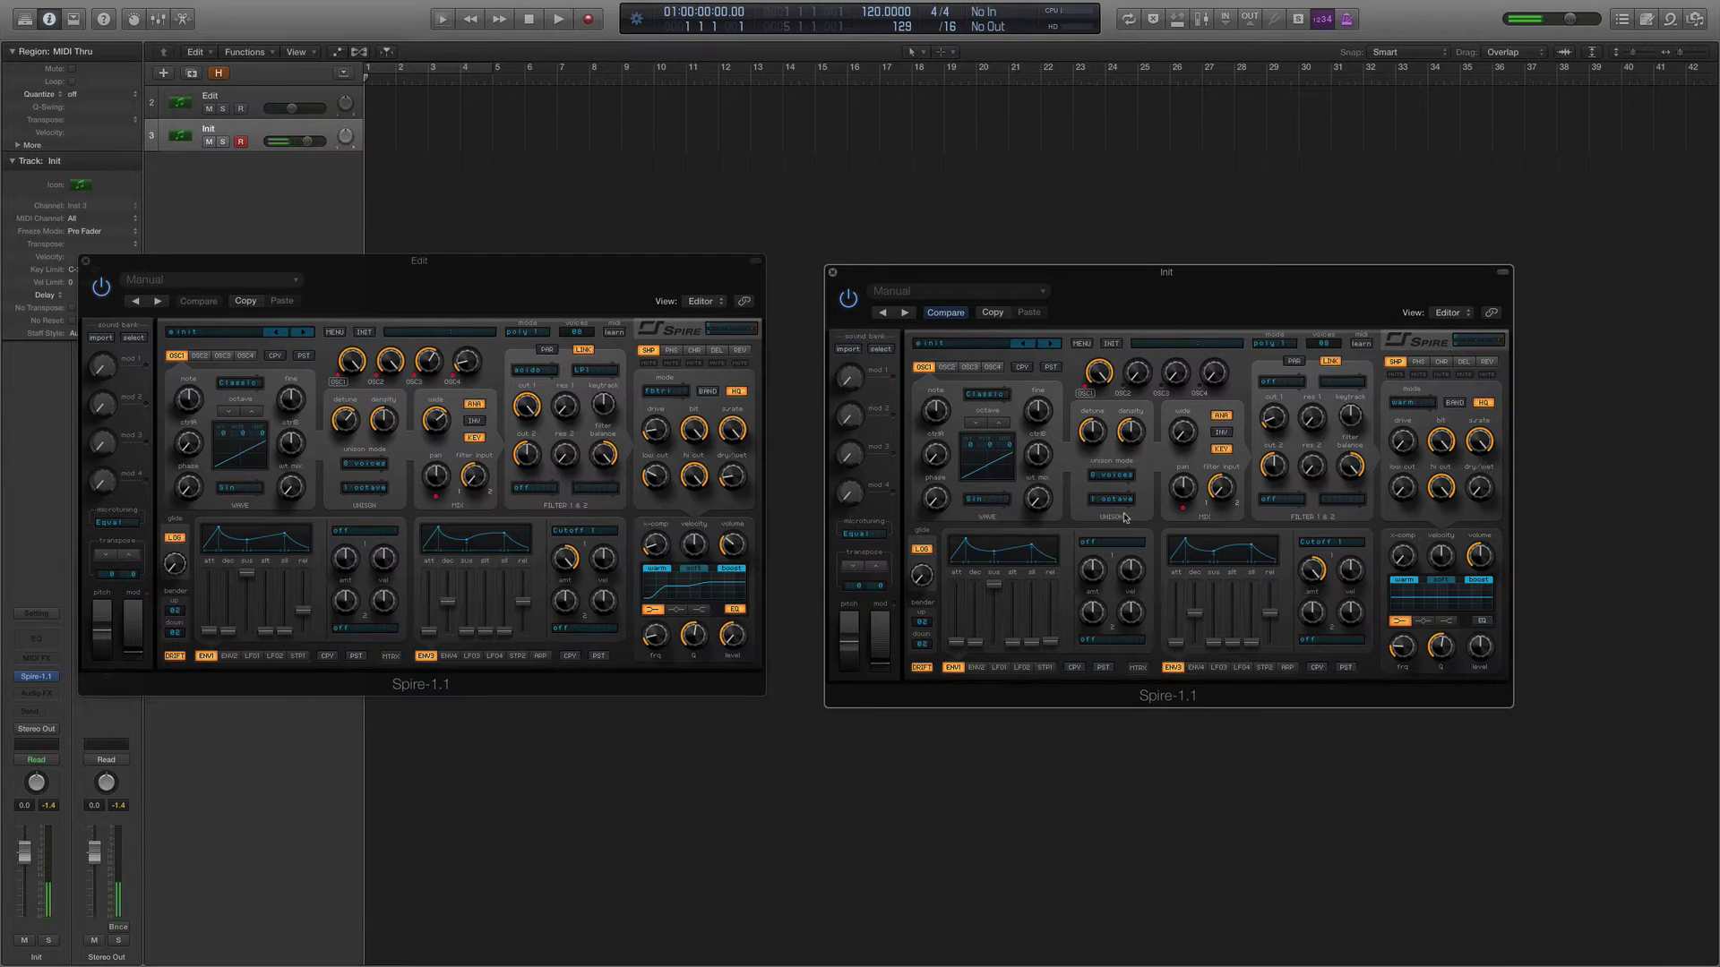
- Lower the Init patch's output volume slightly
{"action": "mouse_move", "coordinate": [1100, 416]}
{"action": "mouse_move", "coordinate": [1487, 559]}
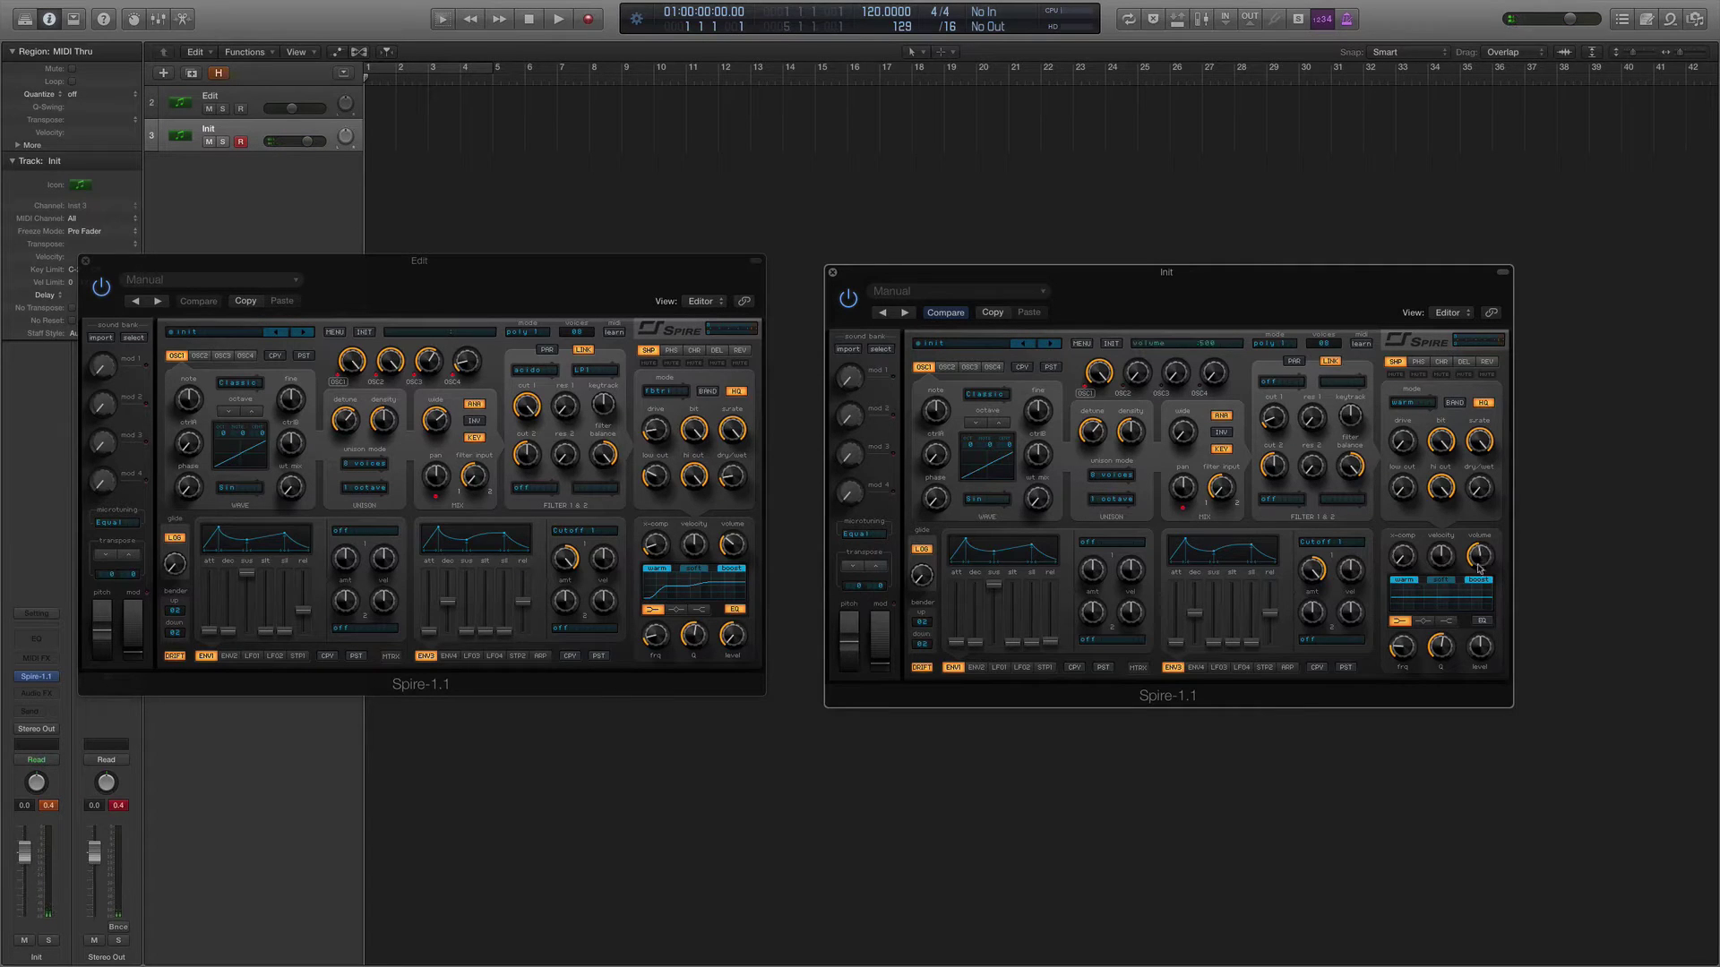
{"action": "left_click_drag", "start_coordinate": [1479, 566], "coordinate": [1480, 584]}
- Show oscillator 2 in both patches, then set the Init patch's oscillator 2 mix level to 1000 and unison to 8 voices
{"action": "left_click", "coordinate": [946, 367]}
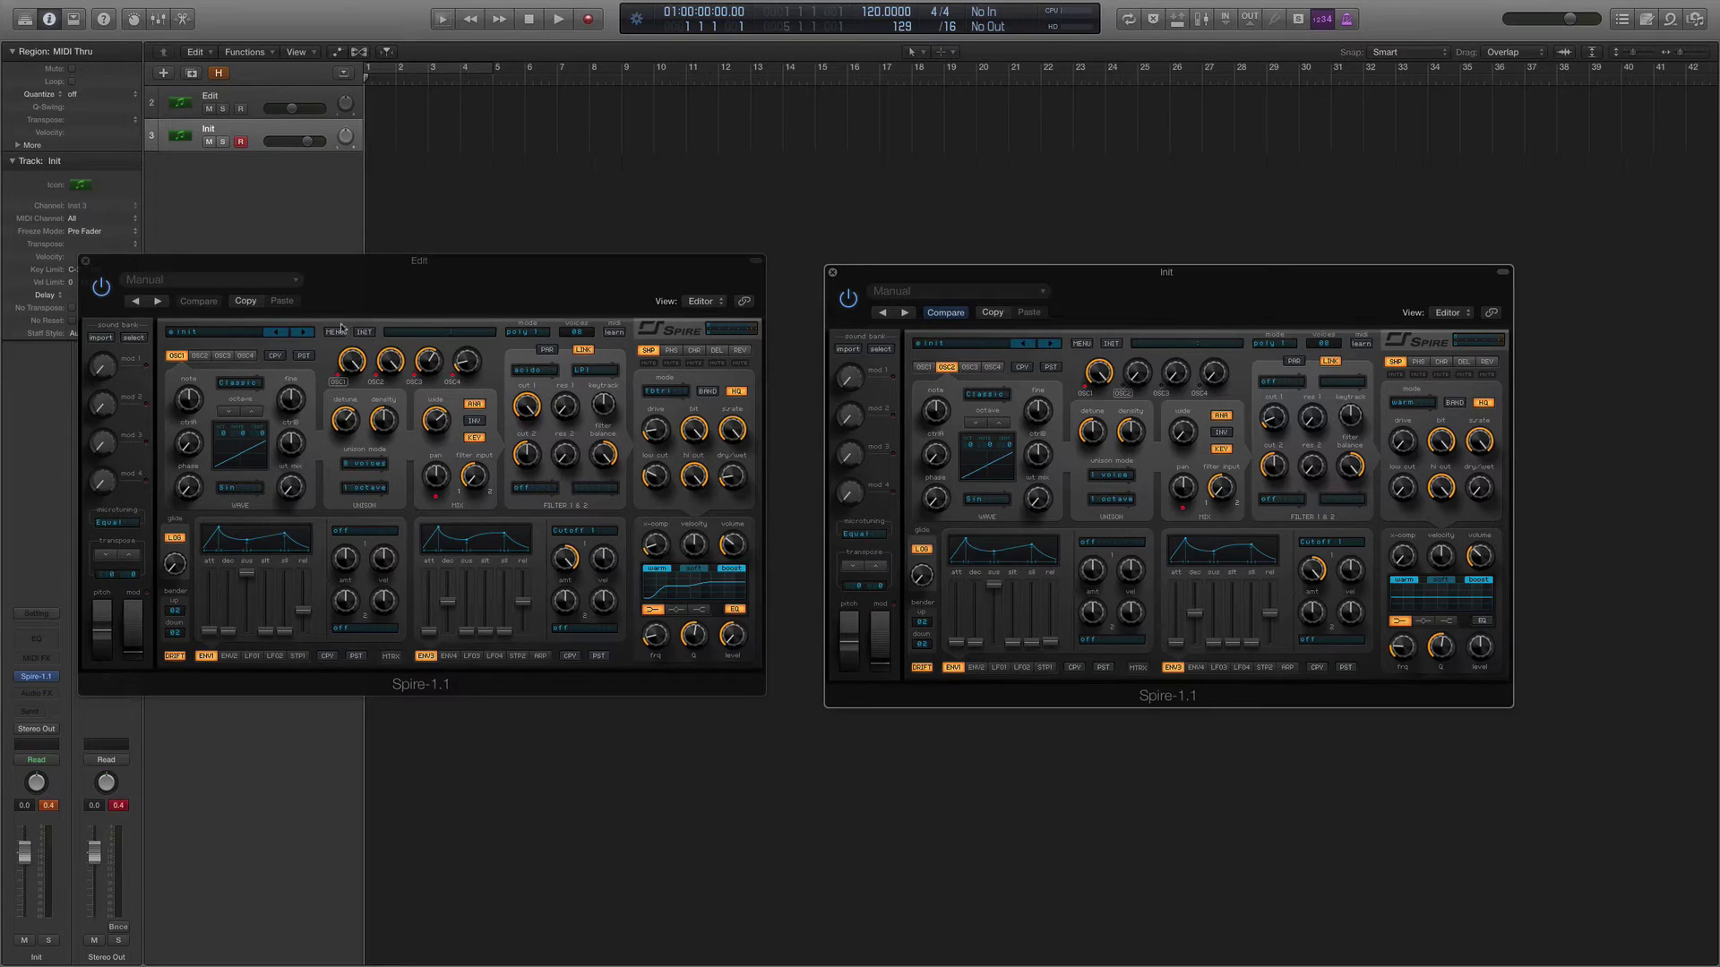
{"action": "left_click", "coordinate": [200, 356]}
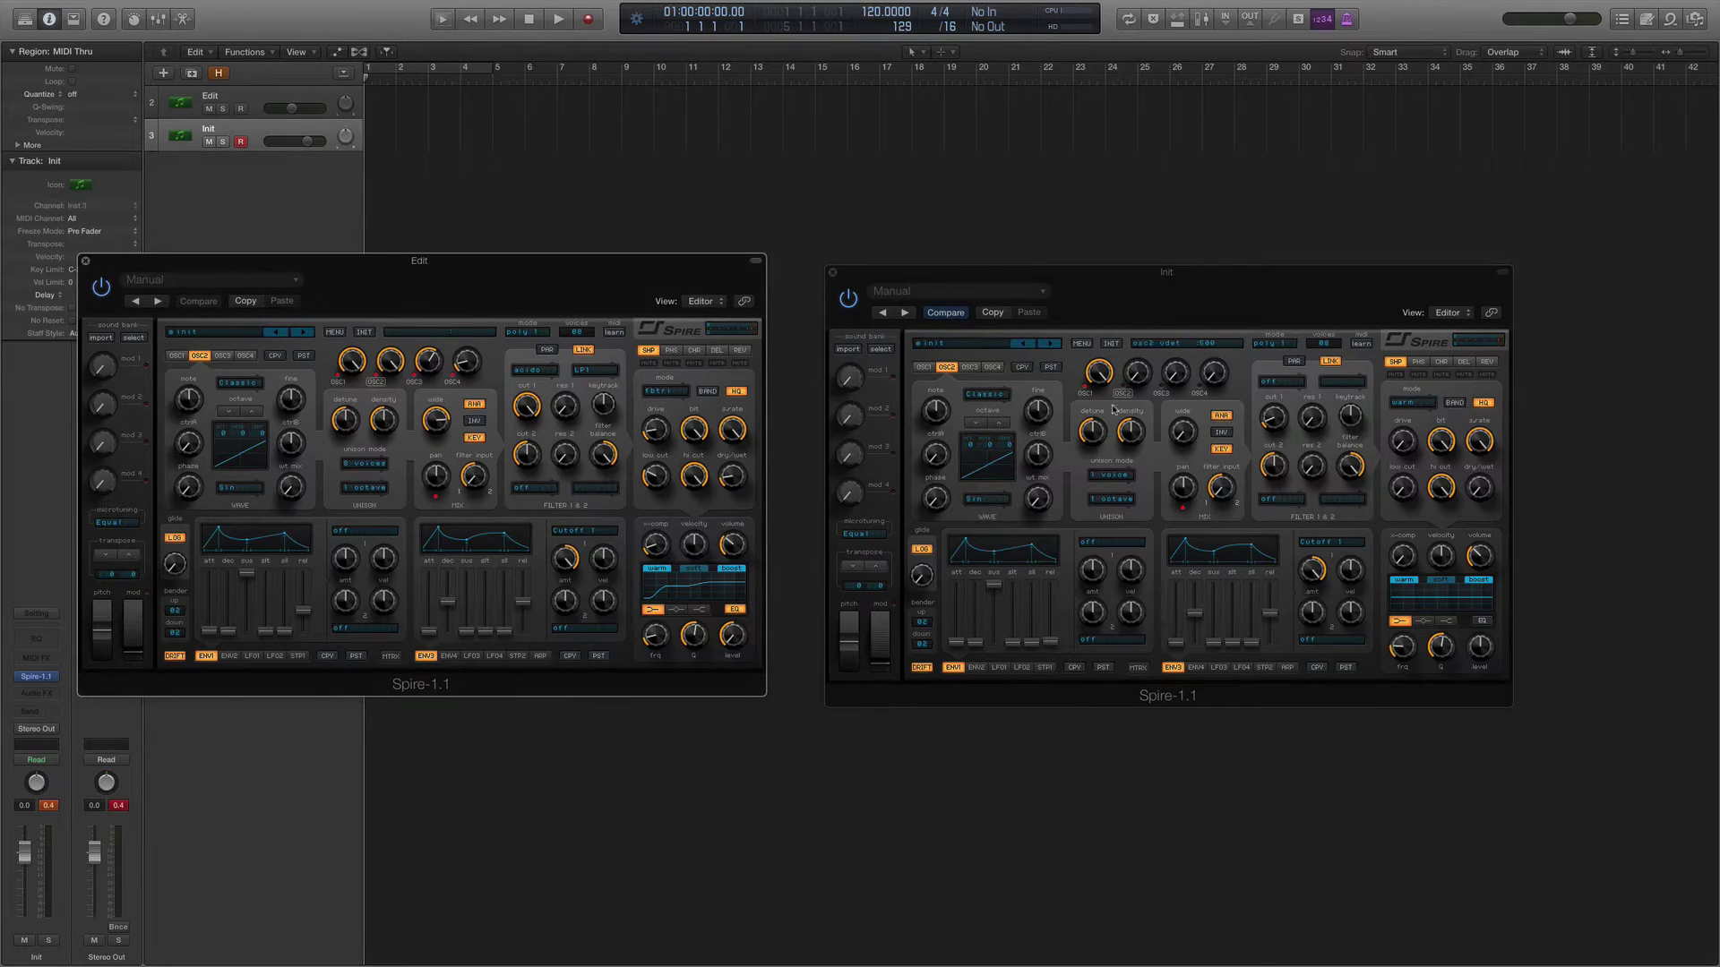
{"action": "left_click", "coordinate": [1137, 373]}
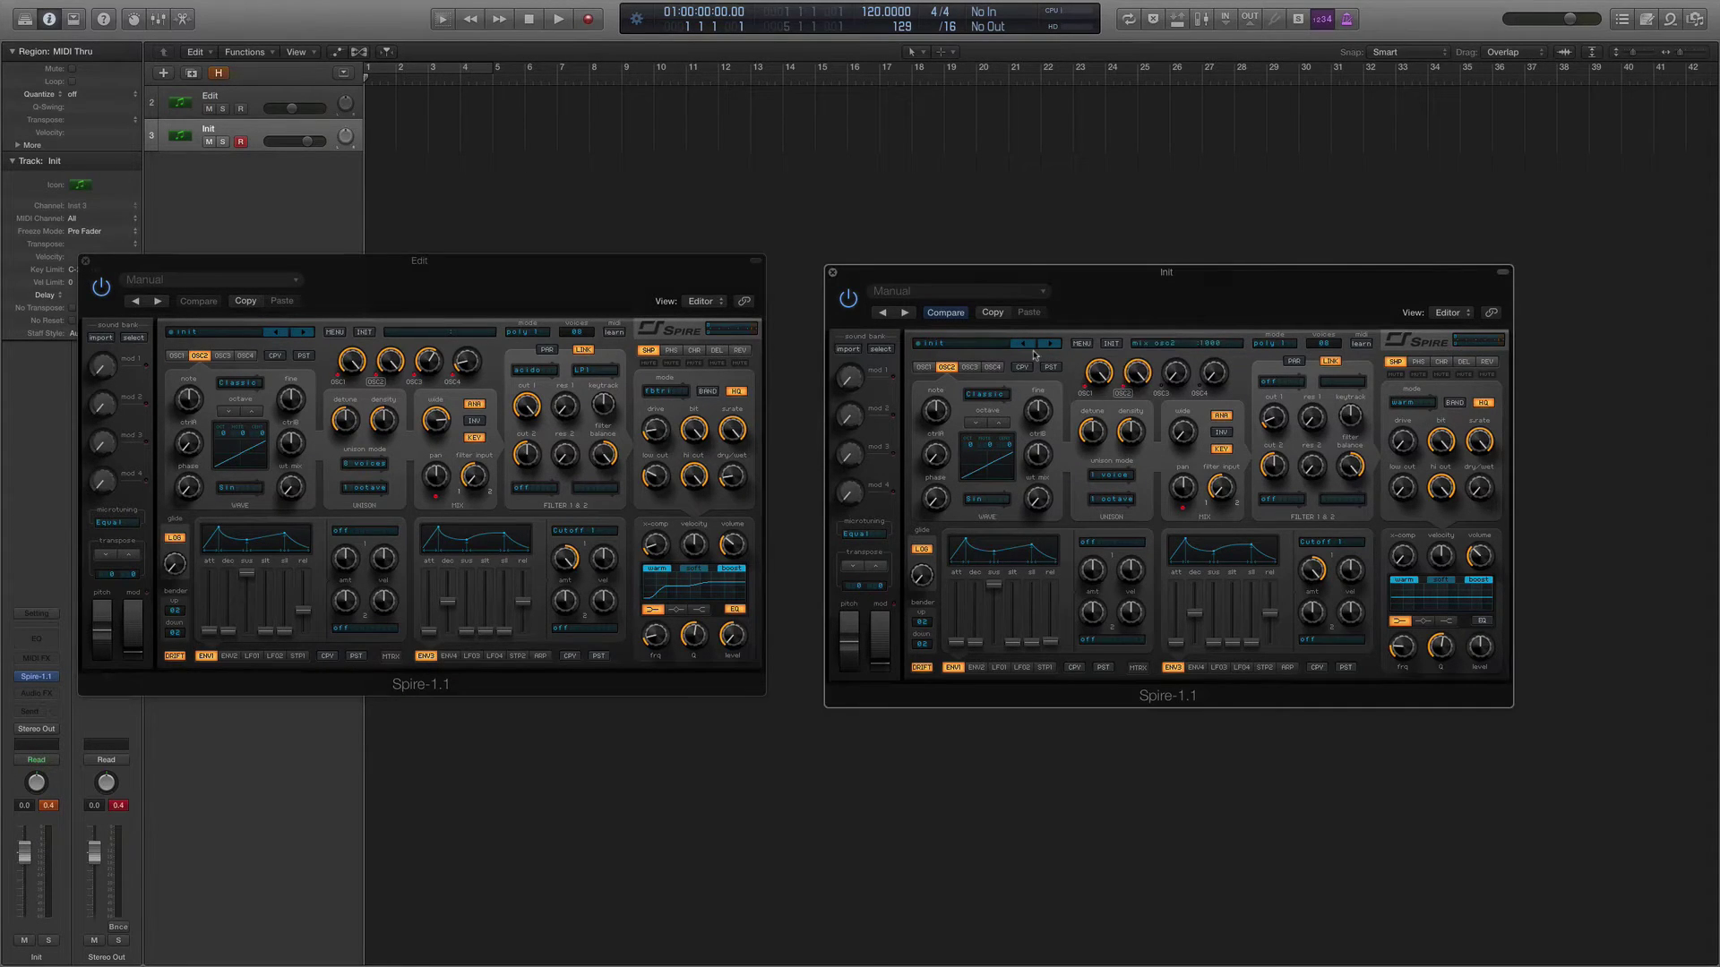
{"action": "left_click", "coordinate": [1111, 476]}
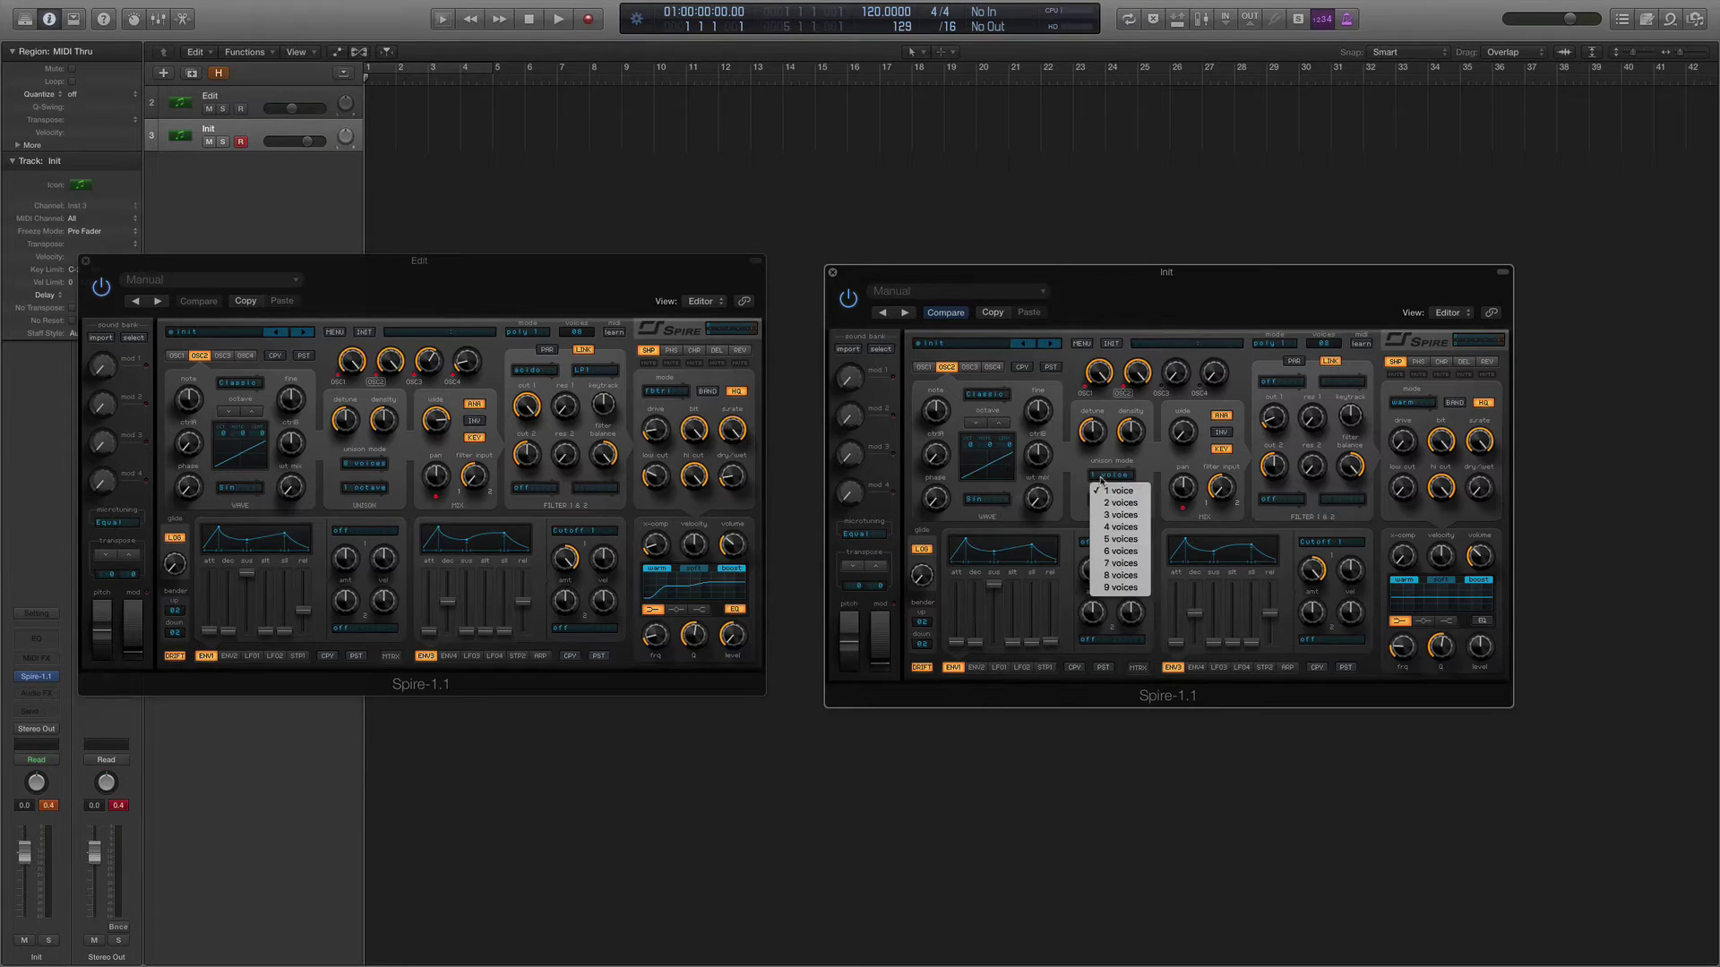
{"action": "left_click", "coordinate": [1124, 576]}
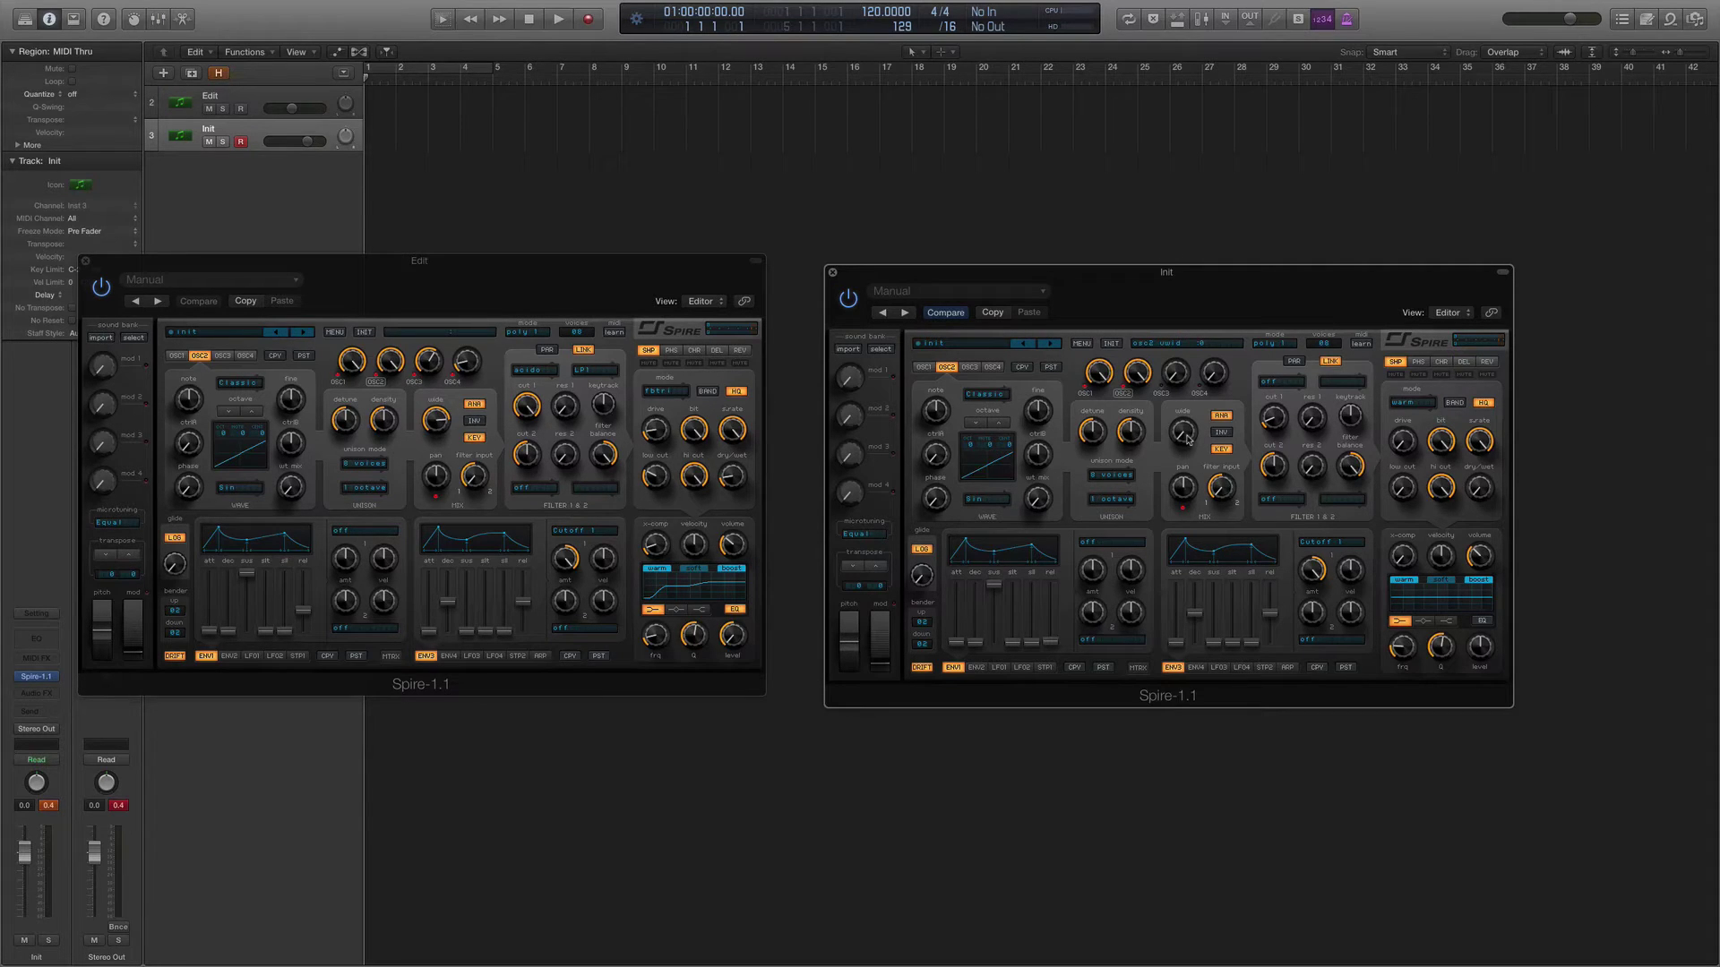
- Raise the Wide amount of oscillators 1 and 2 in the Init patch, using the Edit patch's oscillator settings as reference
{"action": "left_click_drag", "start_coordinate": [1187, 439], "coordinate": [1189, 354]}
{"action": "left_click", "coordinate": [923, 368]}
{"action": "left_click_drag", "start_coordinate": [1184, 432], "coordinate": [1182, 337]}
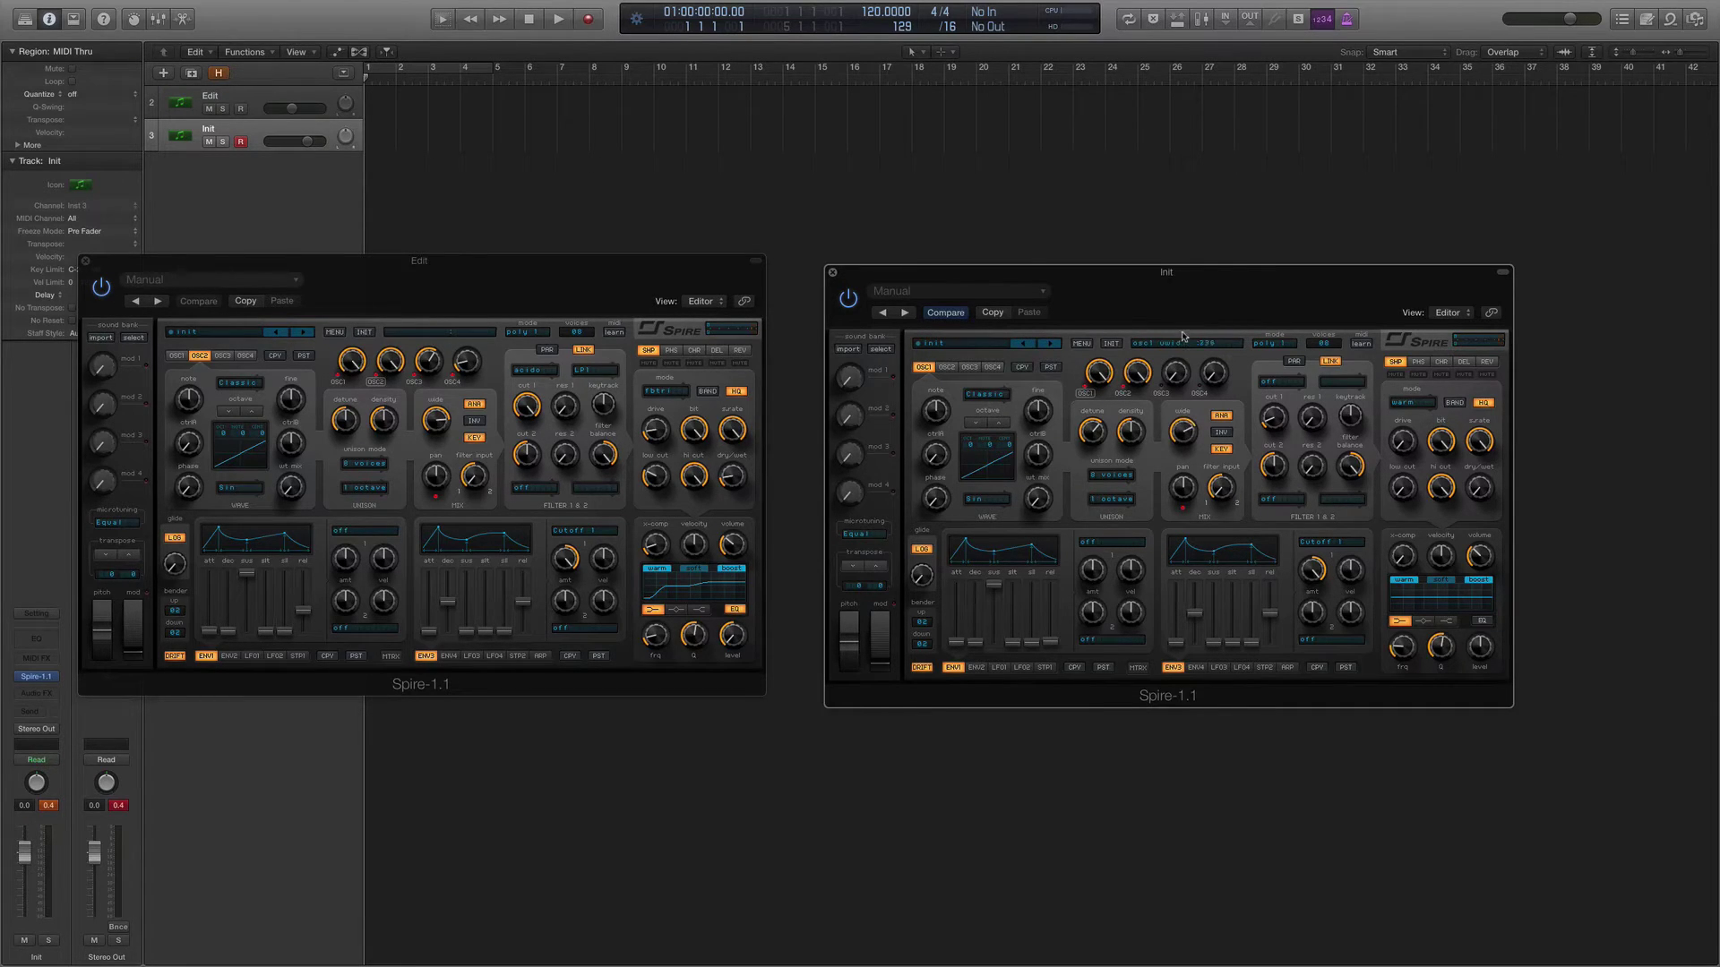
{"action": "left_click", "coordinate": [179, 357]}
{"action": "left_click", "coordinate": [200, 356]}
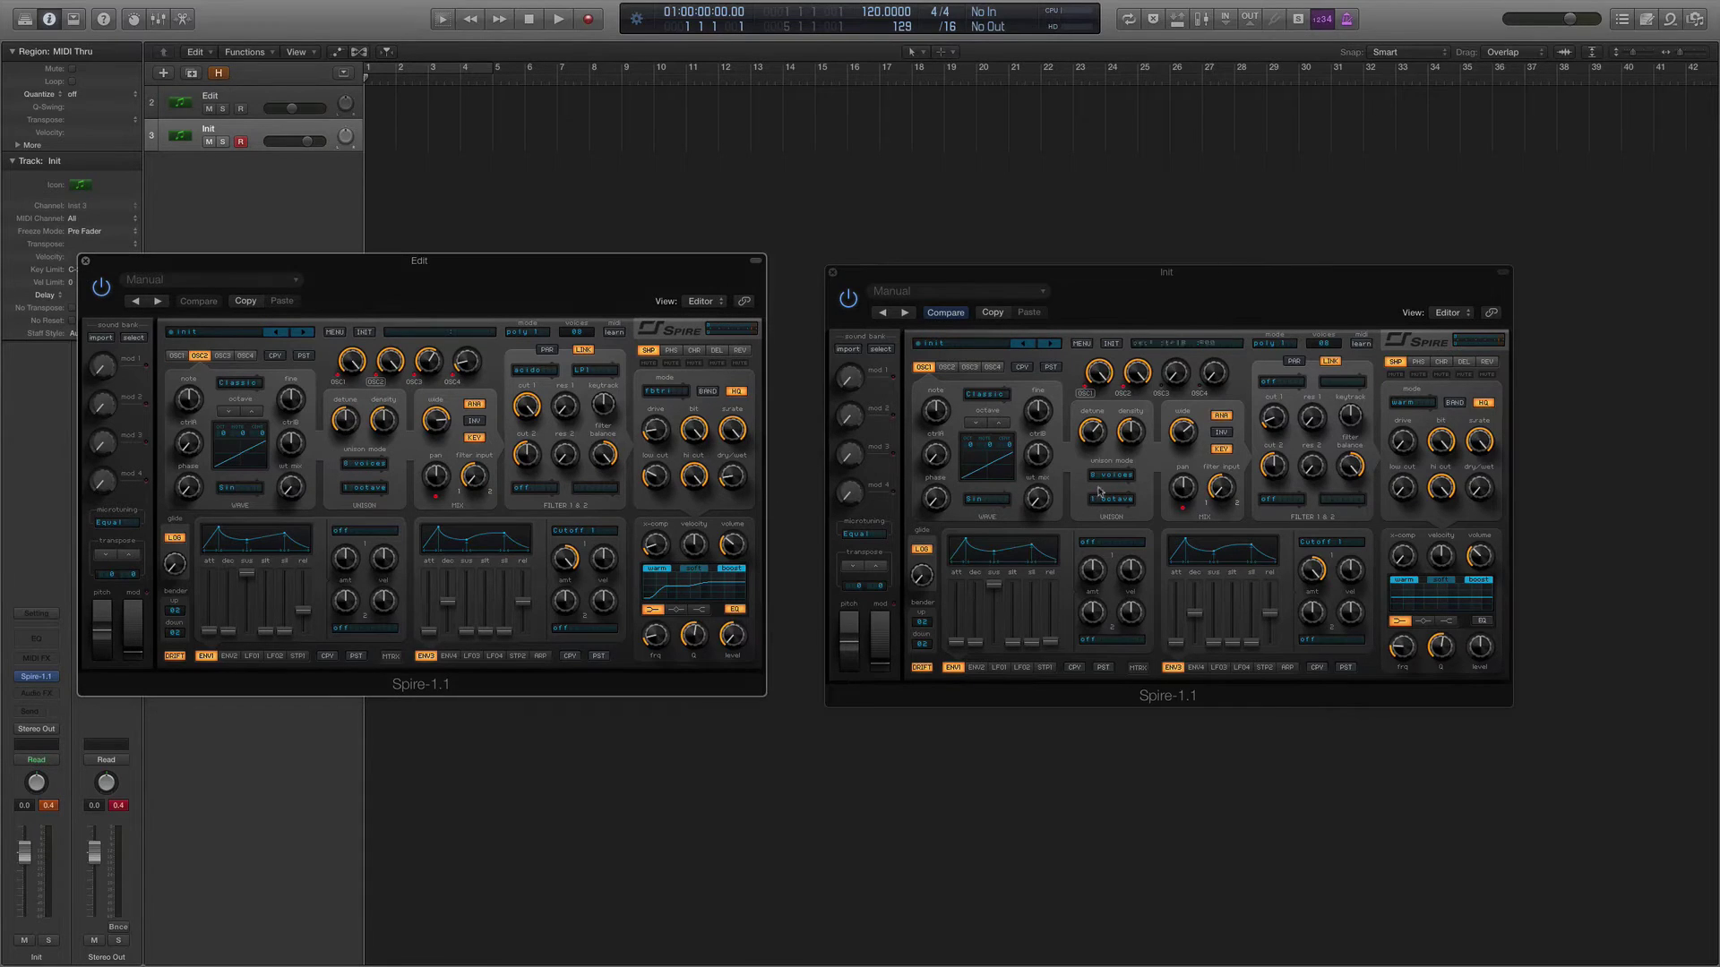
{"action": "left_click", "coordinate": [947, 367]}
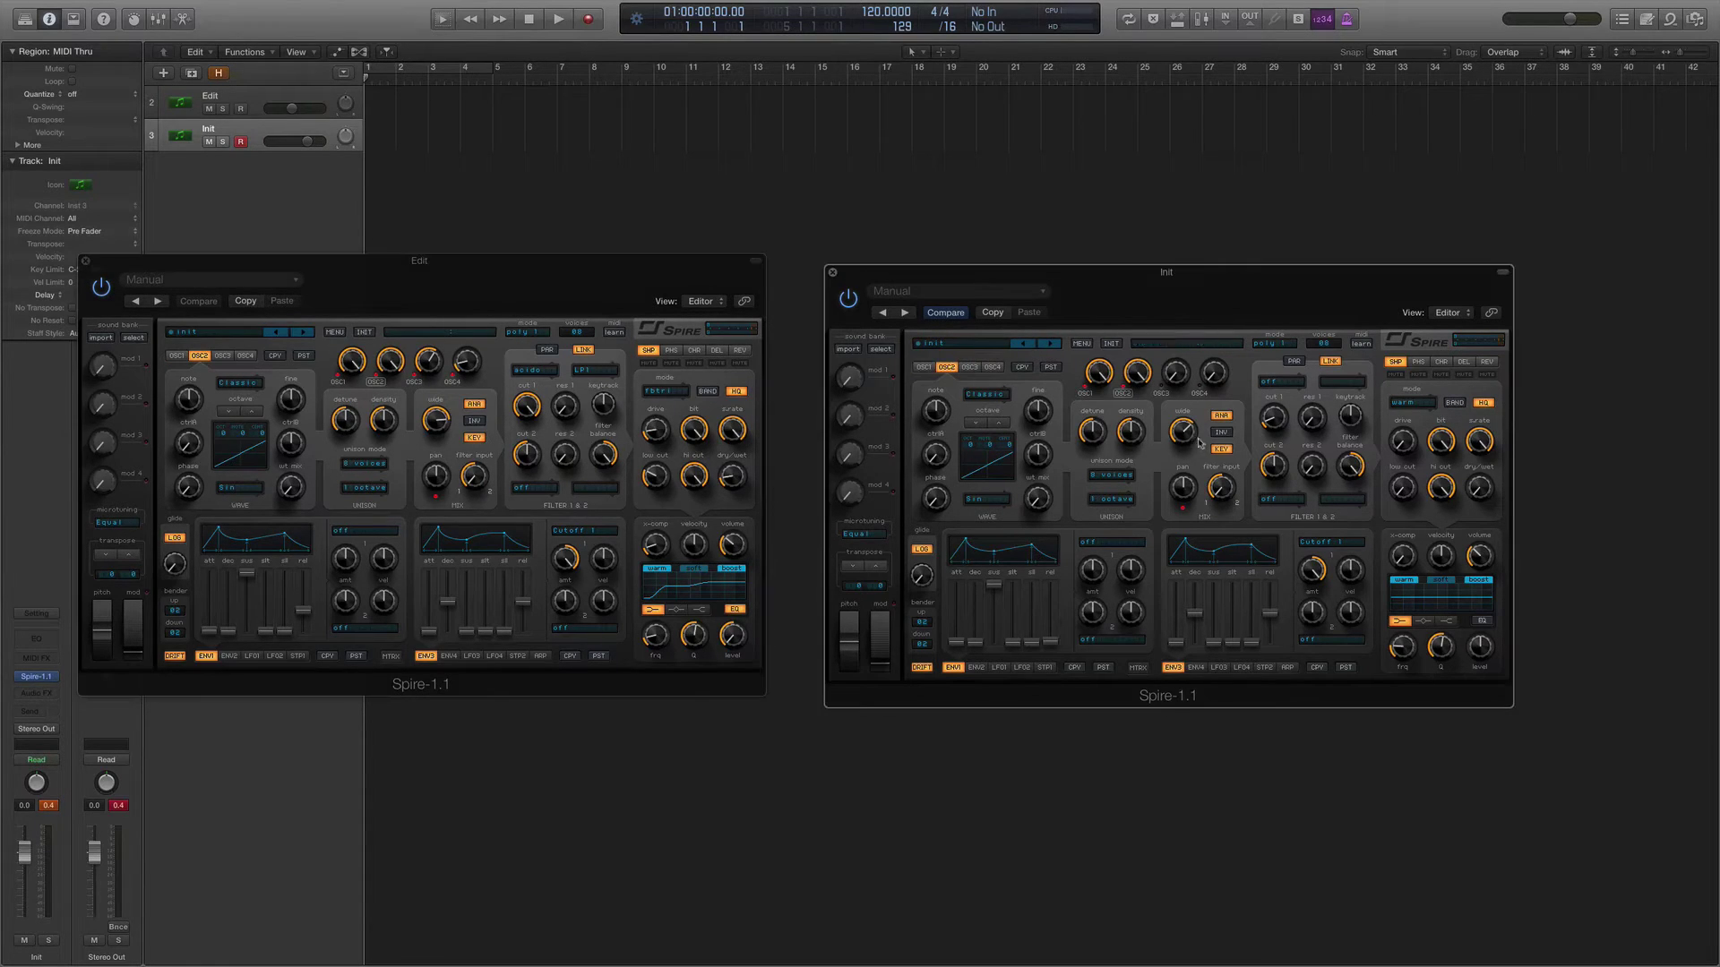
{"action": "mouse_move", "coordinate": [1187, 432]}
- Following the Edit patch's oscillator 3, raise the Init patch's oscillator 3 mix level and turn its waveform mix up fully
{"action": "left_click", "coordinate": [229, 355]}
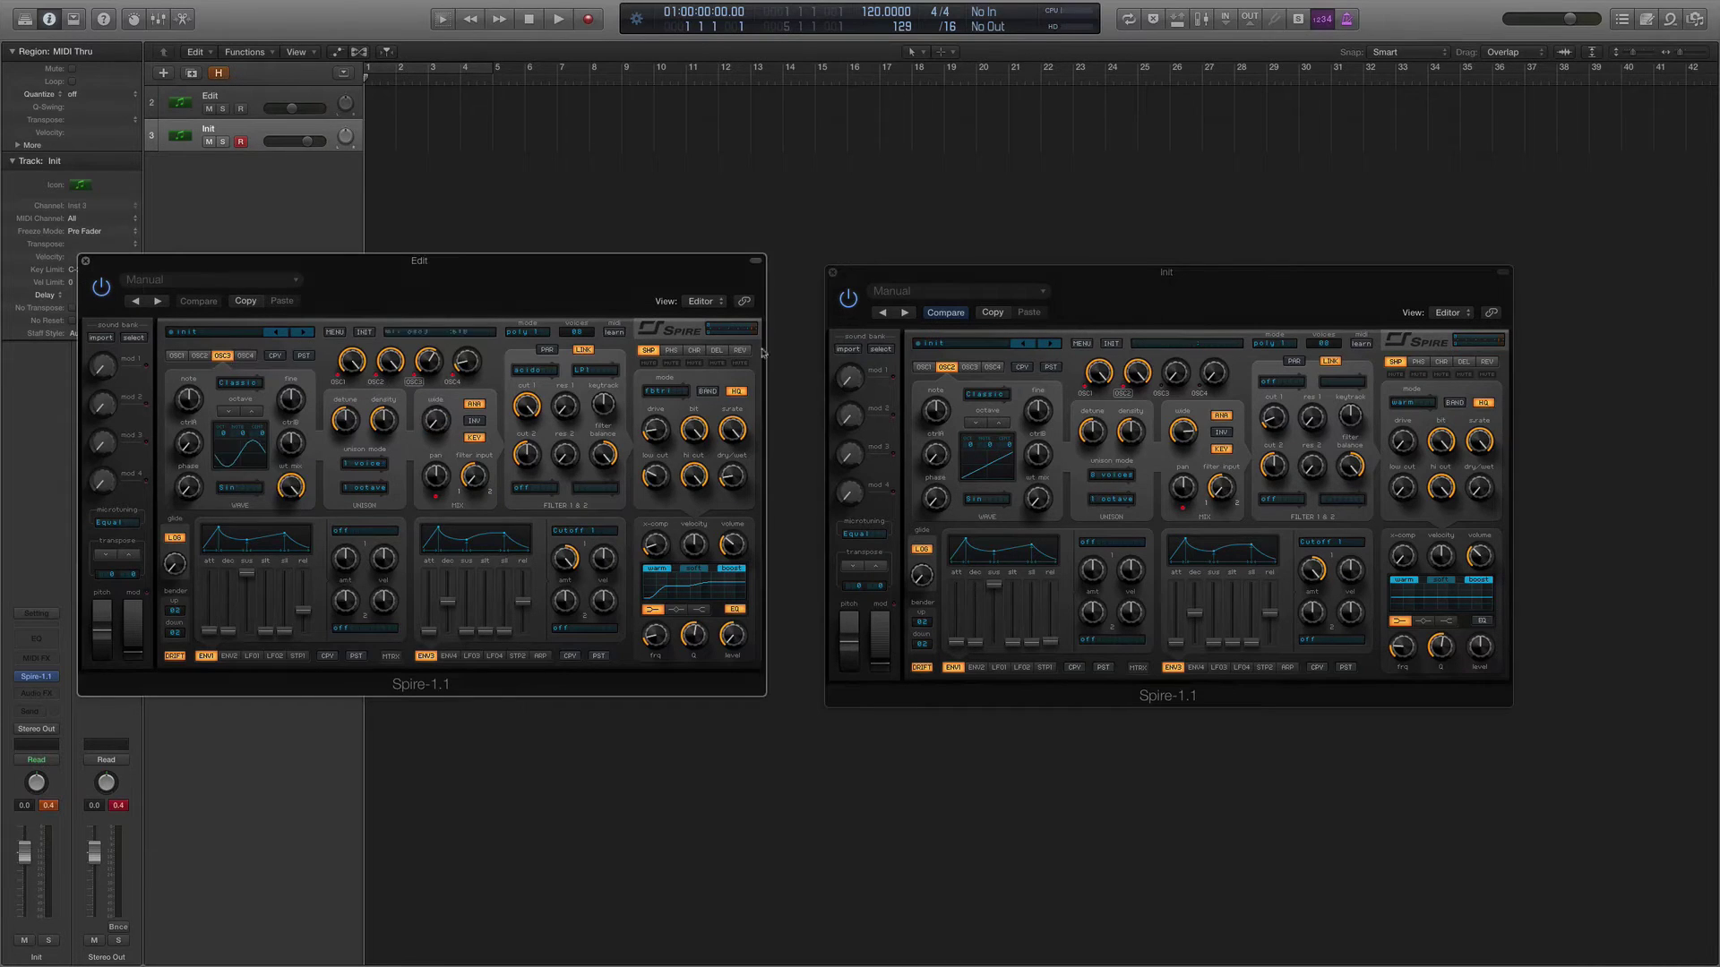
{"action": "left_click", "coordinate": [970, 368]}
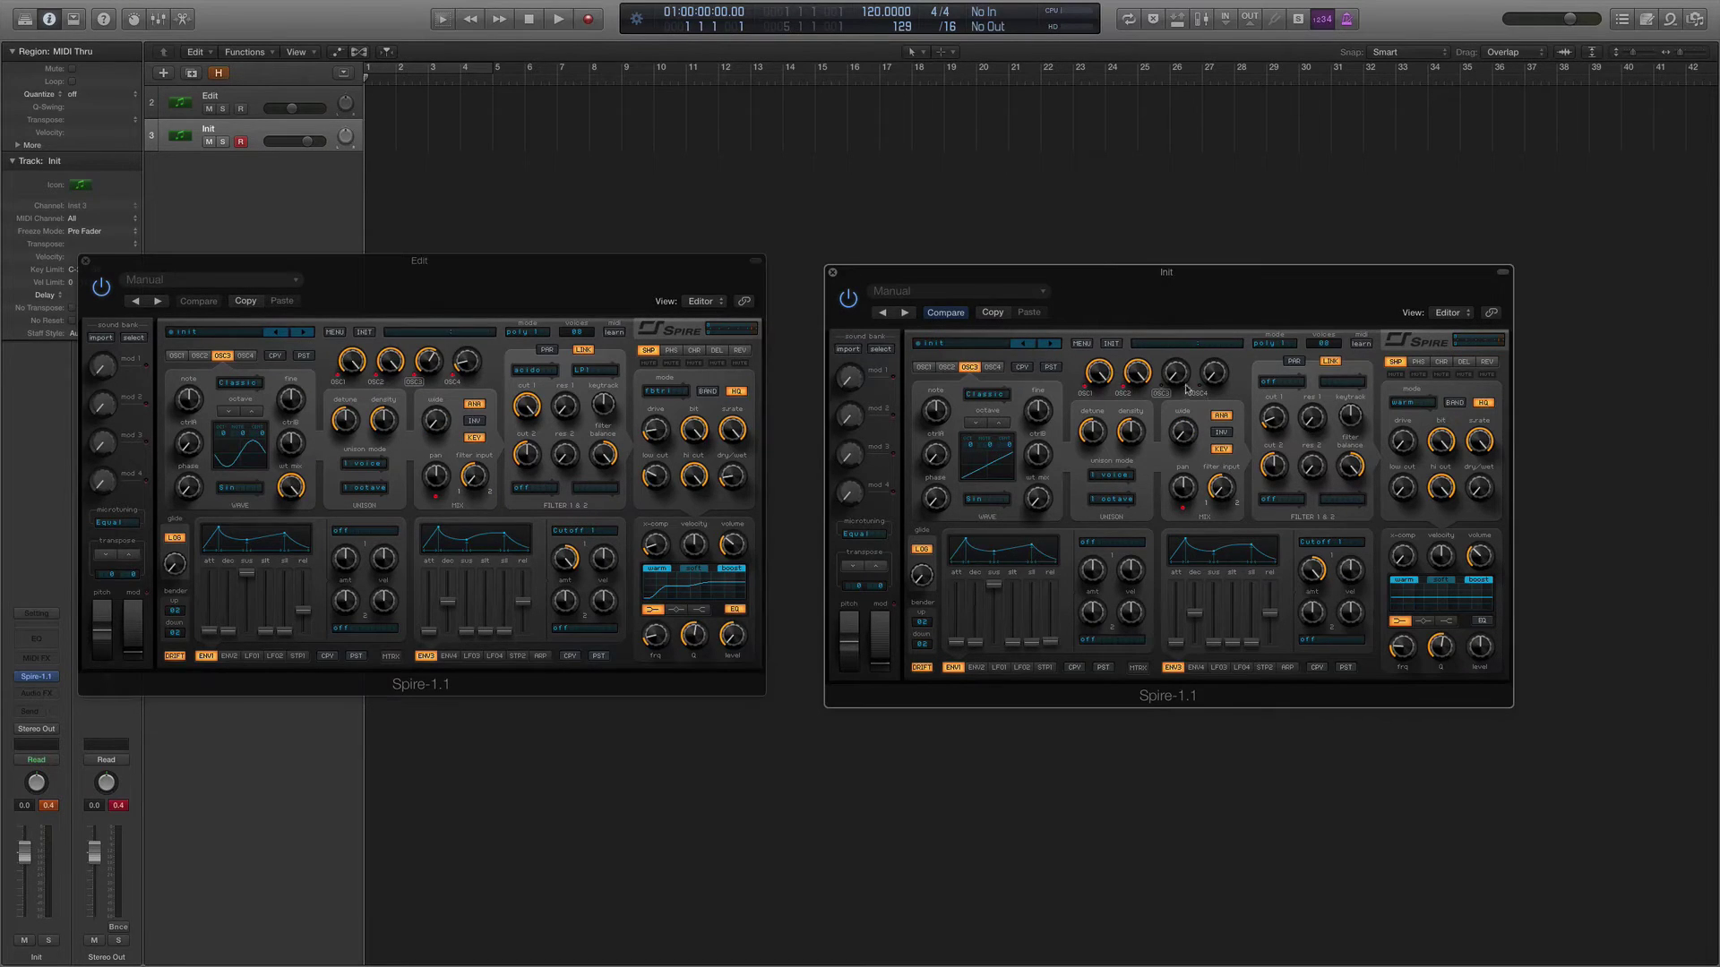
{"action": "left_click_drag", "start_coordinate": [1180, 368], "coordinate": [1188, 295]}
{"action": "left_click_drag", "start_coordinate": [1042, 495], "coordinate": [1059, 159]}
- Set the Init patch's oscillator 4 to the Noise type with a low mix level, and match its control knobs to the Edit patch
{"action": "left_click", "coordinate": [254, 356]}
{"action": "left_click", "coordinate": [992, 369]}
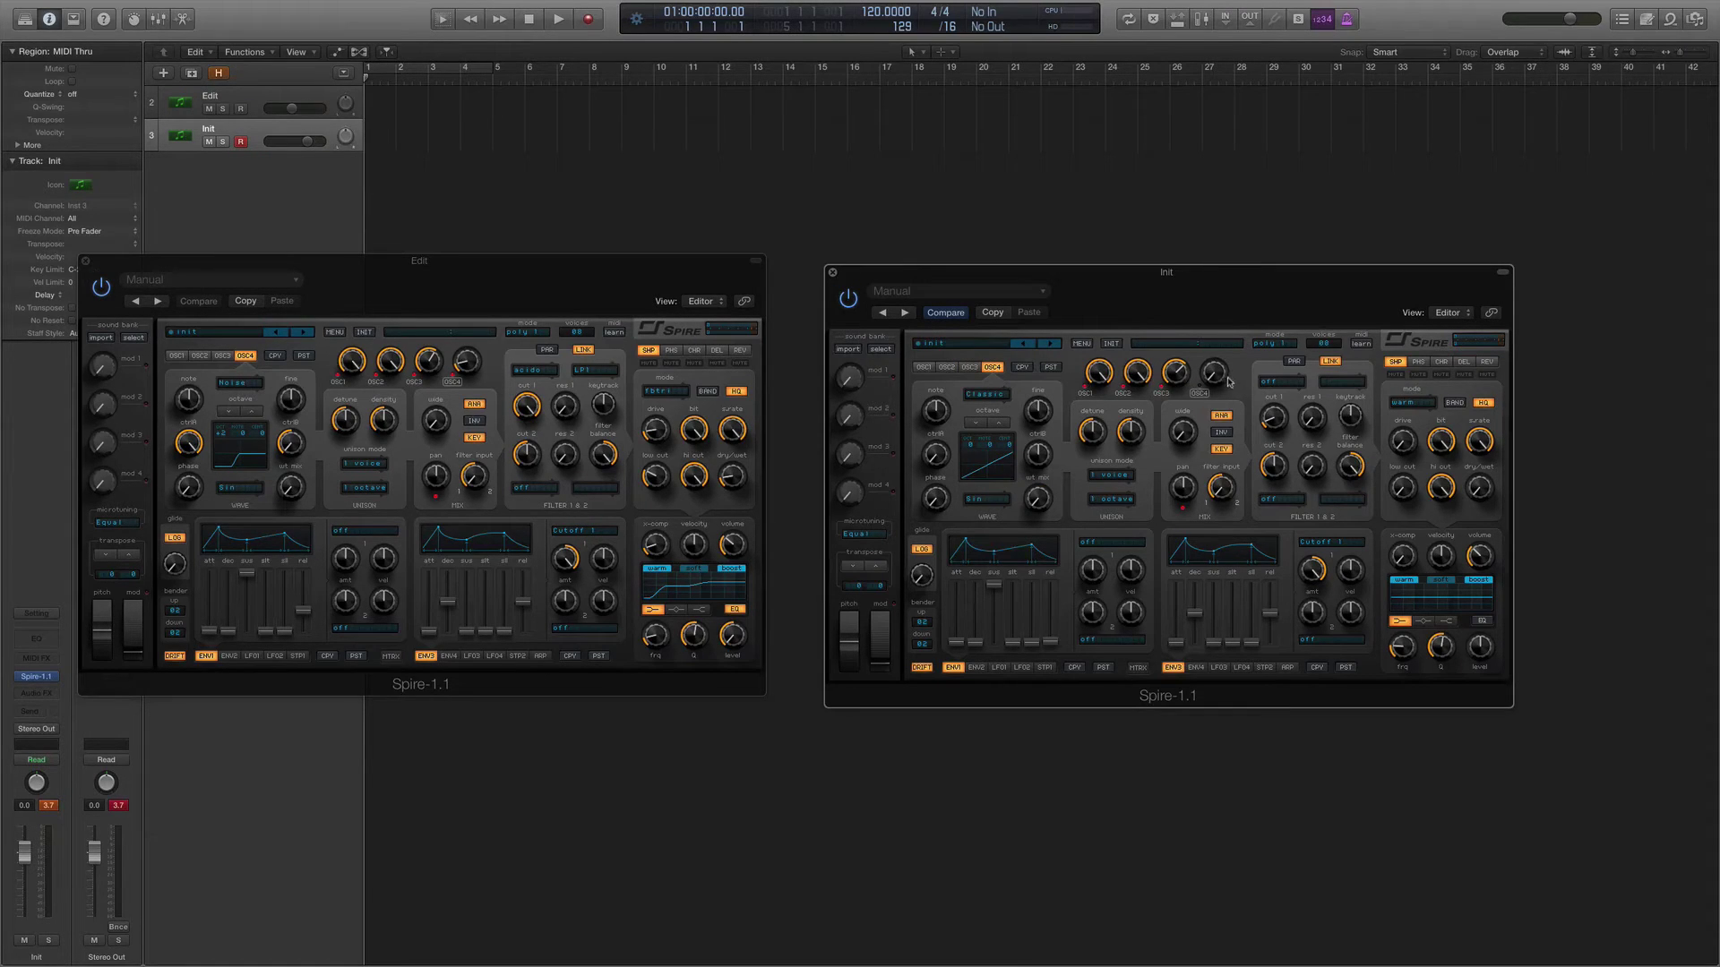
{"action": "left_click_drag", "start_coordinate": [1223, 379], "coordinate": [1217, 352]}
{"action": "left_click", "coordinate": [985, 395]}
{"action": "left_click", "coordinate": [996, 423]}
{"action": "left_click_drag", "start_coordinate": [939, 459], "coordinate": [939, 444]}
{"action": "mouse_move", "coordinate": [1042, 461]}
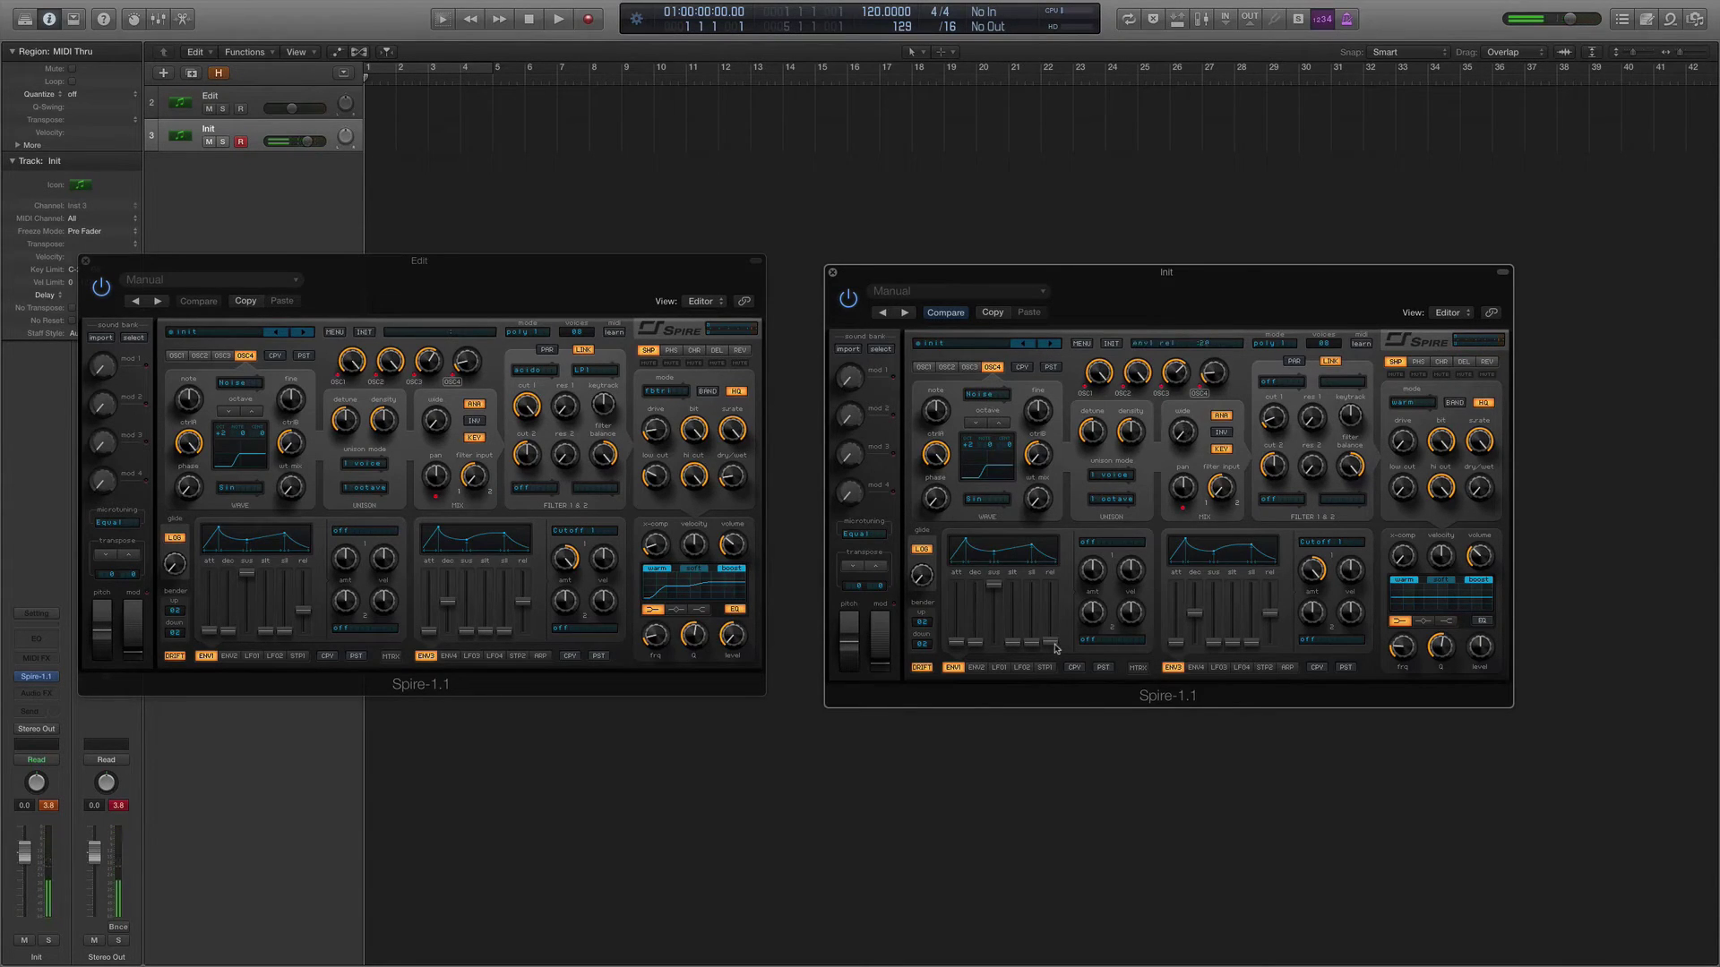
- Lengthen envelope 1's release slightly and set filter 1 to acido with its cutoff opened up
{"action": "left_click_drag", "start_coordinate": [1051, 643], "coordinate": [1057, 632]}
{"action": "left_click", "coordinate": [1287, 388]}
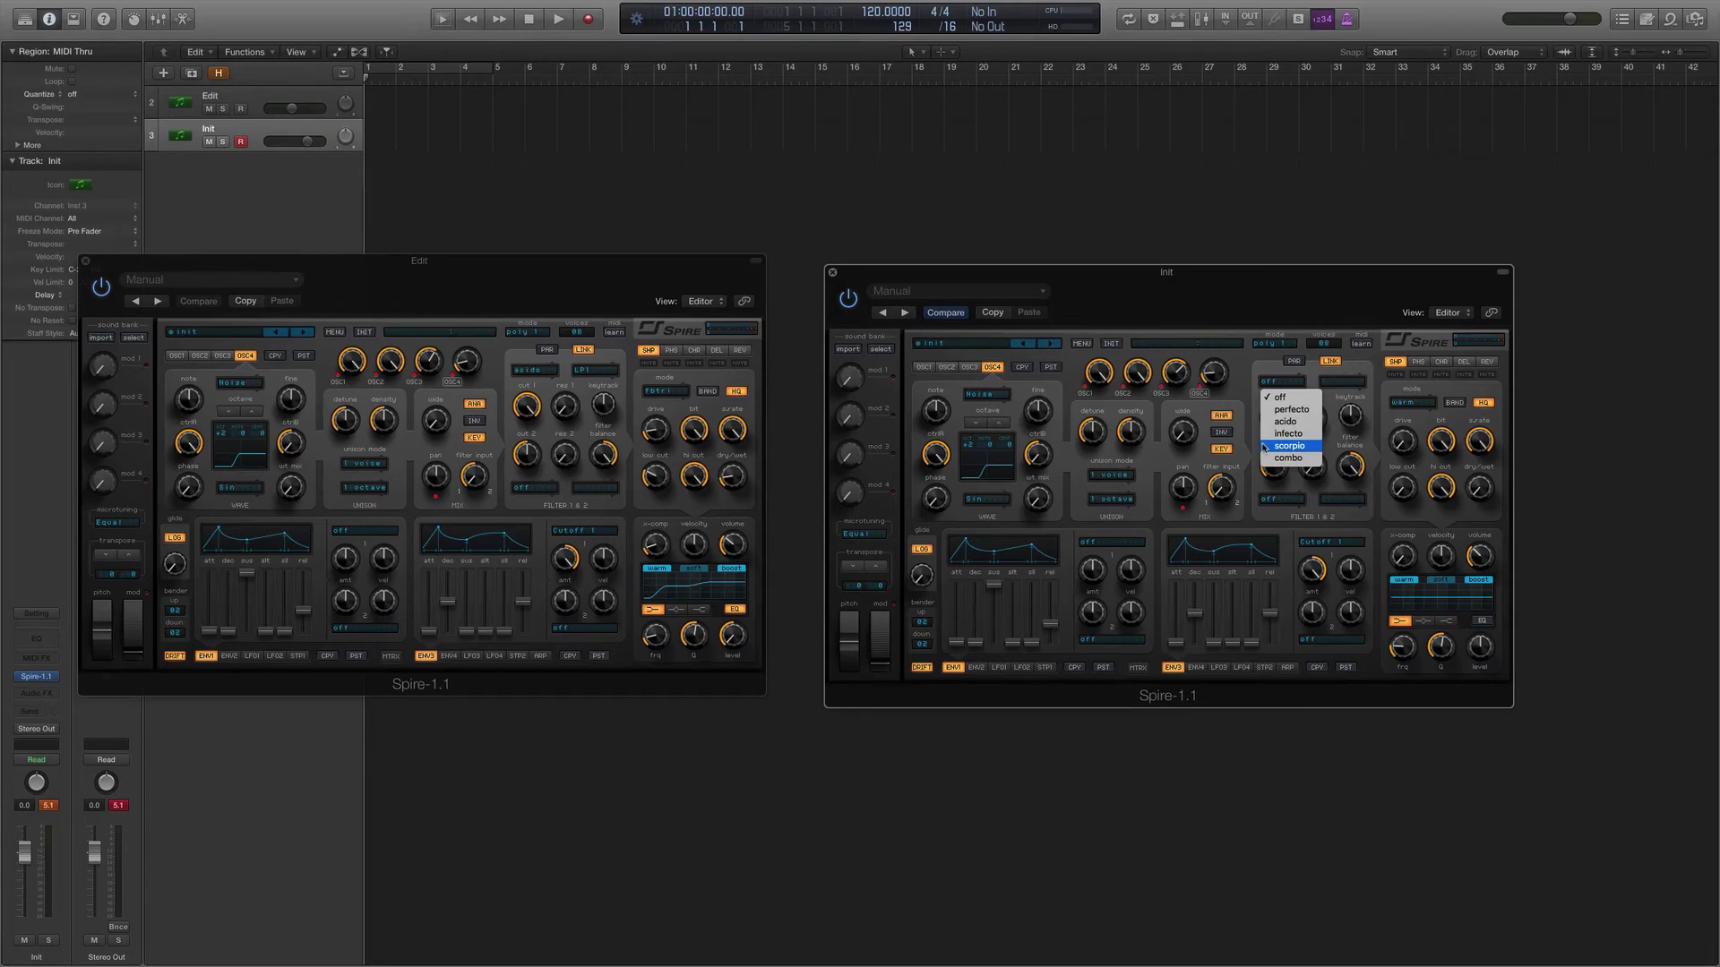
{"action": "left_click", "coordinate": [1278, 425]}
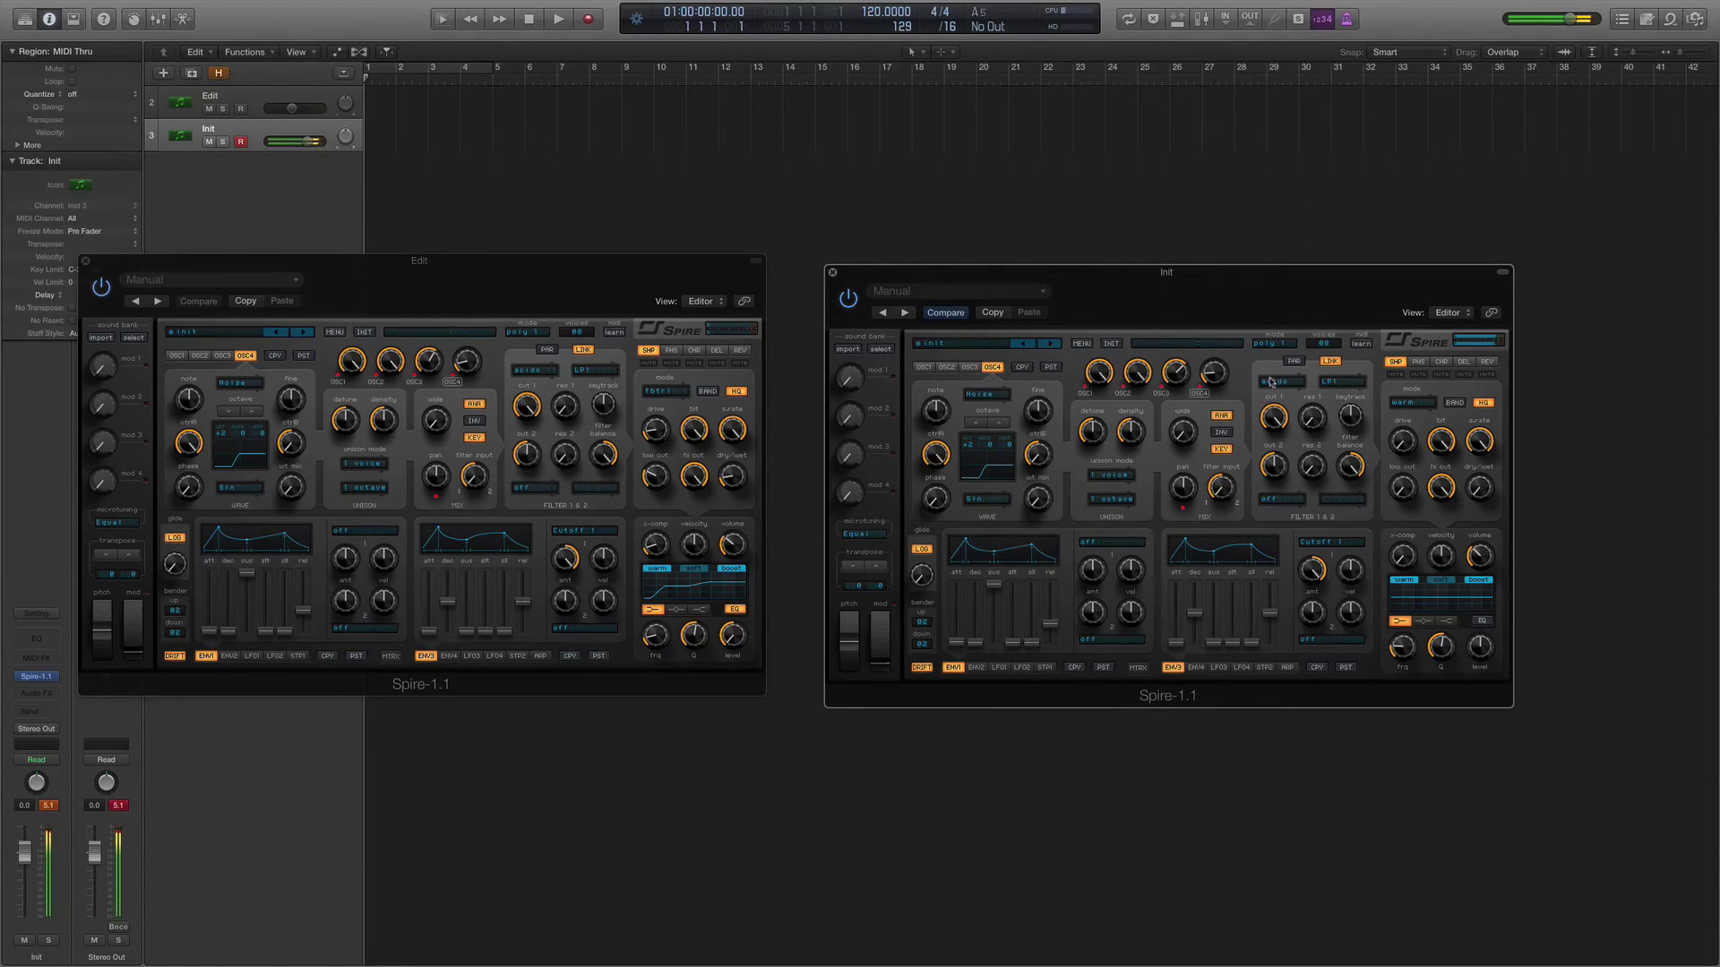
{"action": "mouse_move", "coordinate": [1268, 425]}
{"action": "mouse_move", "coordinate": [1268, 425]}
{"action": "left_mouse_down"}
{"action": "mouse_move", "coordinate": [1254, 488]}
{"action": "mouse_move", "coordinate": [1268, 421]}
{"action": "left_mouse_up"}
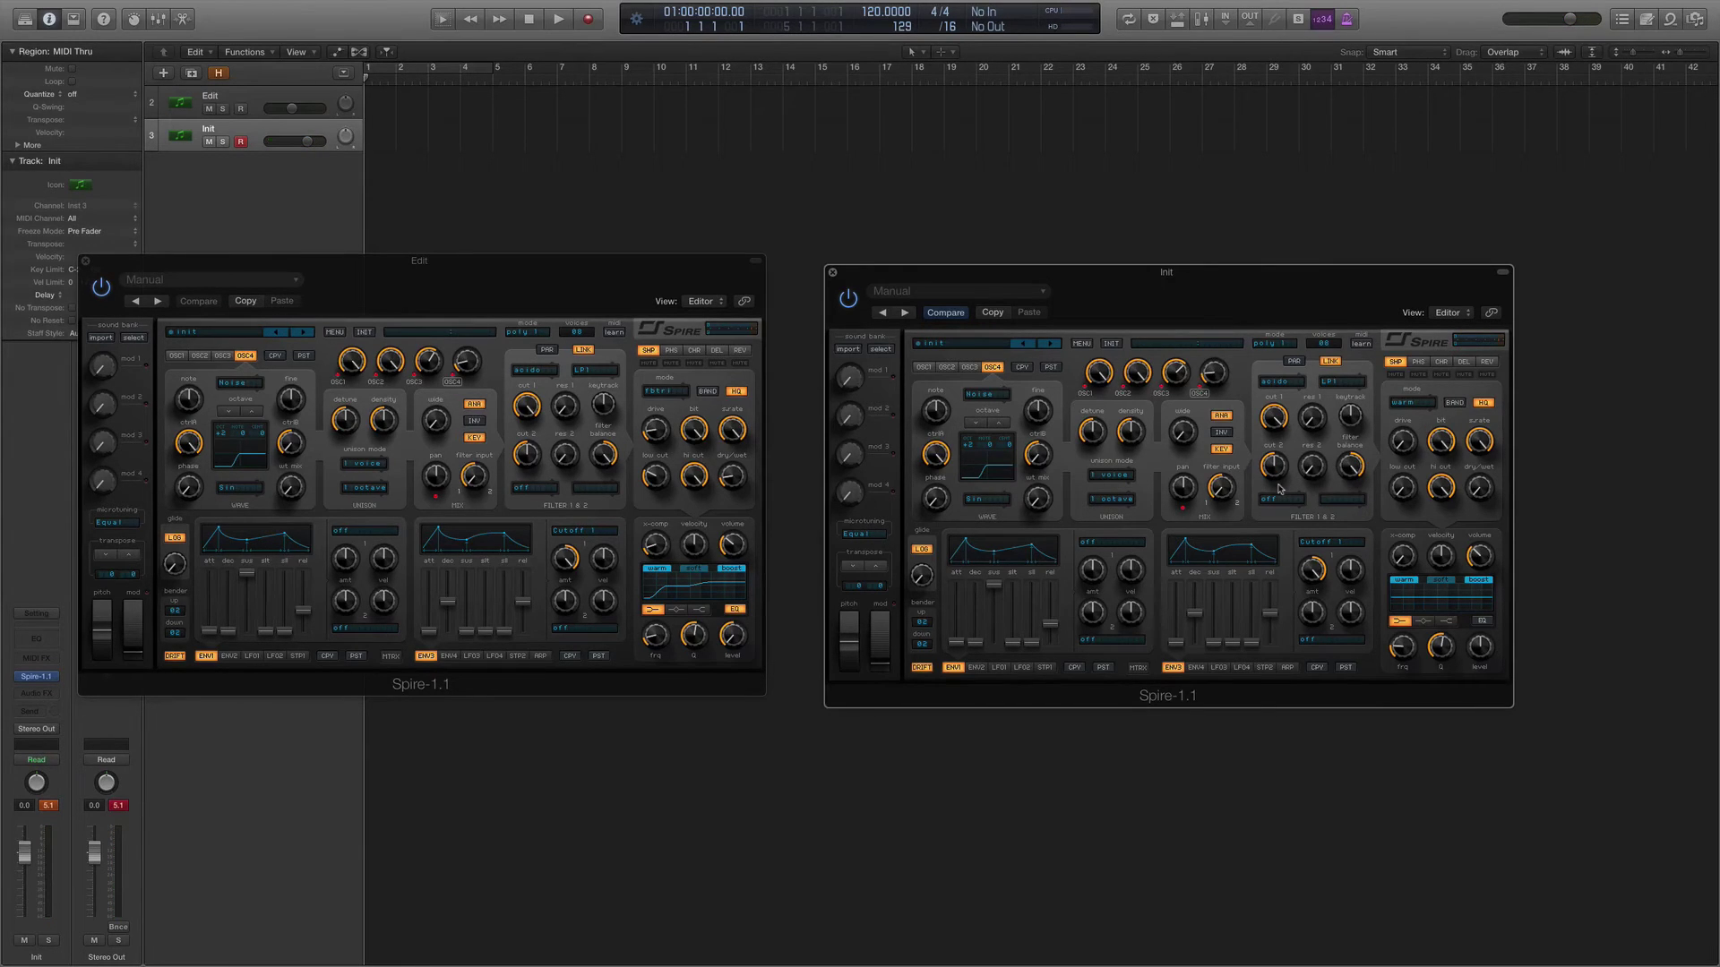
- Set the shaper effect's mode to fbtri and adjust its drive, dry/wet and low cut to match the Edit patch
{"action": "left_click", "coordinate": [1409, 405]}
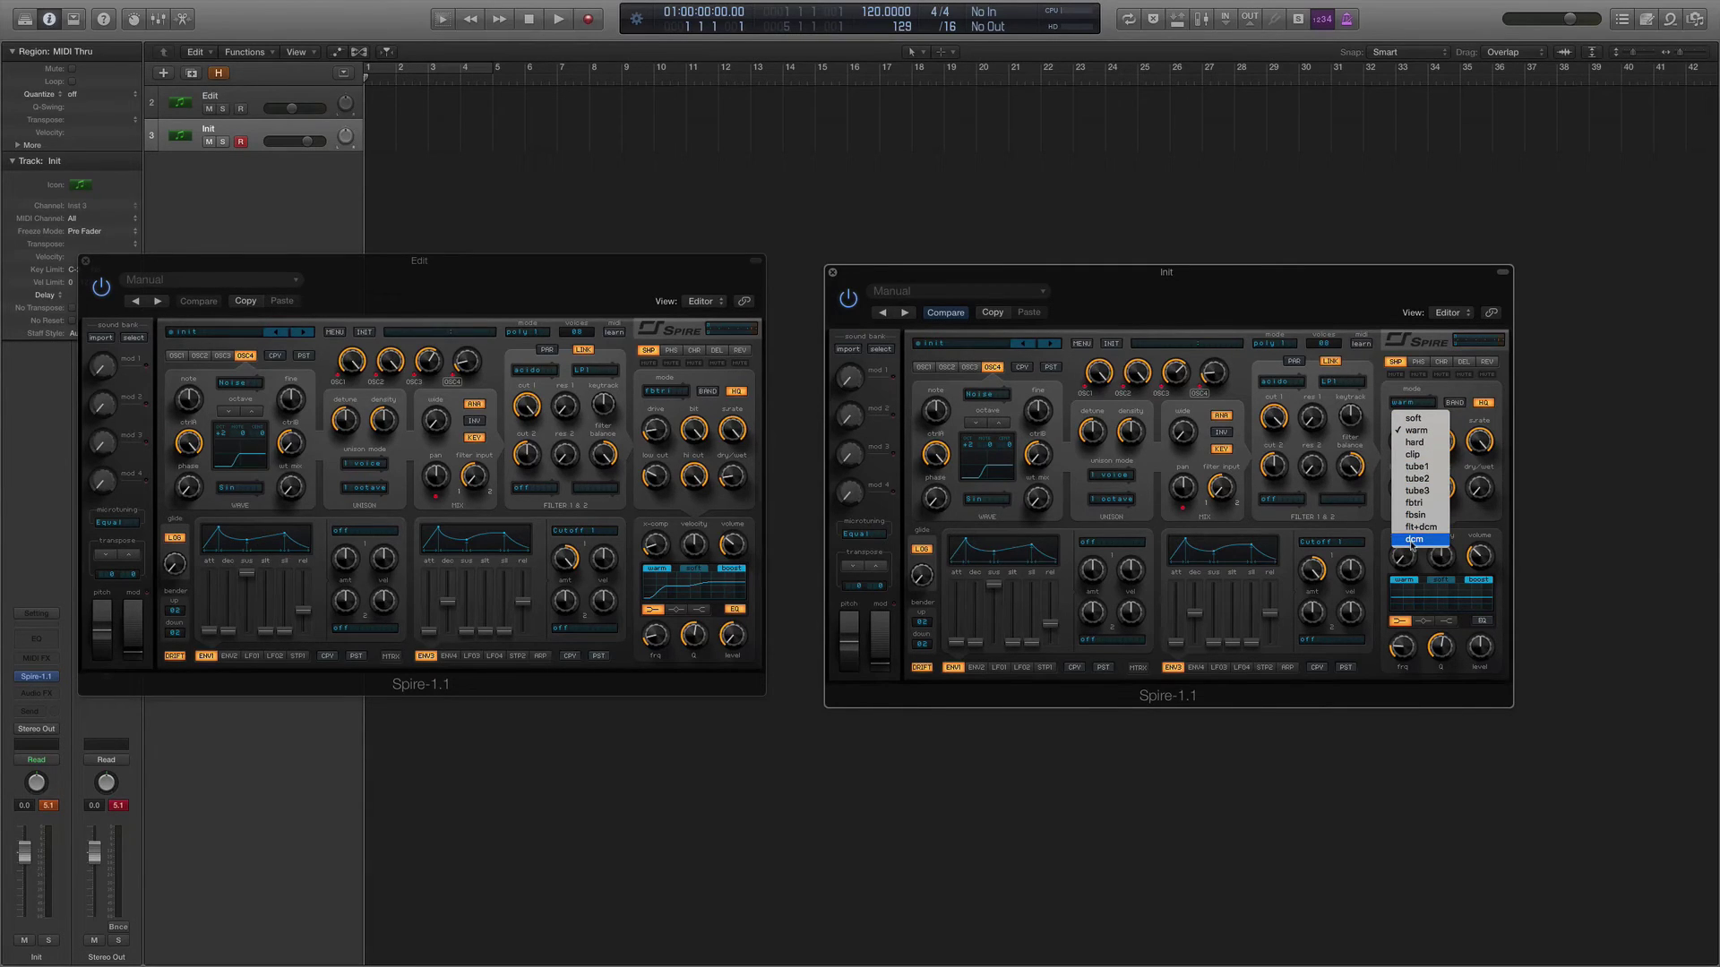
{"action": "left_click", "coordinate": [1413, 503]}
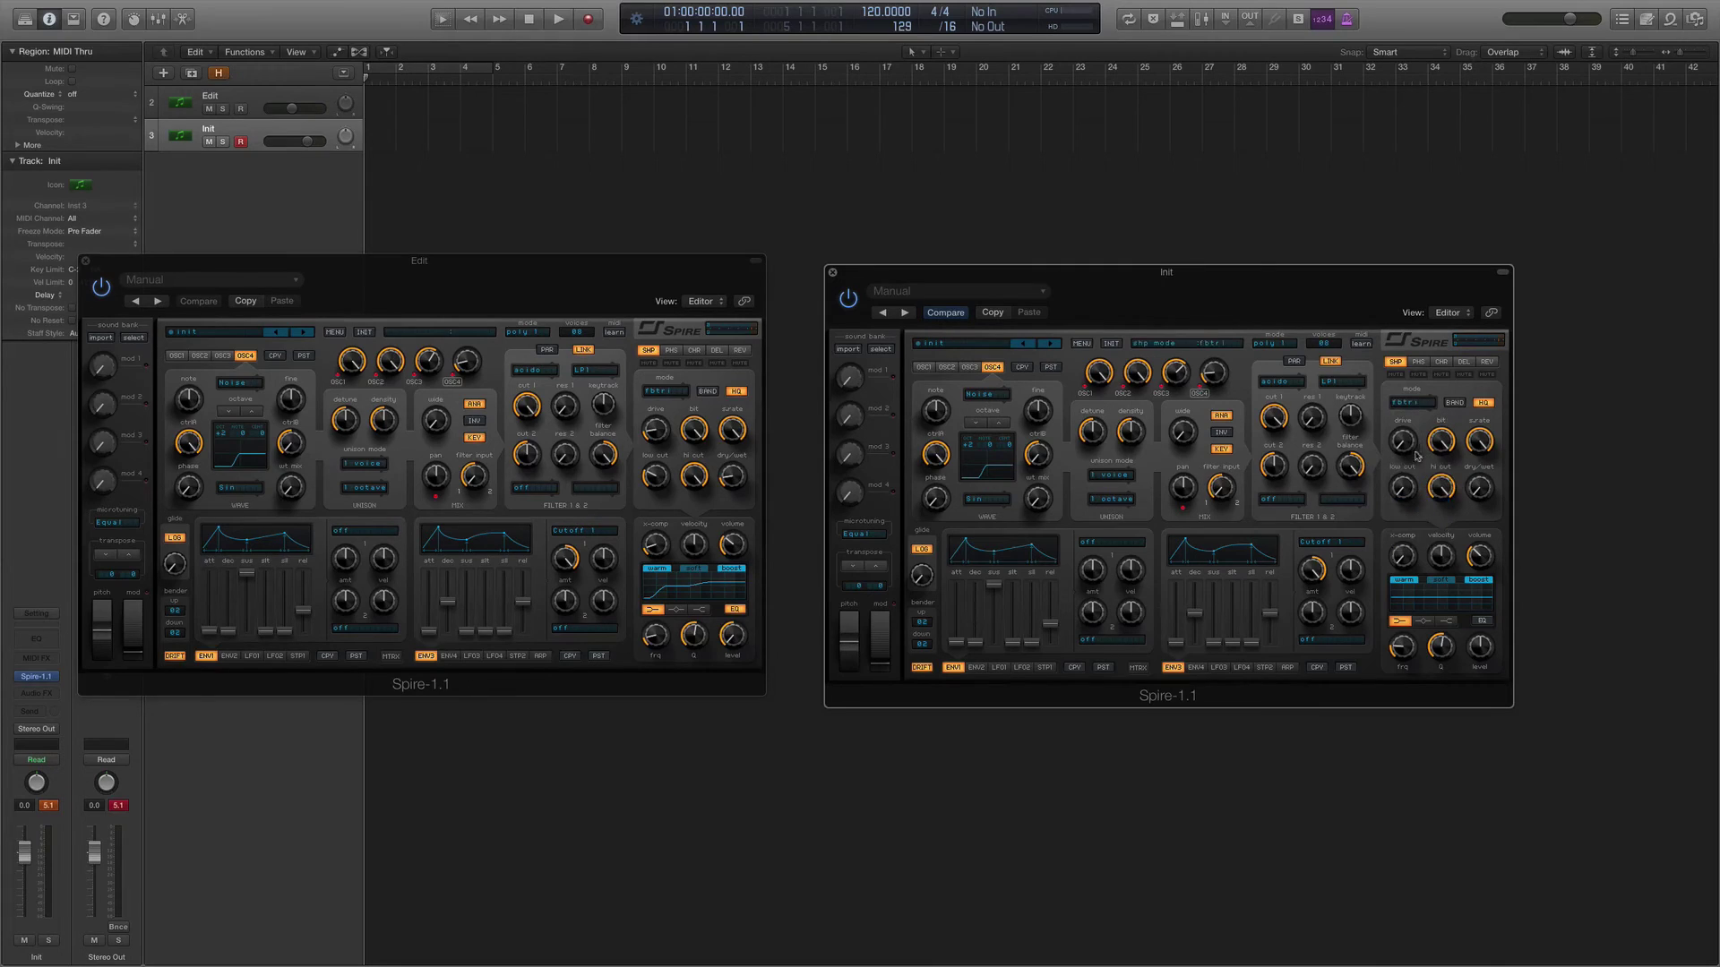
{"action": "mouse_move", "coordinate": [1403, 424]}
{"action": "mouse_move", "coordinate": [1474, 490]}
{"action": "mouse_move", "coordinate": [1404, 492]}
{"action": "left_click_drag", "start_coordinate": [1404, 494], "coordinate": [1404, 455]}
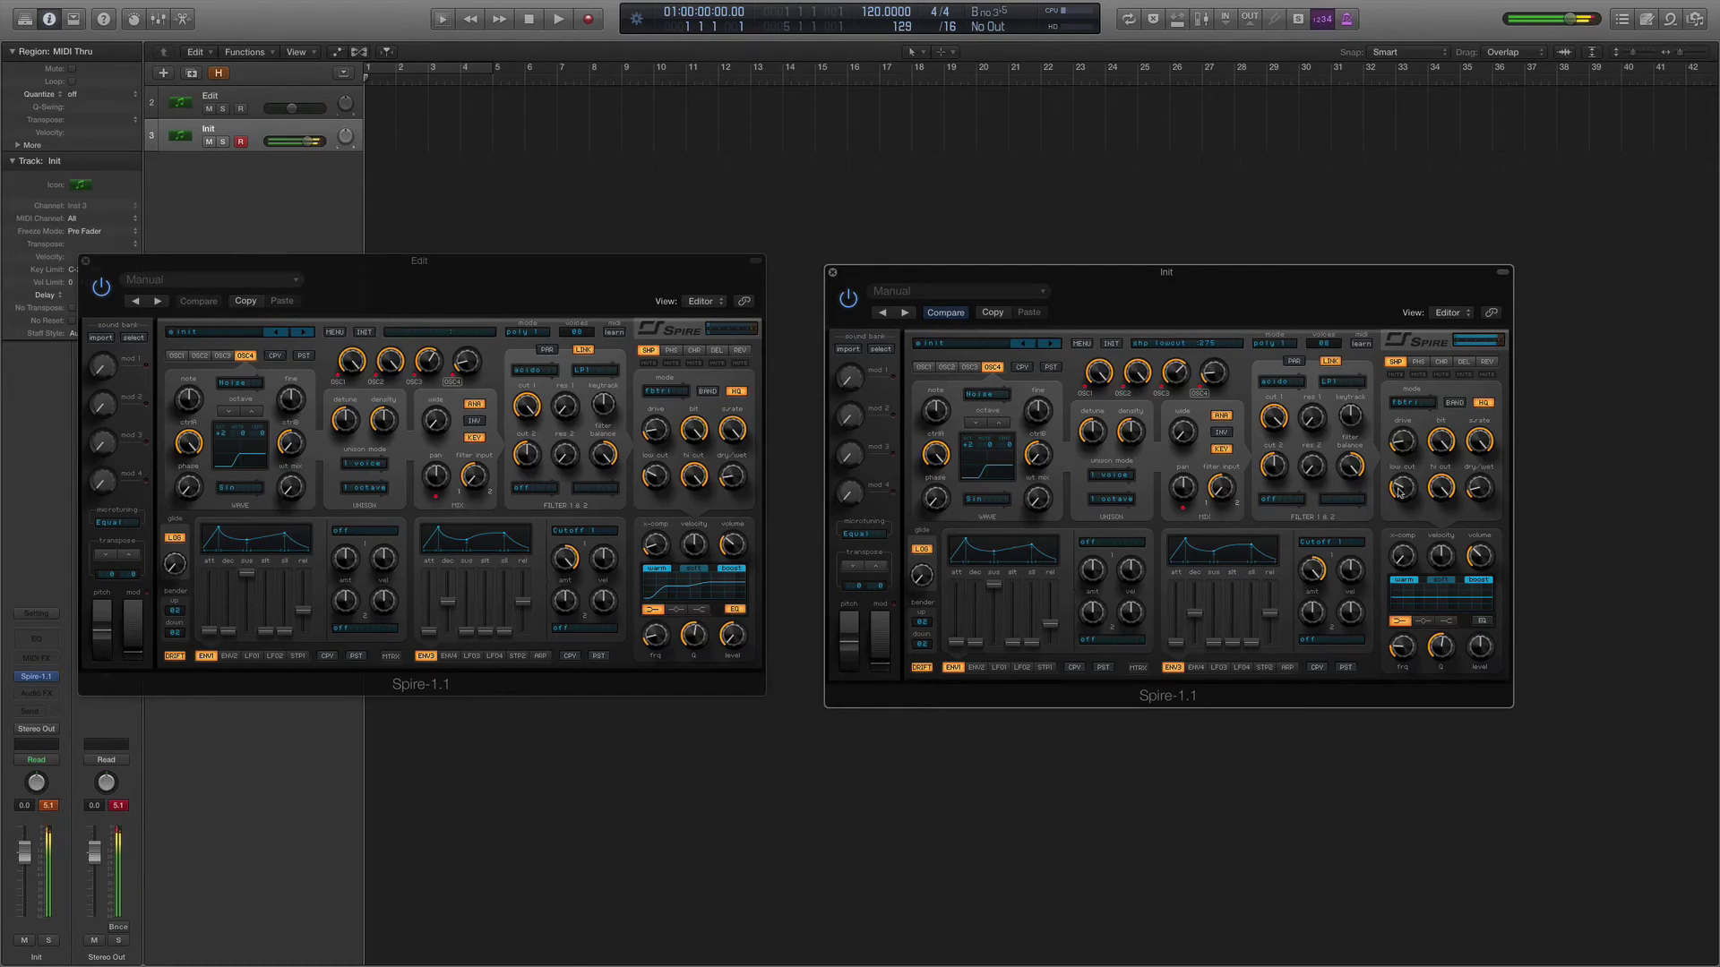
- Switch the shaper effect off and on again to compare the sound, and fine-tune its drive
{"action": "left_click", "coordinate": [1395, 375]}
{"action": "left_click", "coordinate": [1397, 375]}
{"action": "mouse_move", "coordinate": [1406, 437]}
{"action": "left_mouse_down"}
{"action": "mouse_move", "coordinate": [1405, 385]}
{"action": "mouse_move", "coordinate": [1390, 436]}
{"action": "left_mouse_up"}
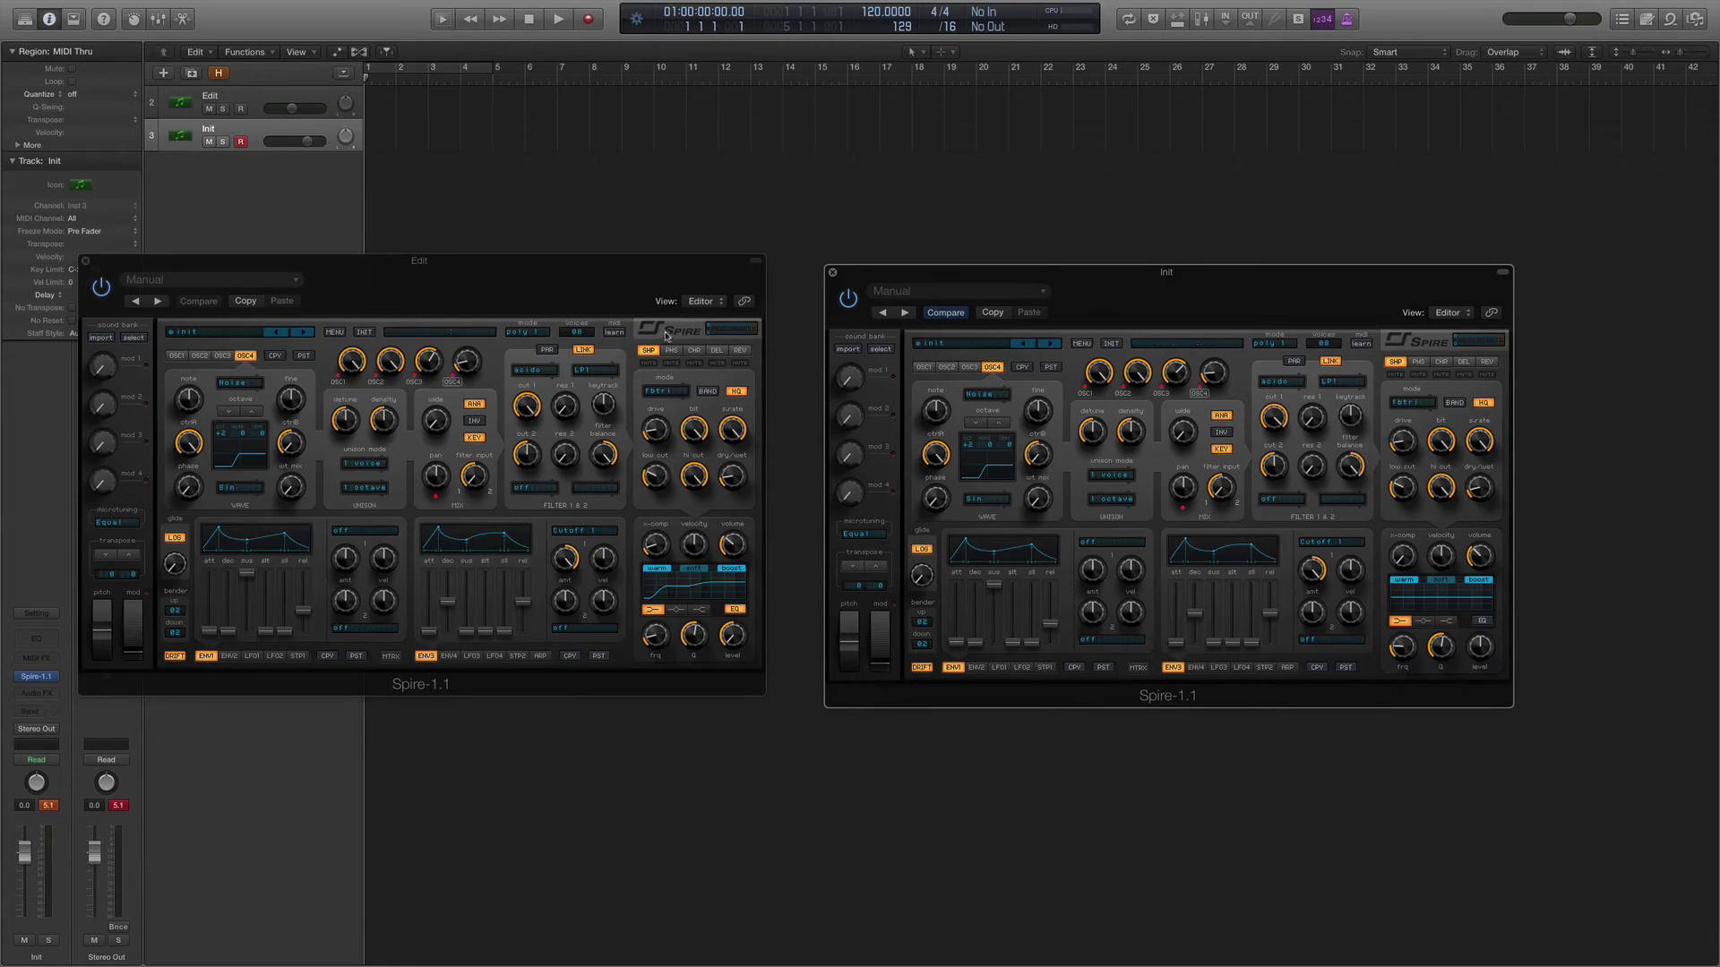
- Set the Init patch's phaser to 6 stages and raise its dry/wet and spread to match the Edit patch
{"action": "left_click", "coordinate": [671, 350]}
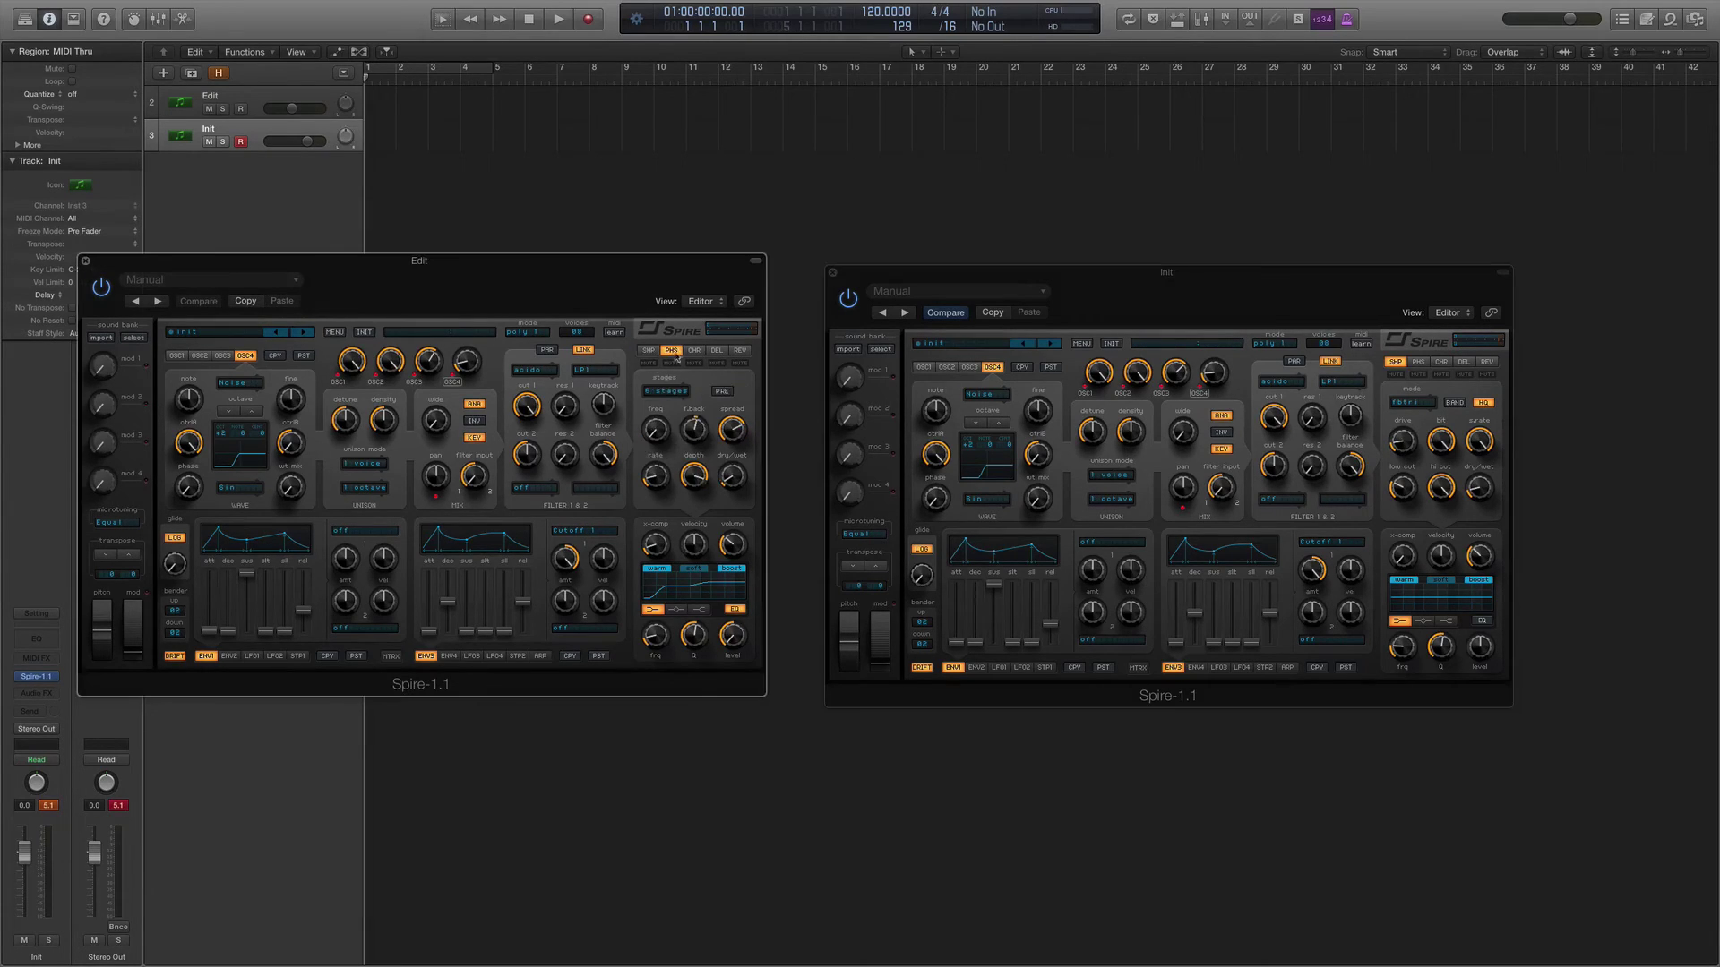
{"action": "left_click", "coordinate": [1418, 362]}
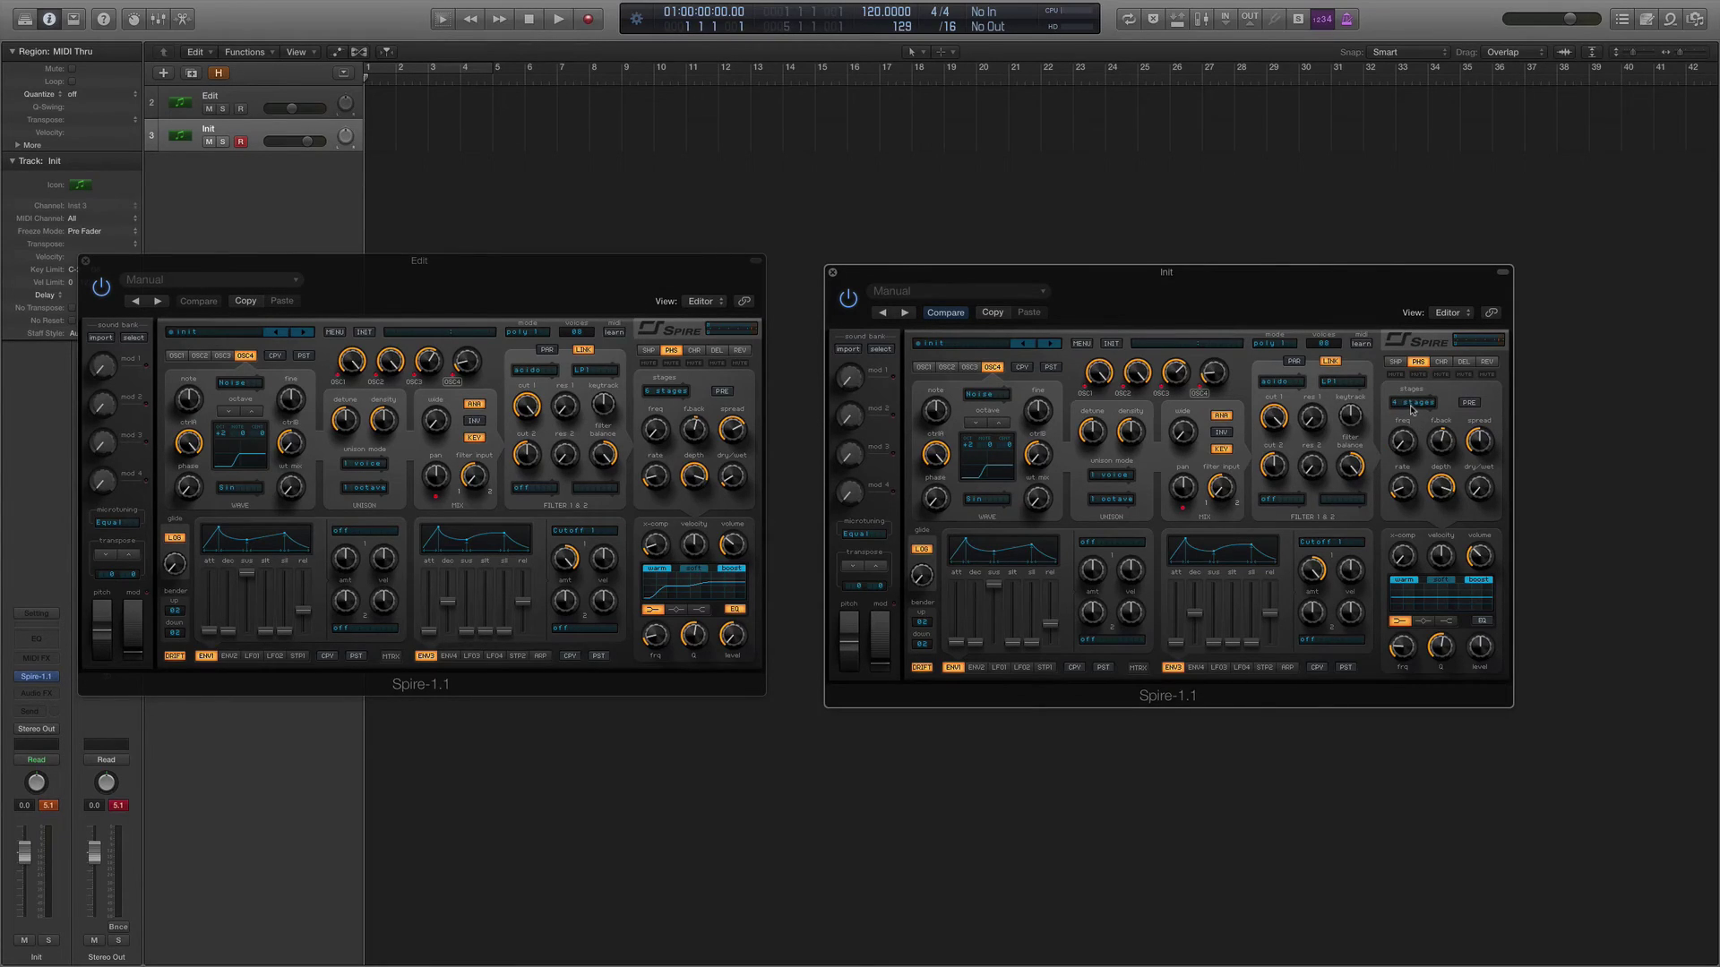
{"action": "left_click", "coordinate": [1413, 404]}
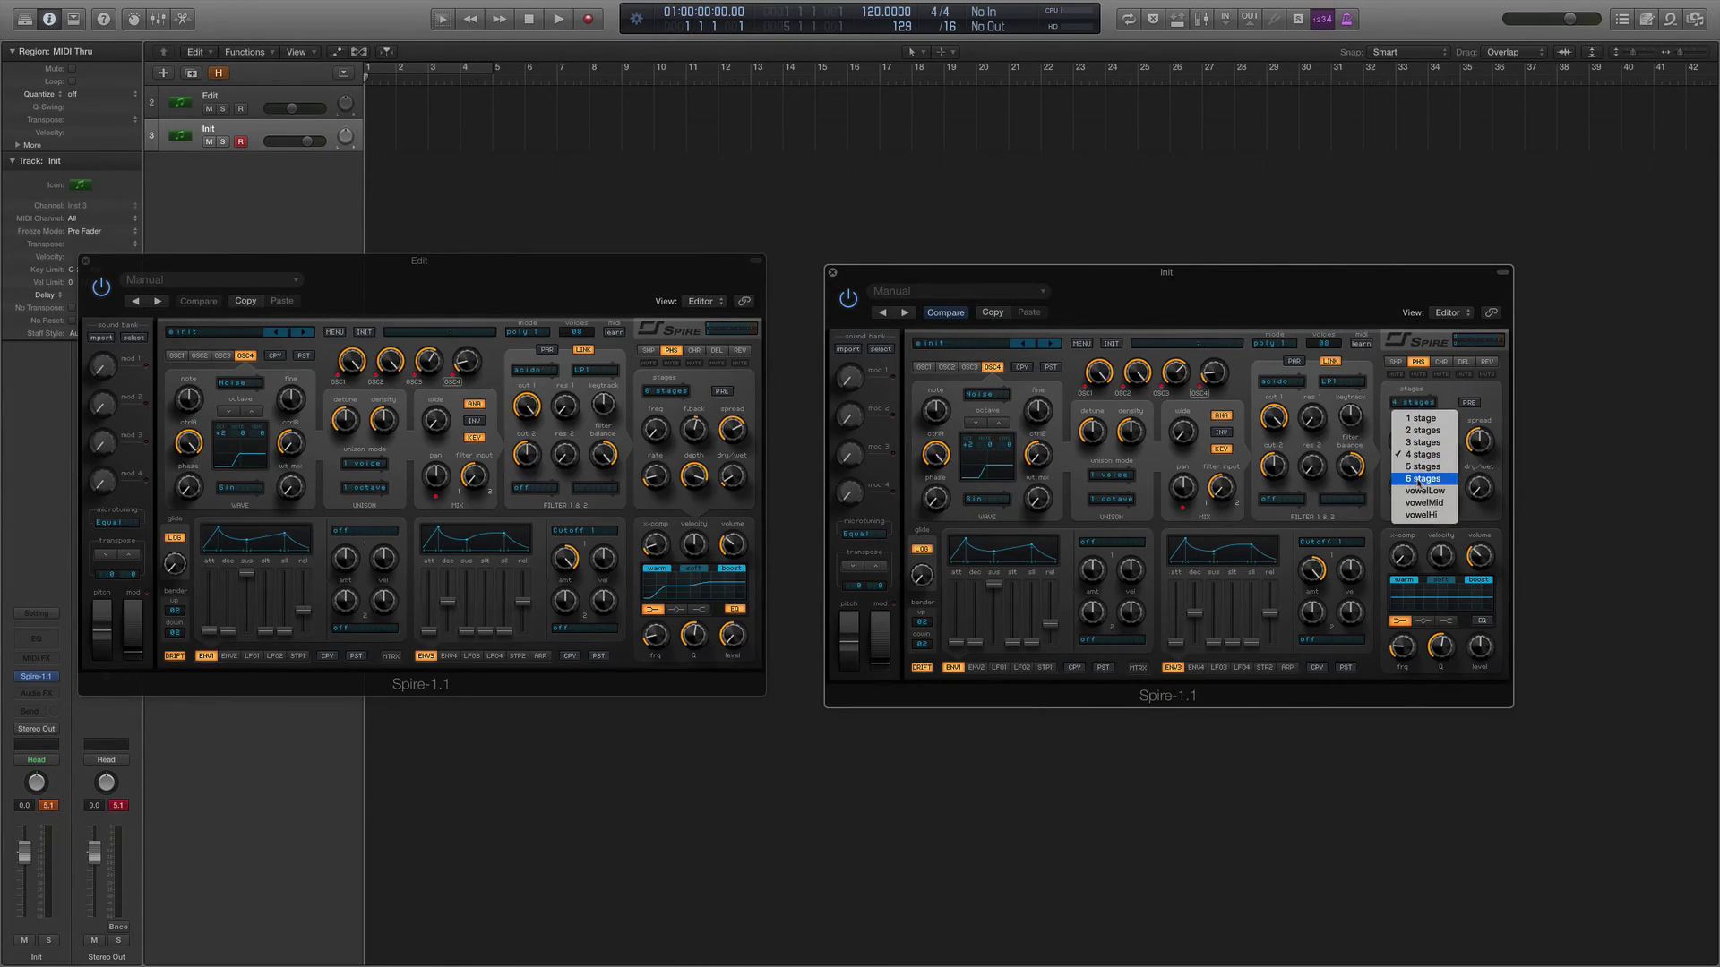
{"action": "left_click", "coordinate": [1420, 480]}
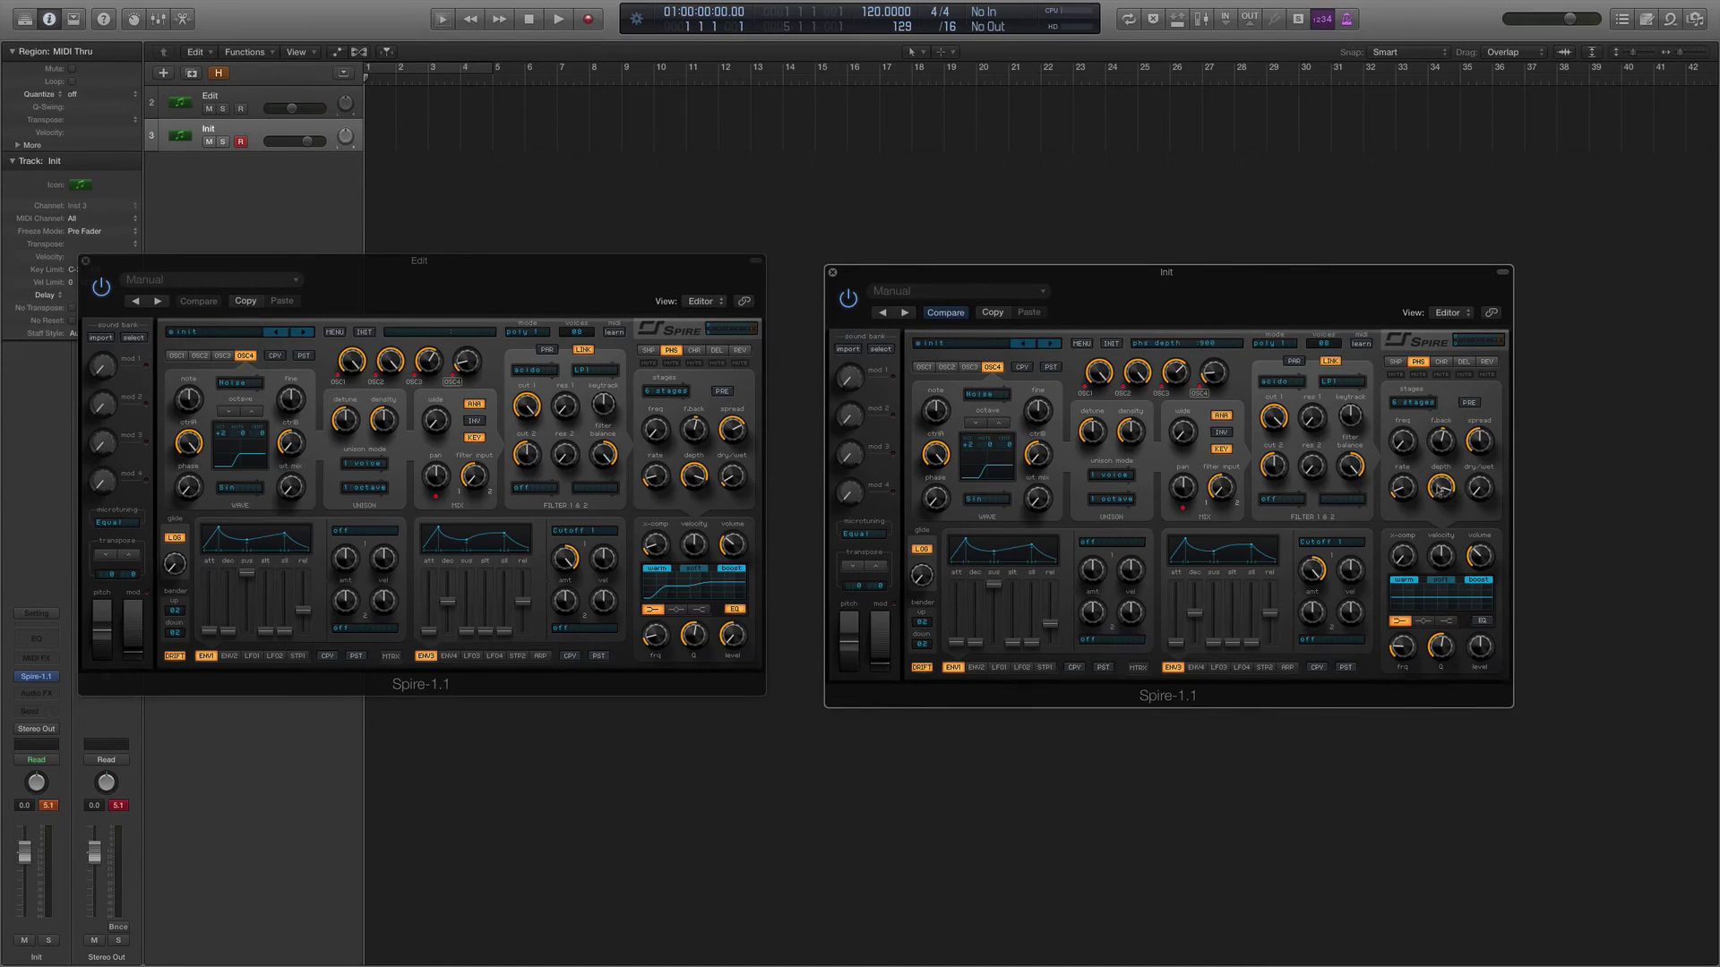
{"action": "left_click_drag", "start_coordinate": [1484, 502], "coordinate": [1481, 482]}
{"action": "mouse_move", "coordinate": [1473, 452]}
{"action": "left_click_drag", "start_coordinate": [1479, 436], "coordinate": [1481, 424]}
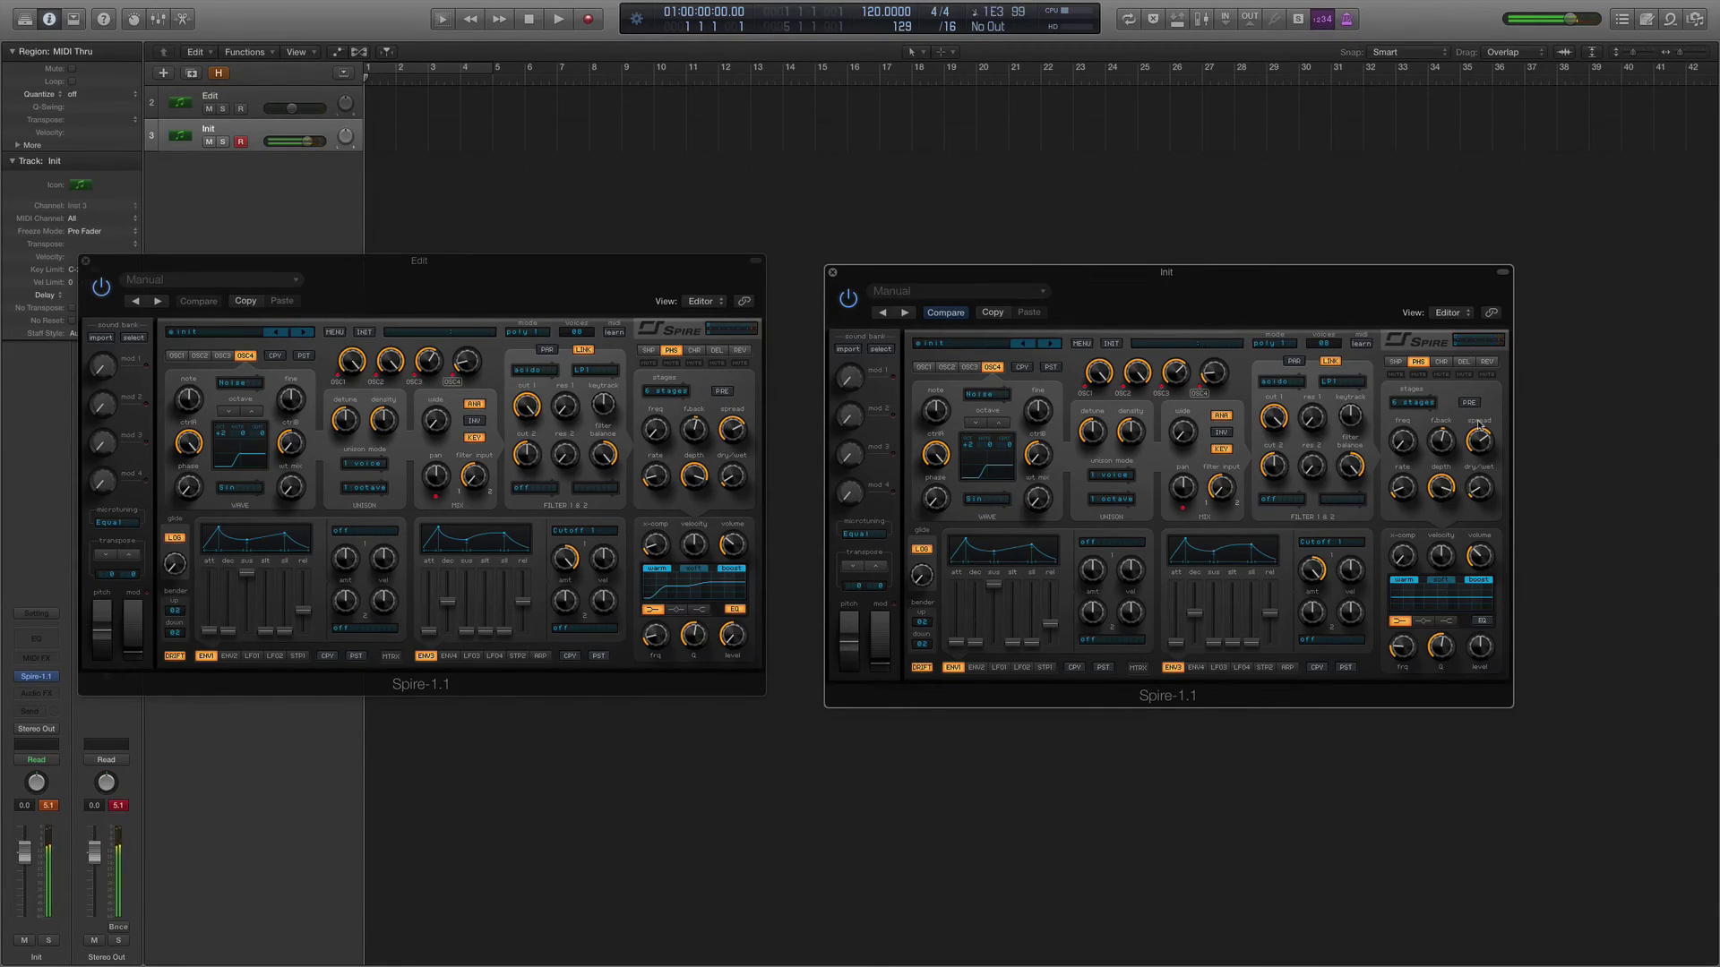
- Match the Init patch's delay to the Edit patch by adjusting its dry/wet, feedback and color
{"action": "left_click", "coordinate": [719, 351]}
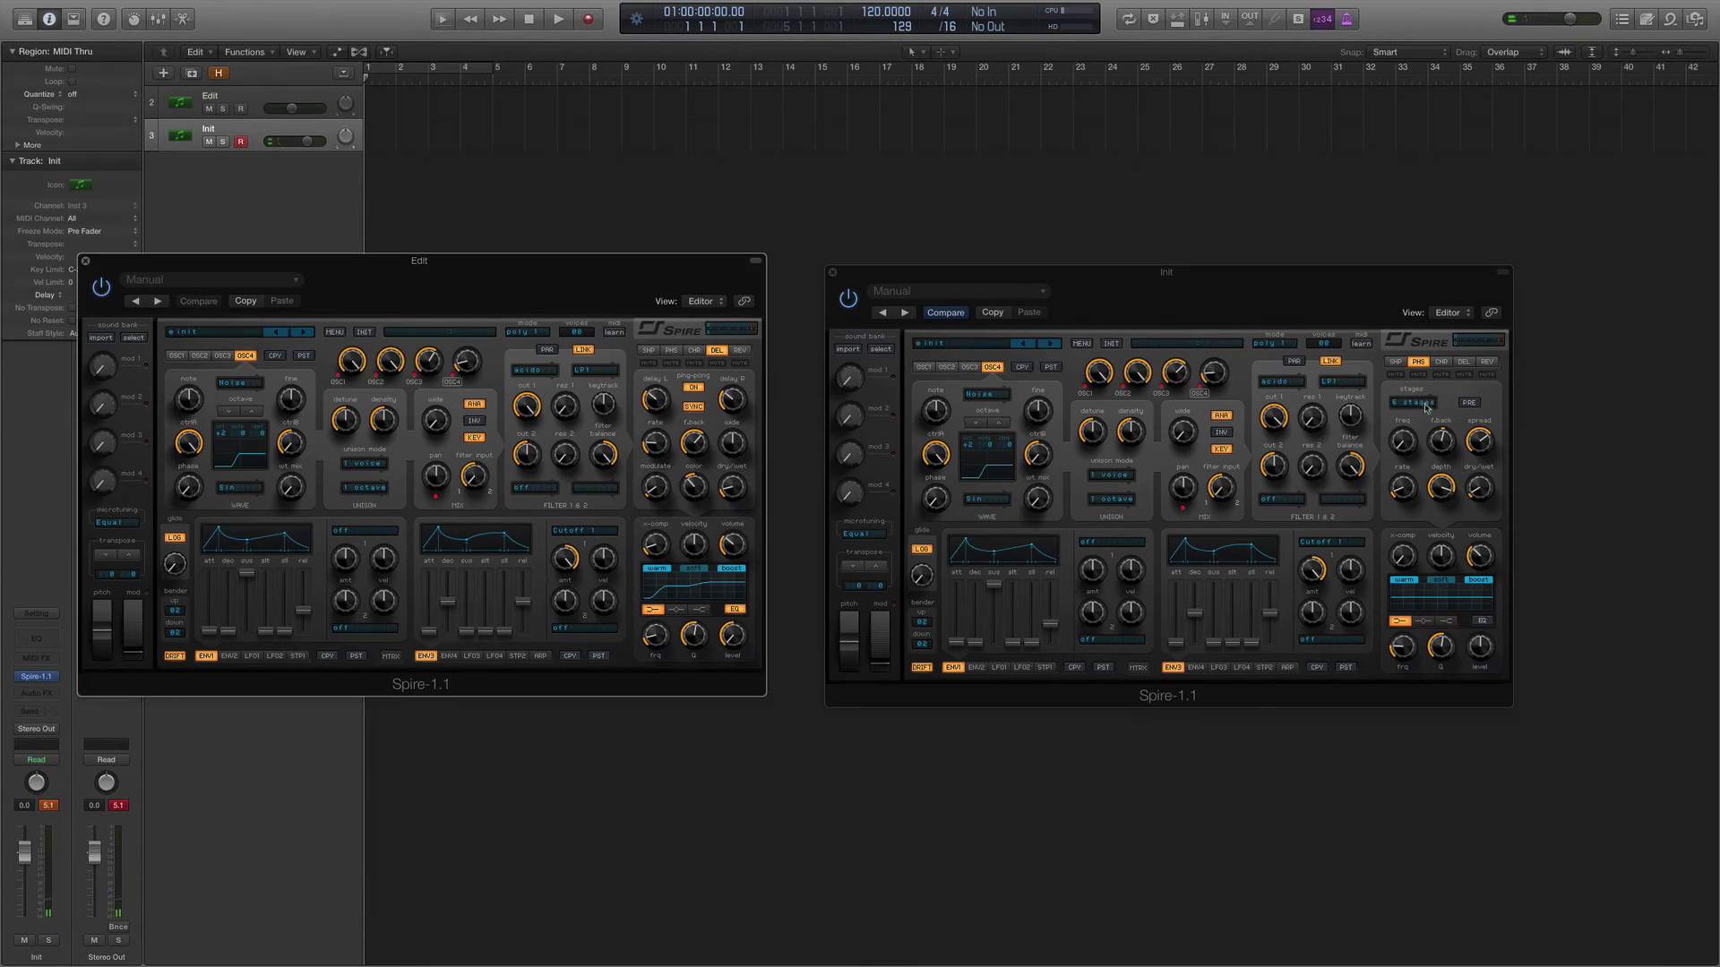
{"action": "left_click", "coordinate": [1464, 362]}
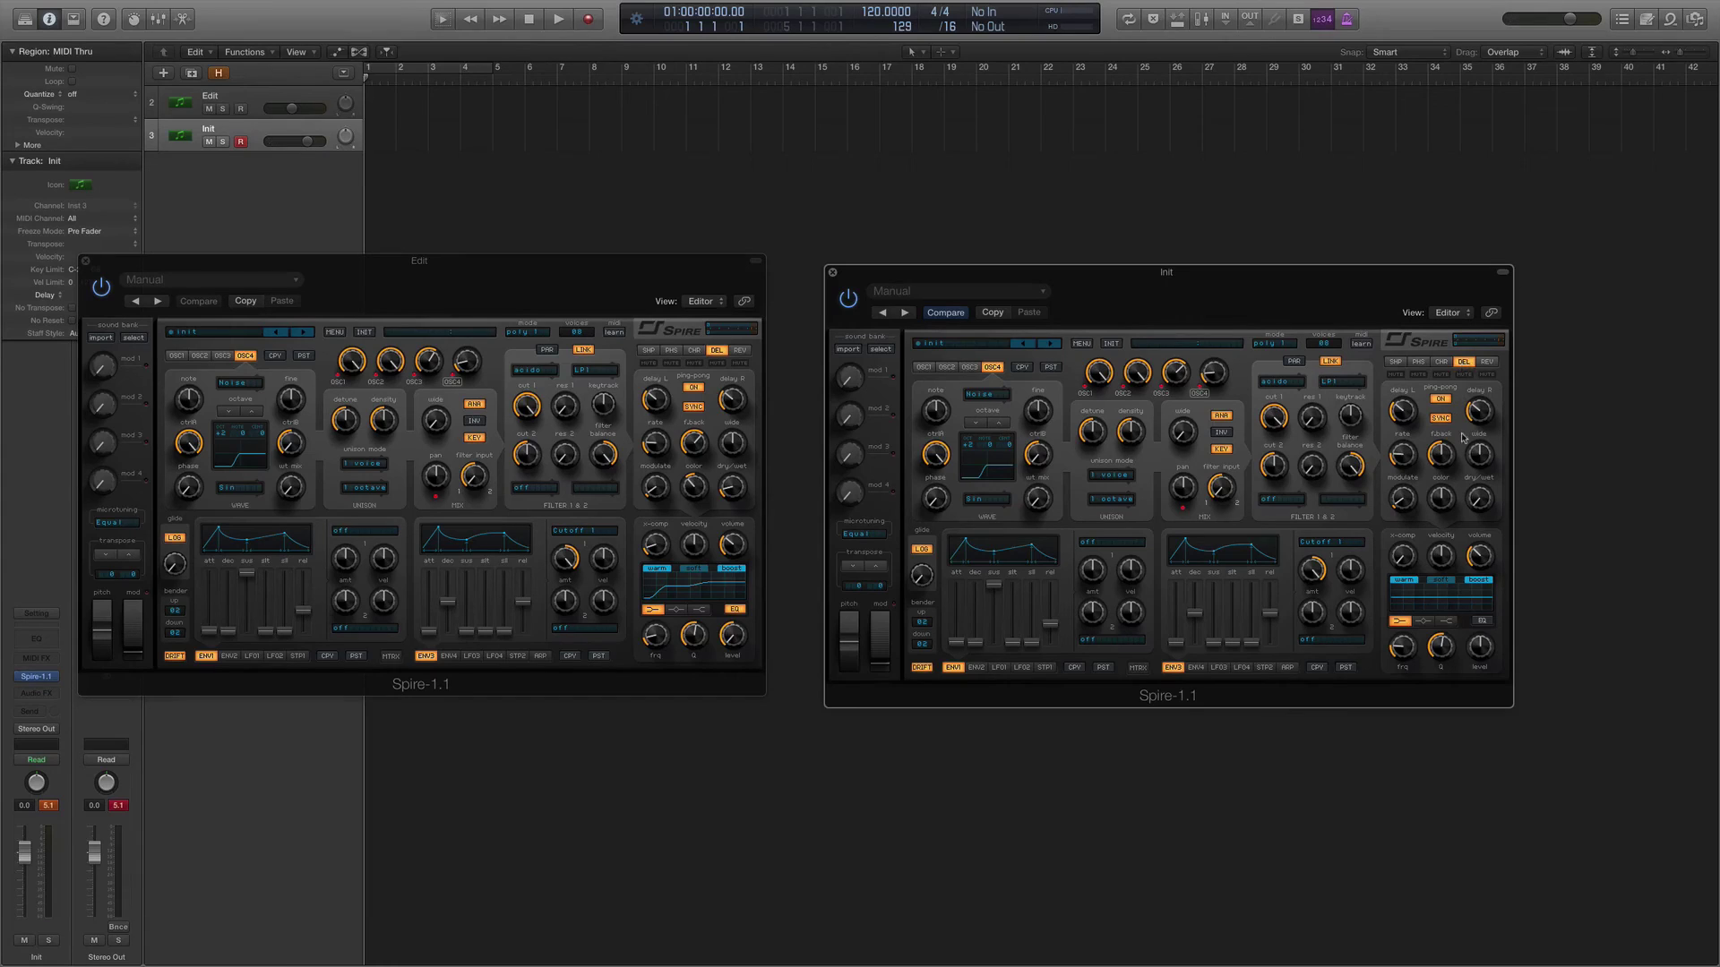
{"action": "mouse_move", "coordinate": [1483, 504]}
{"action": "scroll", "coordinate": [1479, 488], "scroll_direction": "up", "scroll_amount": 5}
{"action": "left_click_drag", "start_coordinate": [1443, 493], "coordinate": [1435, 508]}
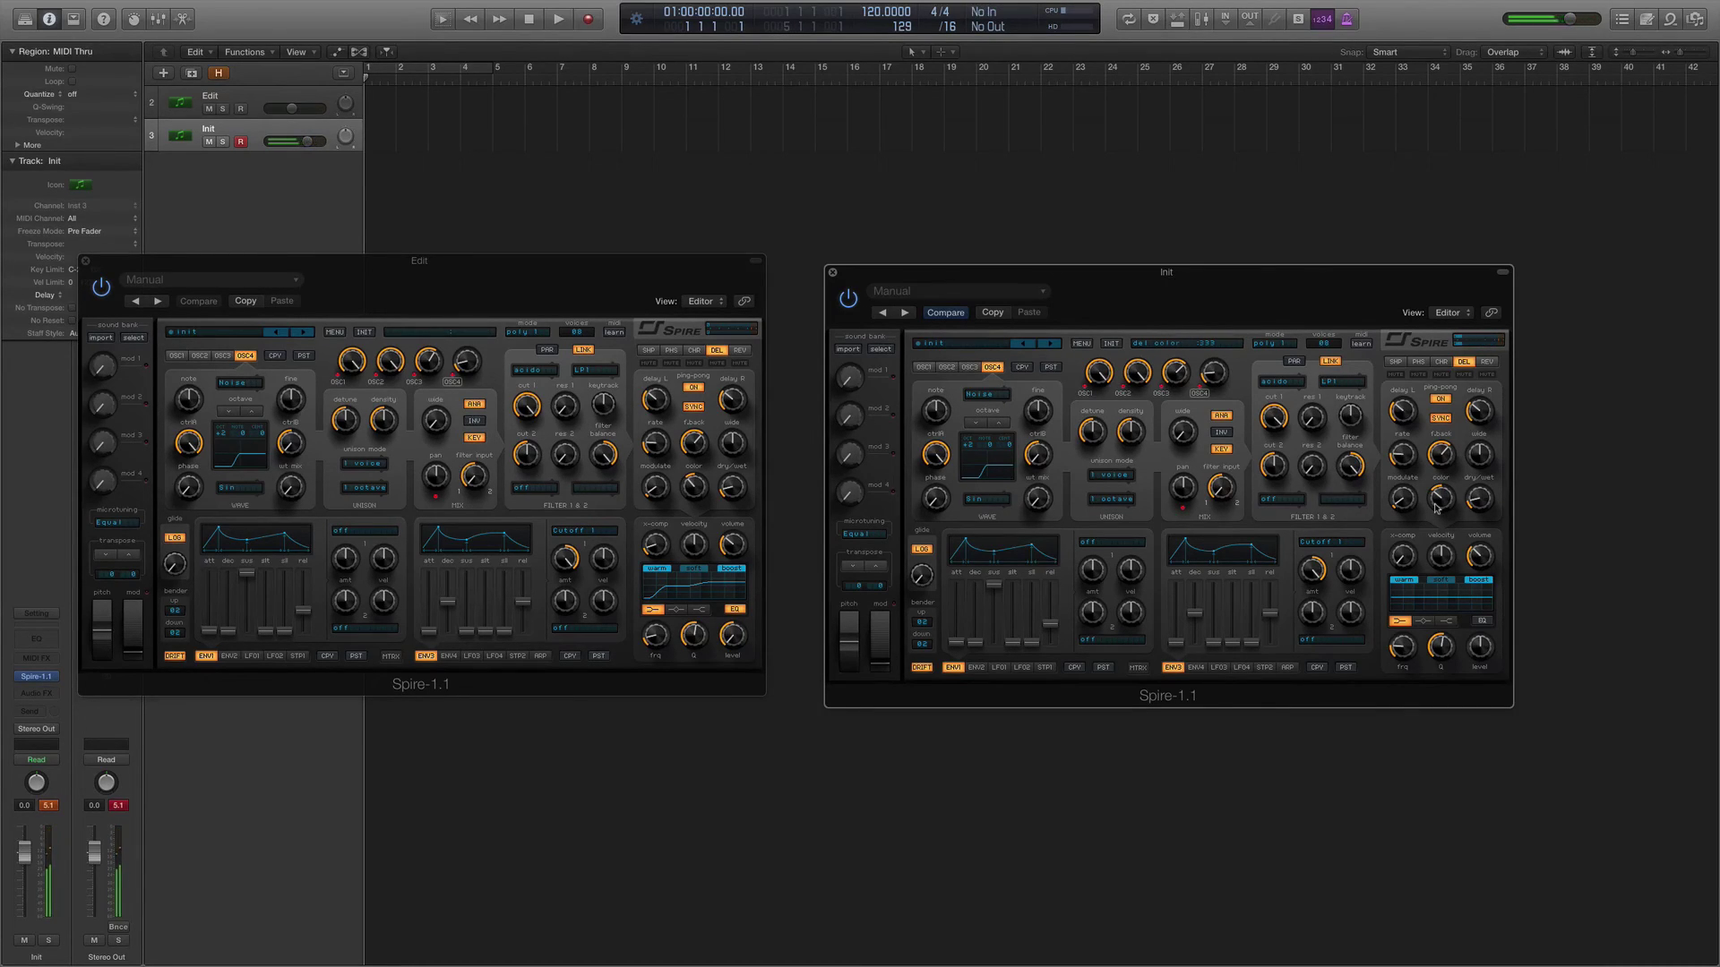
{"action": "left_click_drag", "start_coordinate": [1436, 509], "coordinate": [1436, 504]}
- Match the Init patch's reverb to the Edit patch, with full width and adjusted dry/wet and decay
{"action": "left_click", "coordinate": [740, 349]}
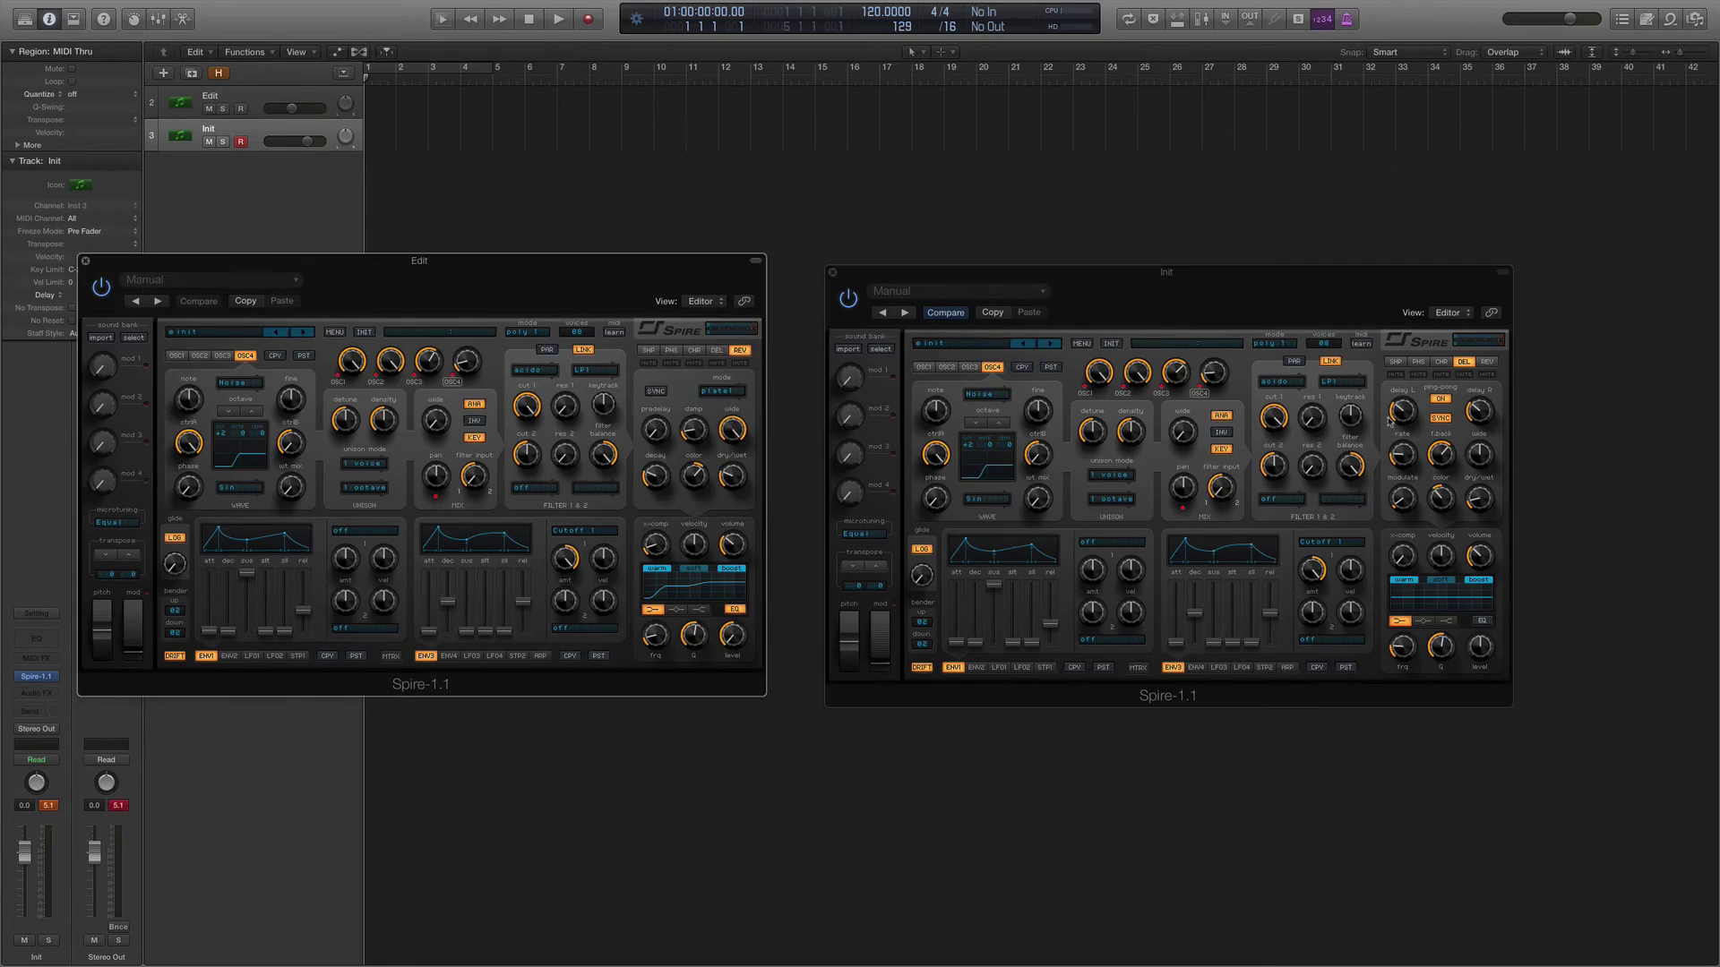
{"action": "left_click", "coordinate": [1487, 363]}
{"action": "mouse_move", "coordinate": [1478, 476]}
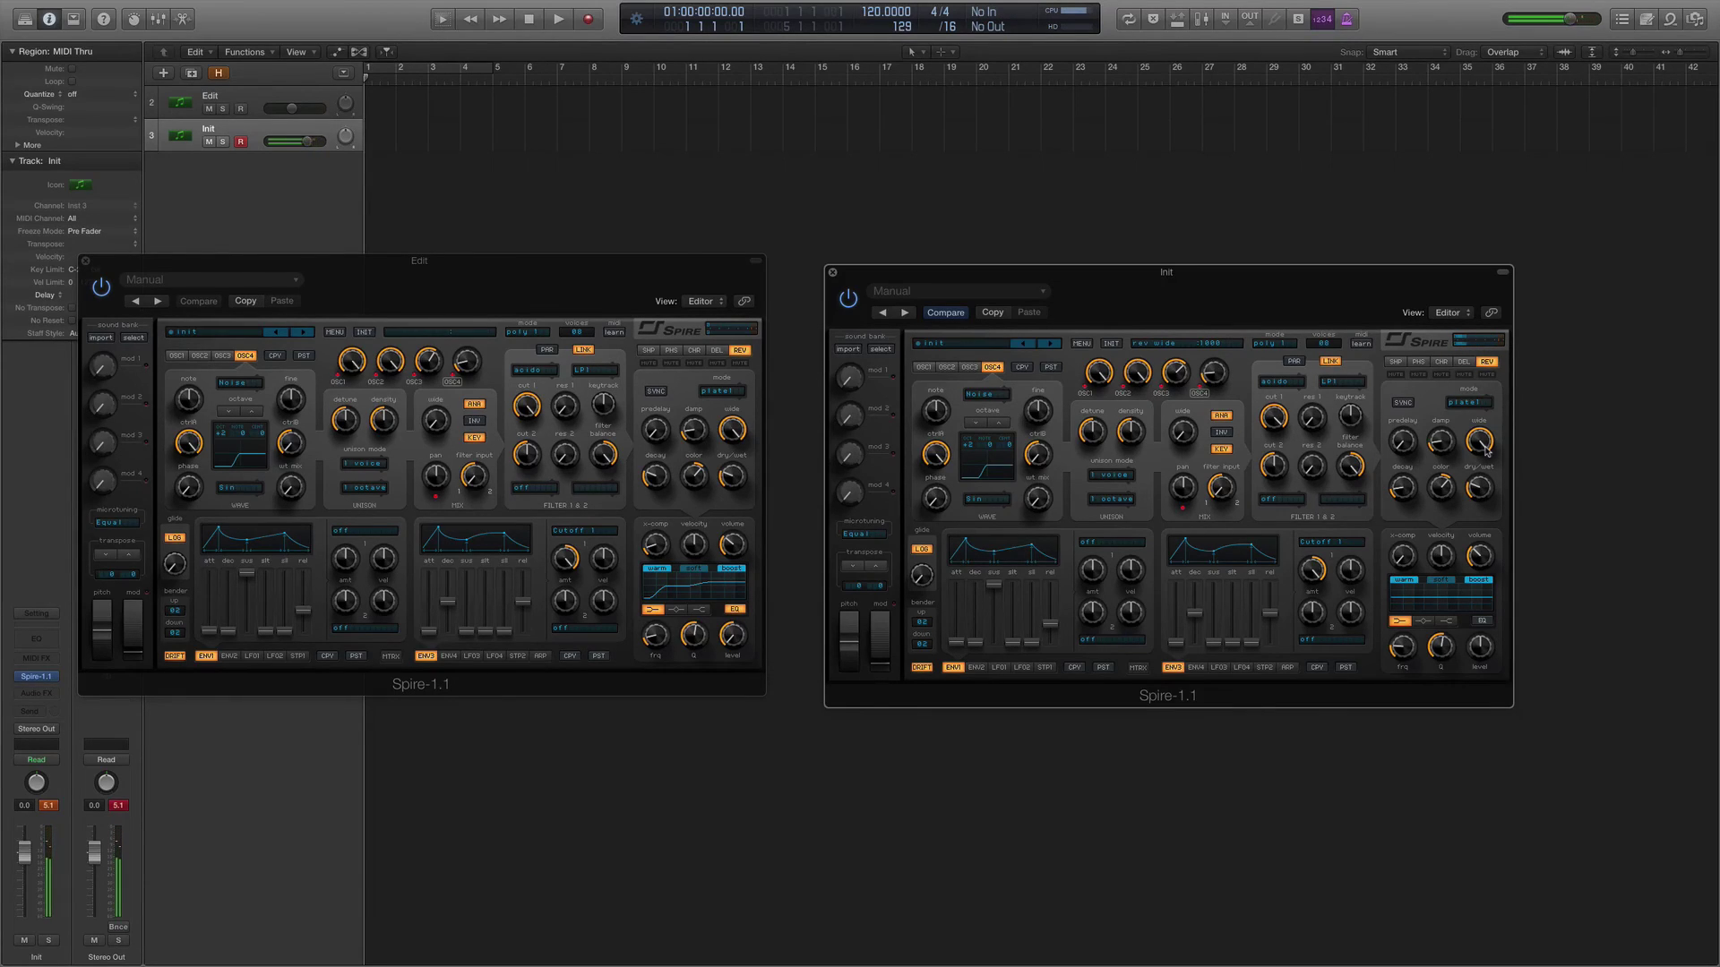
{"action": "mouse_move", "coordinate": [1407, 492]}
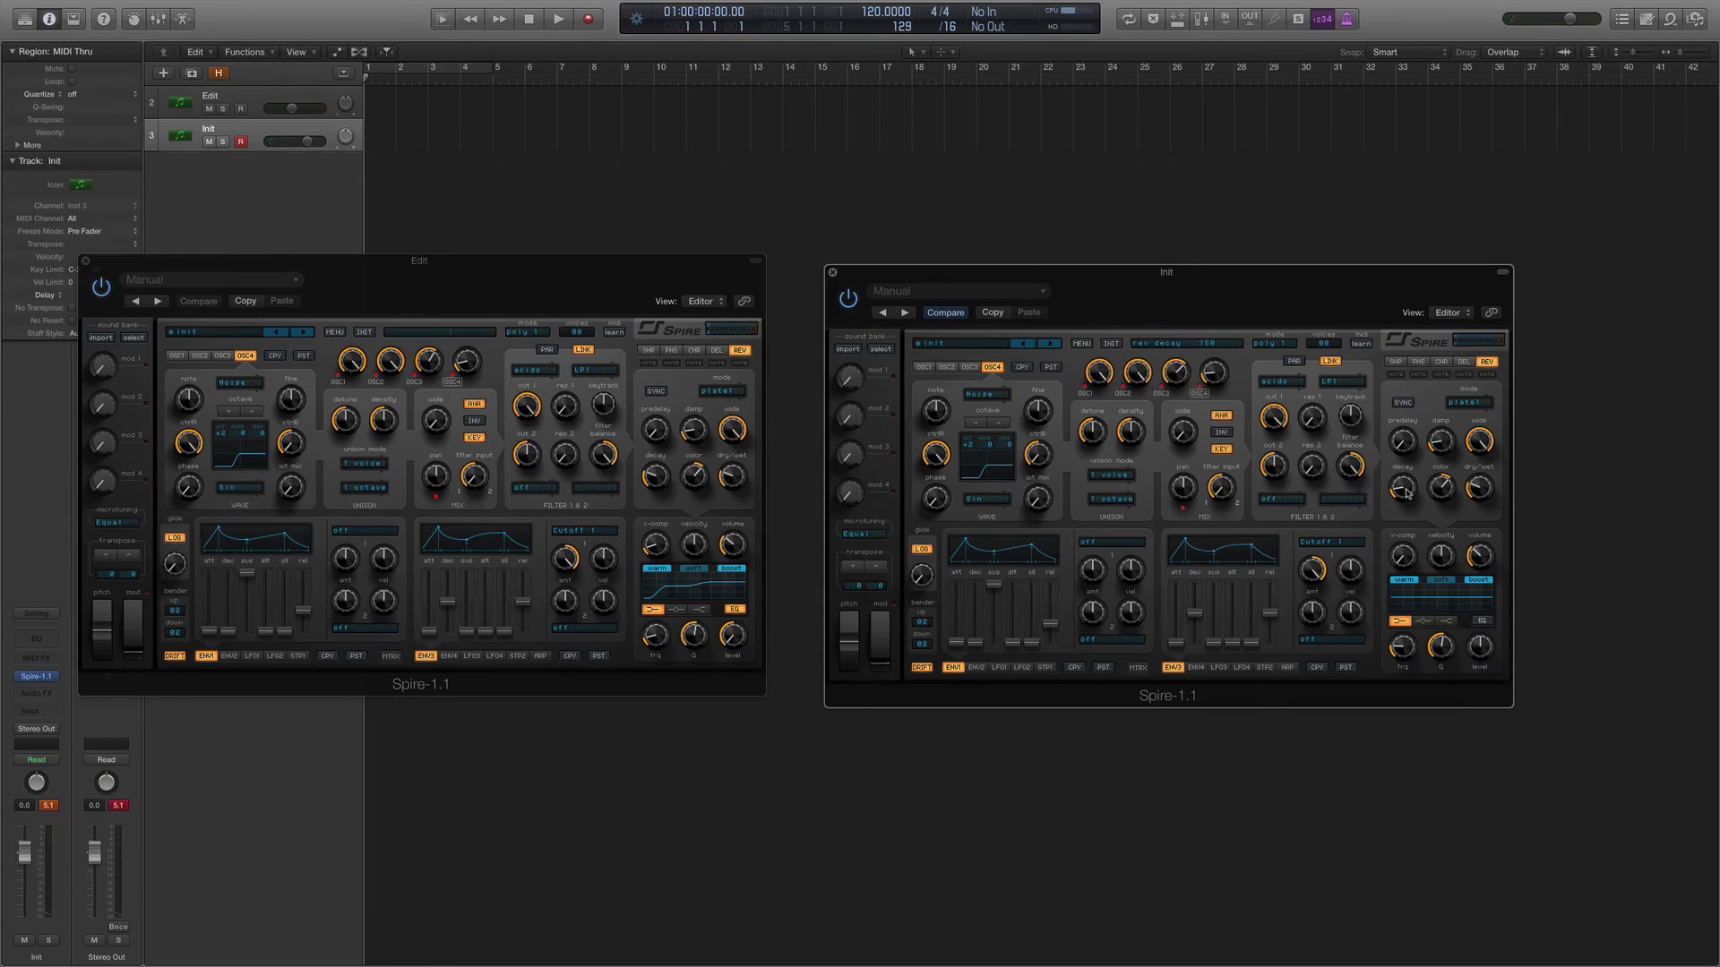
{"action": "left_click_drag", "start_coordinate": [1407, 492], "coordinate": [1407, 472]}
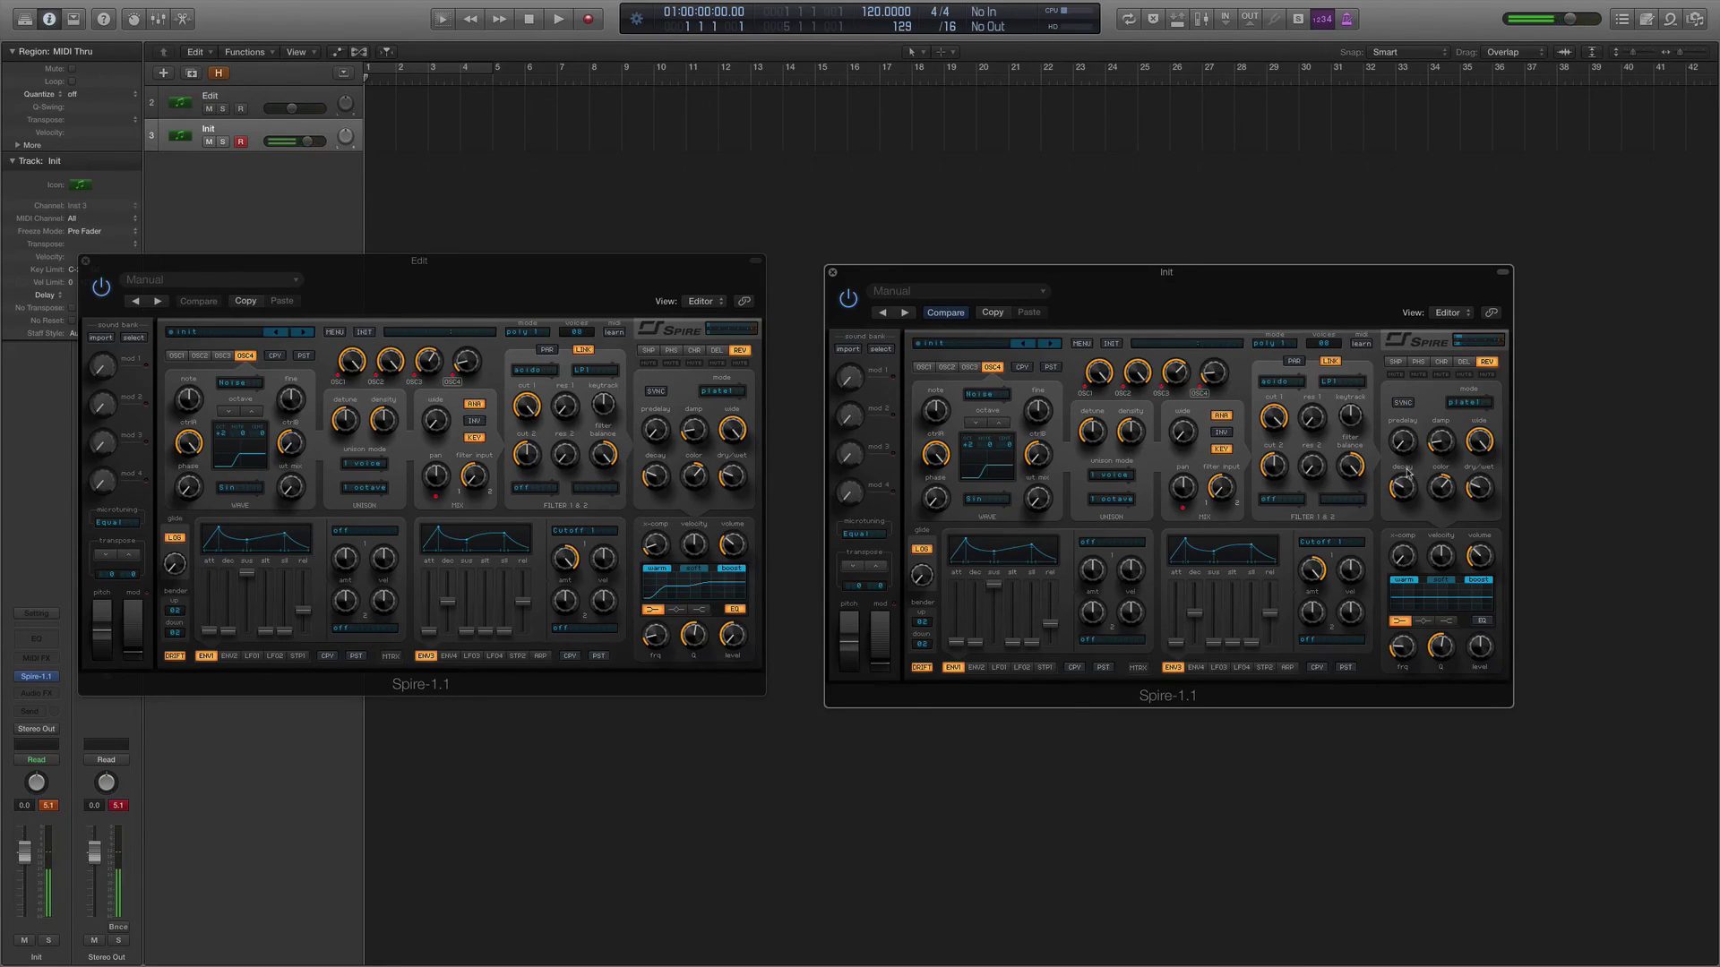
- Raise the Init patch's X-Comp amount slightly and clear the mixer's peak level readings
{"action": "mouse_move", "coordinate": [1405, 540]}
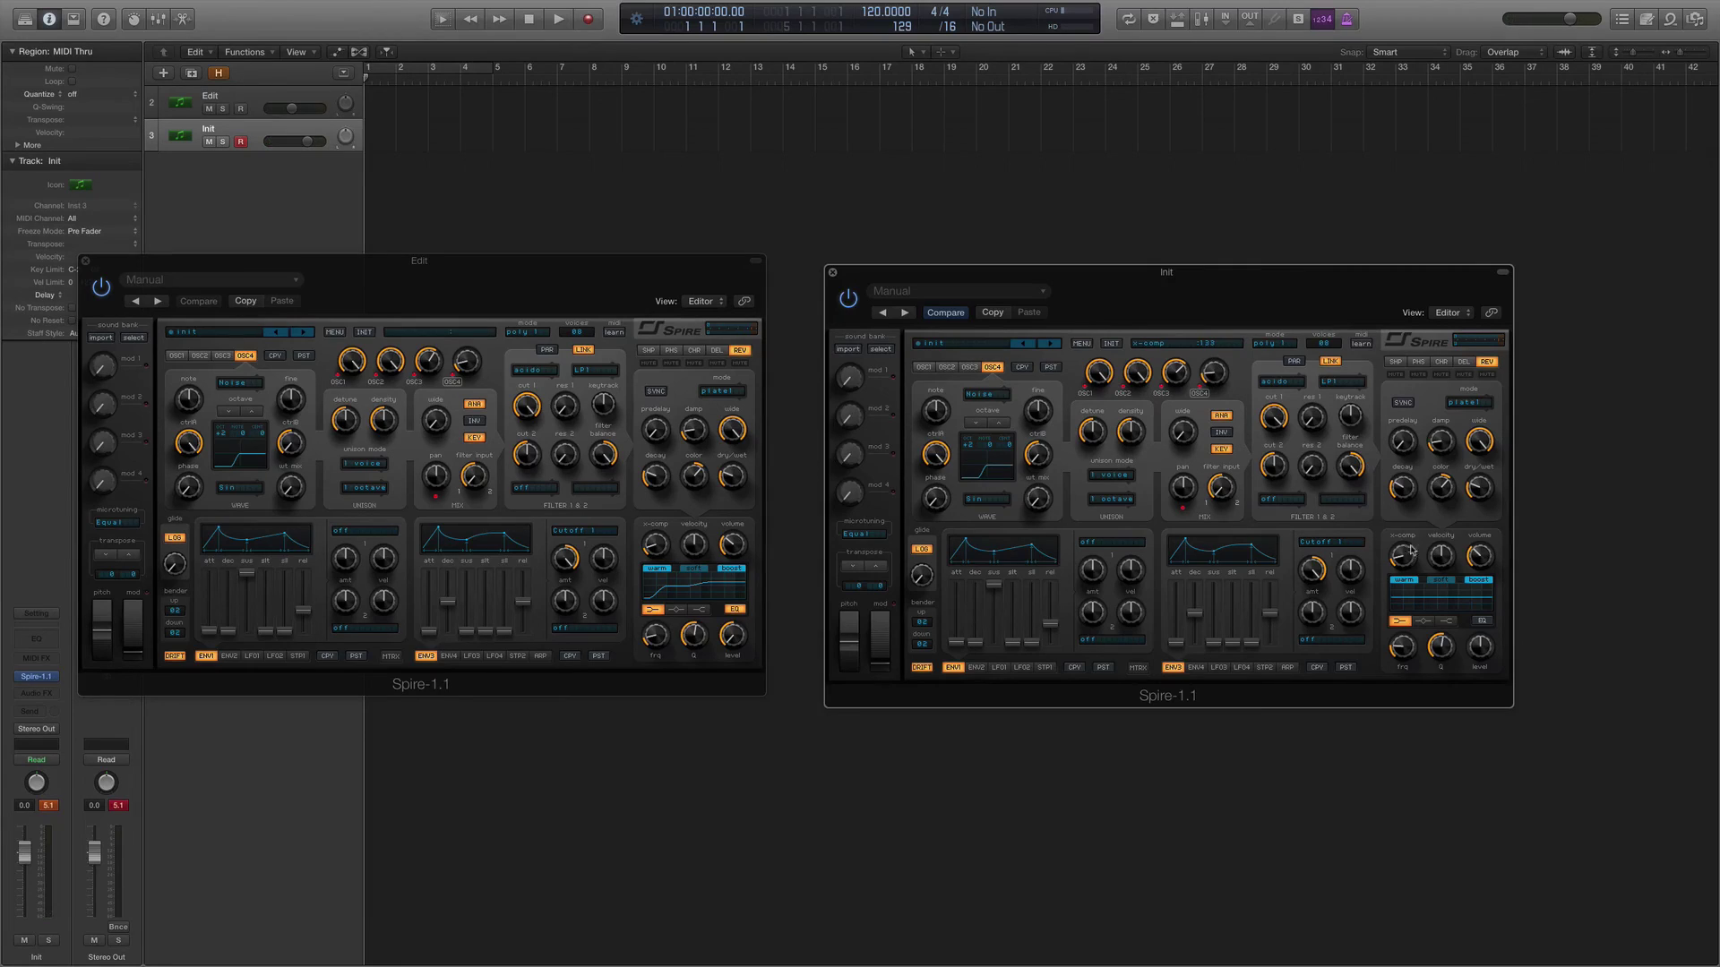
{"action": "mouse_move", "coordinate": [1481, 559]}
{"action": "left_click", "coordinate": [94, 809]}
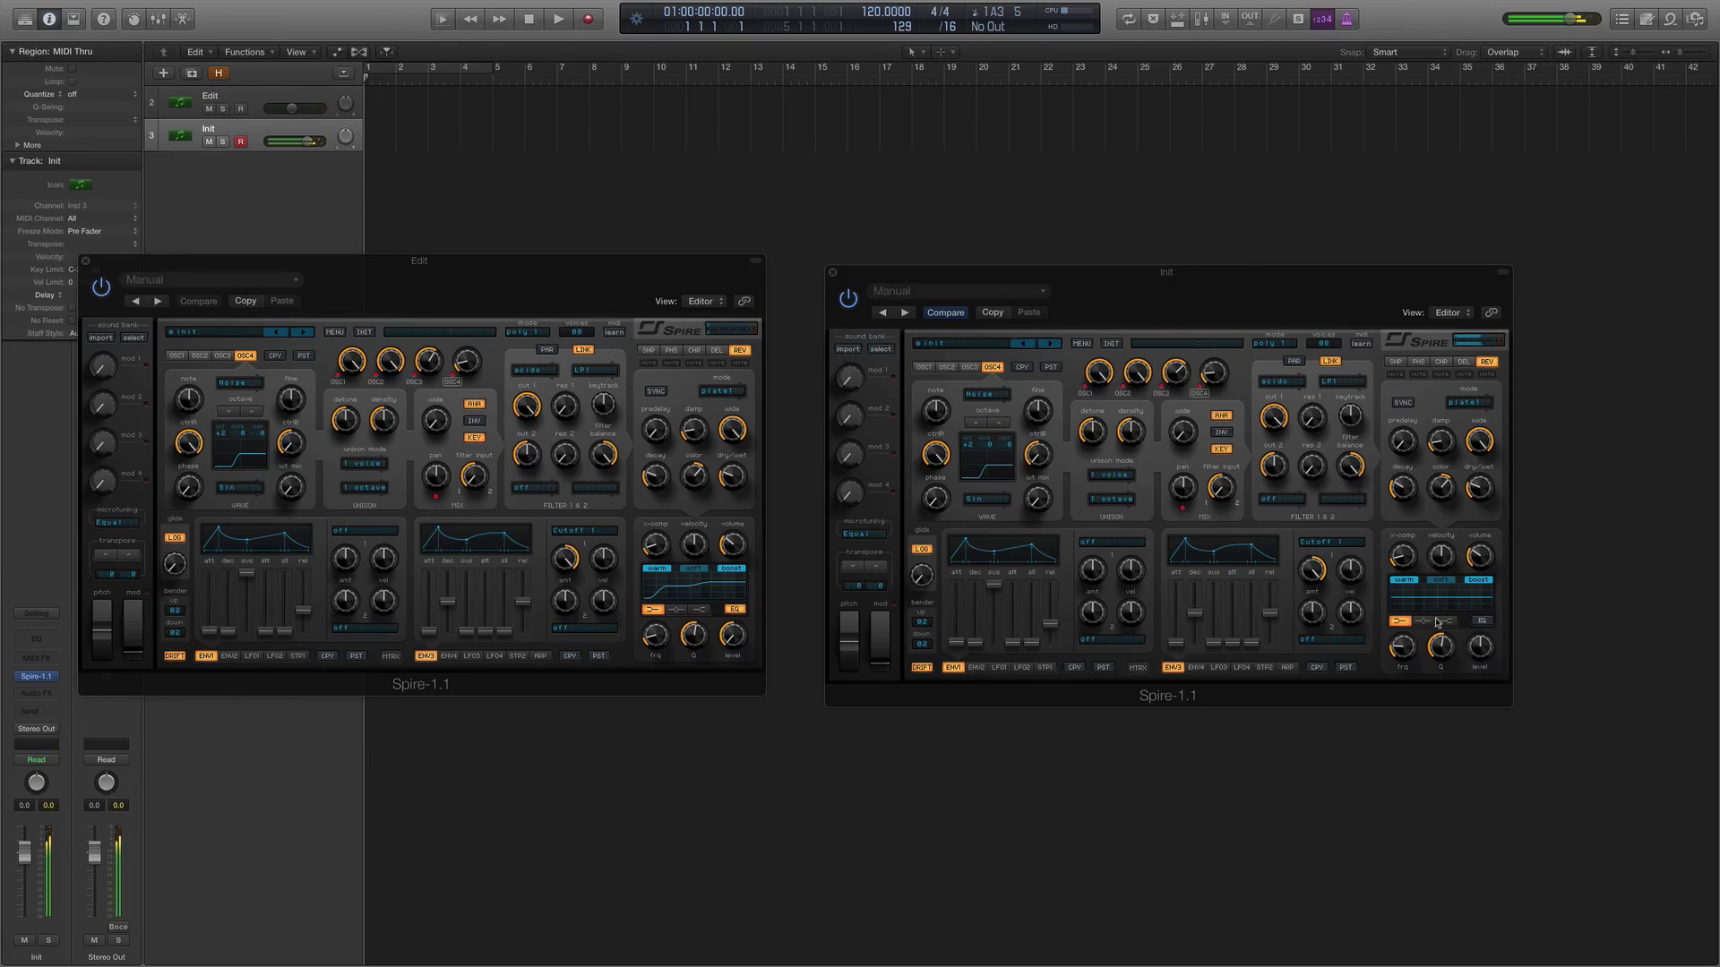
- Enable the Init patch's EQ, cut the low band's level and fine-tune its frequency
{"action": "left_click", "coordinate": [1482, 620]}
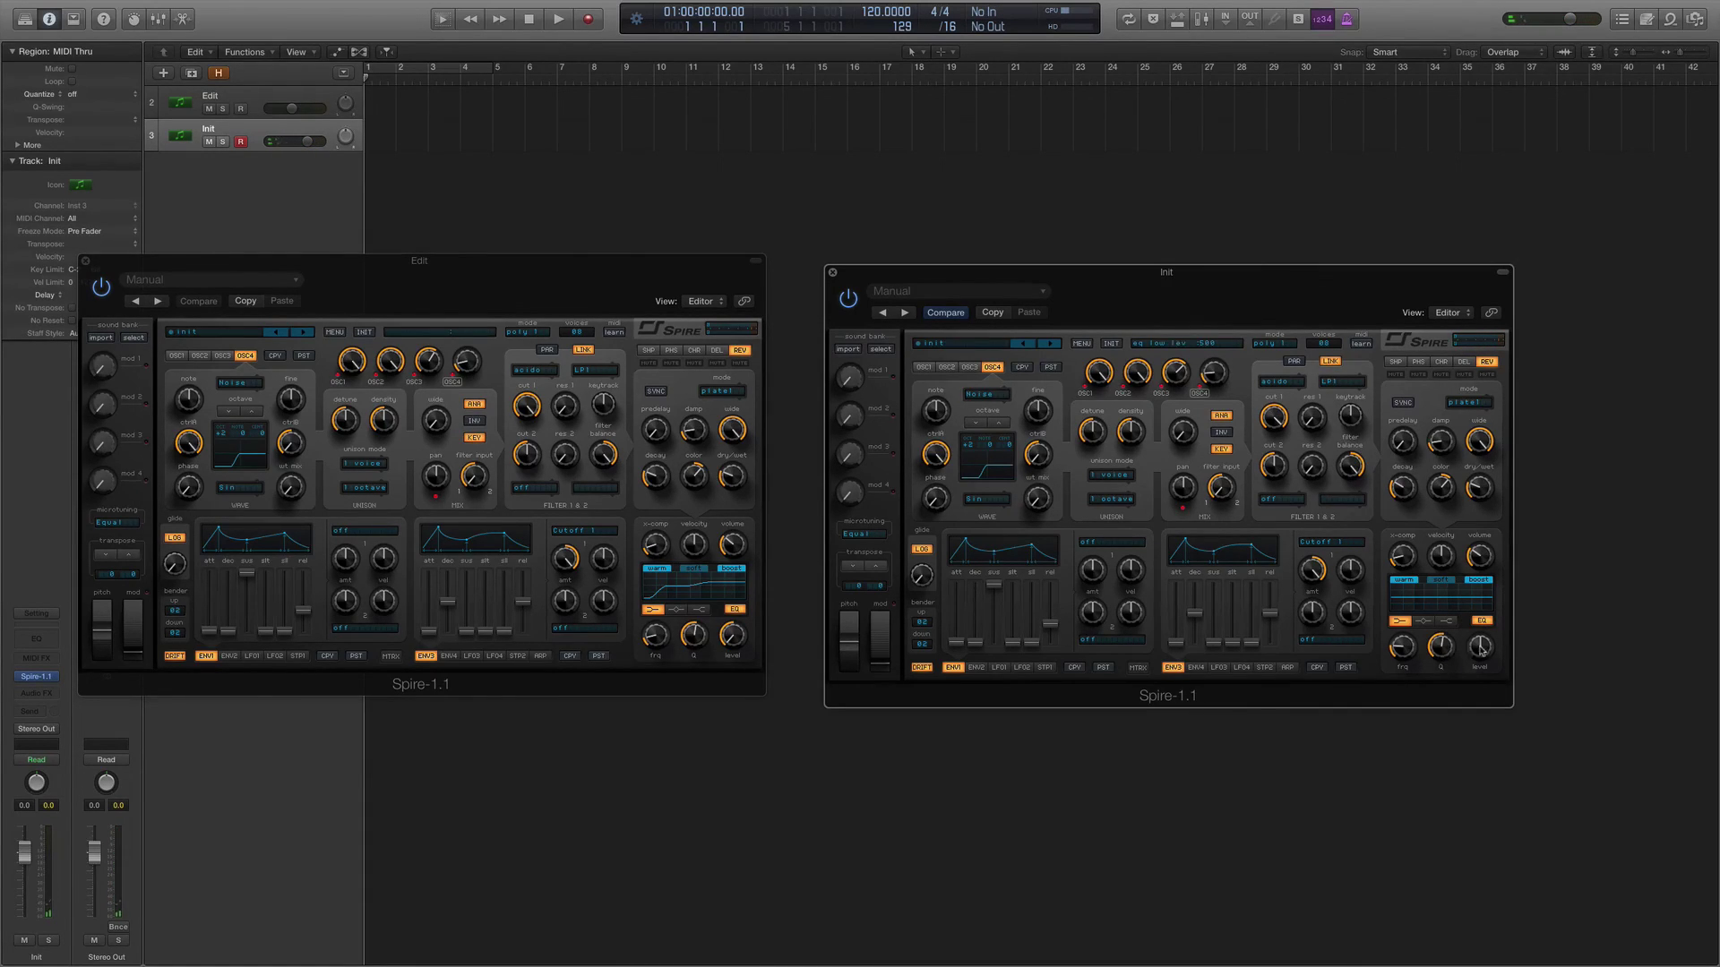
{"action": "left_click_drag", "start_coordinate": [1479, 650], "coordinate": [1467, 707]}
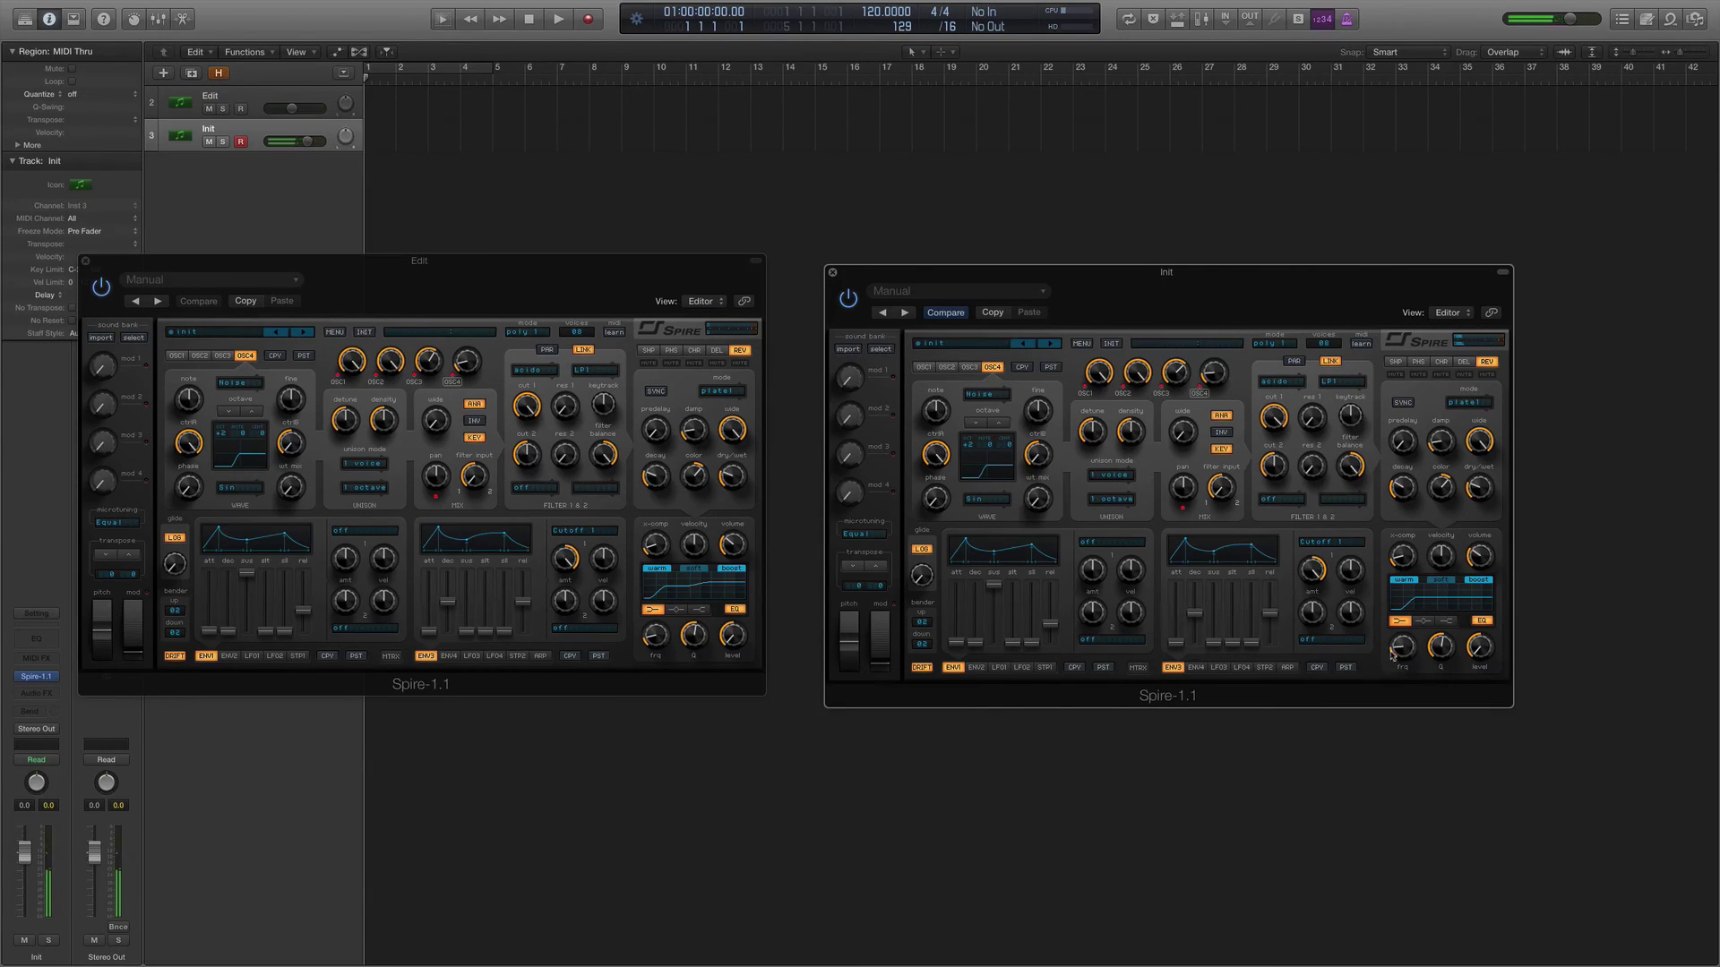
{"action": "mouse_move", "coordinate": [1394, 652]}
{"action": "left_mouse_down"}
{"action": "mouse_move", "coordinate": [1402, 612]}
{"action": "mouse_move", "coordinate": [1395, 651]}
{"action": "left_mouse_up"}
- Match the Init patch's high EQ band to the Edit patch by boosting its level and adjusting its Q
{"action": "left_click", "coordinate": [699, 609]}
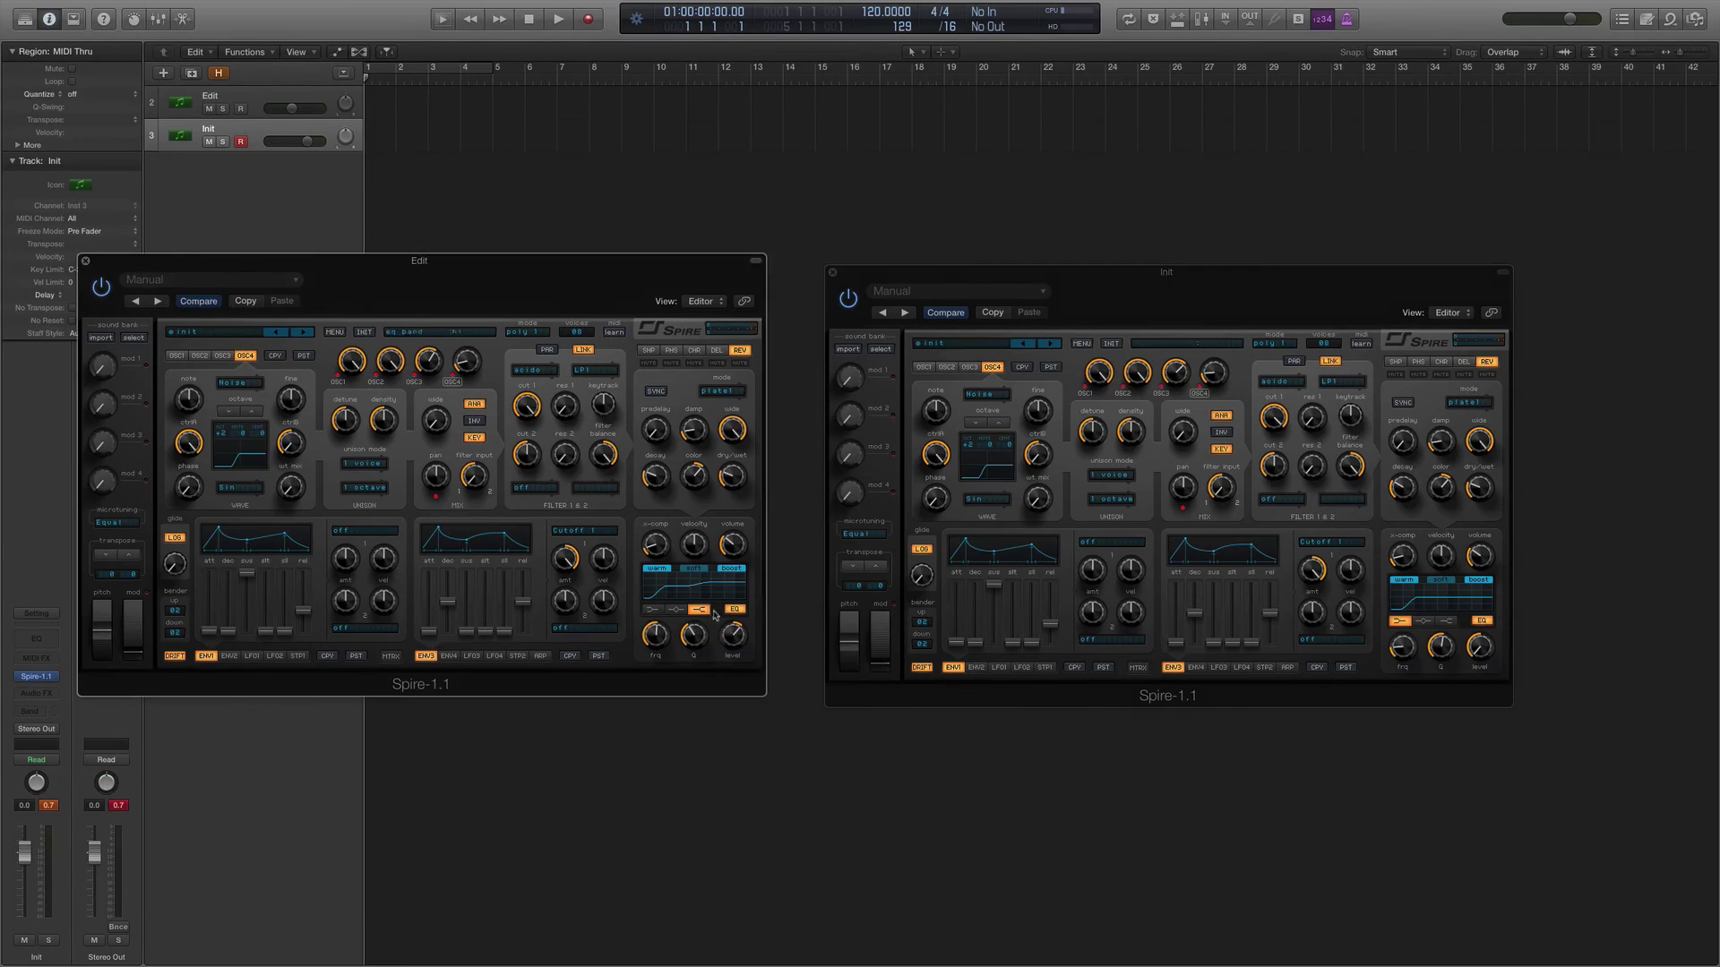
{"action": "left_click", "coordinate": [1446, 621]}
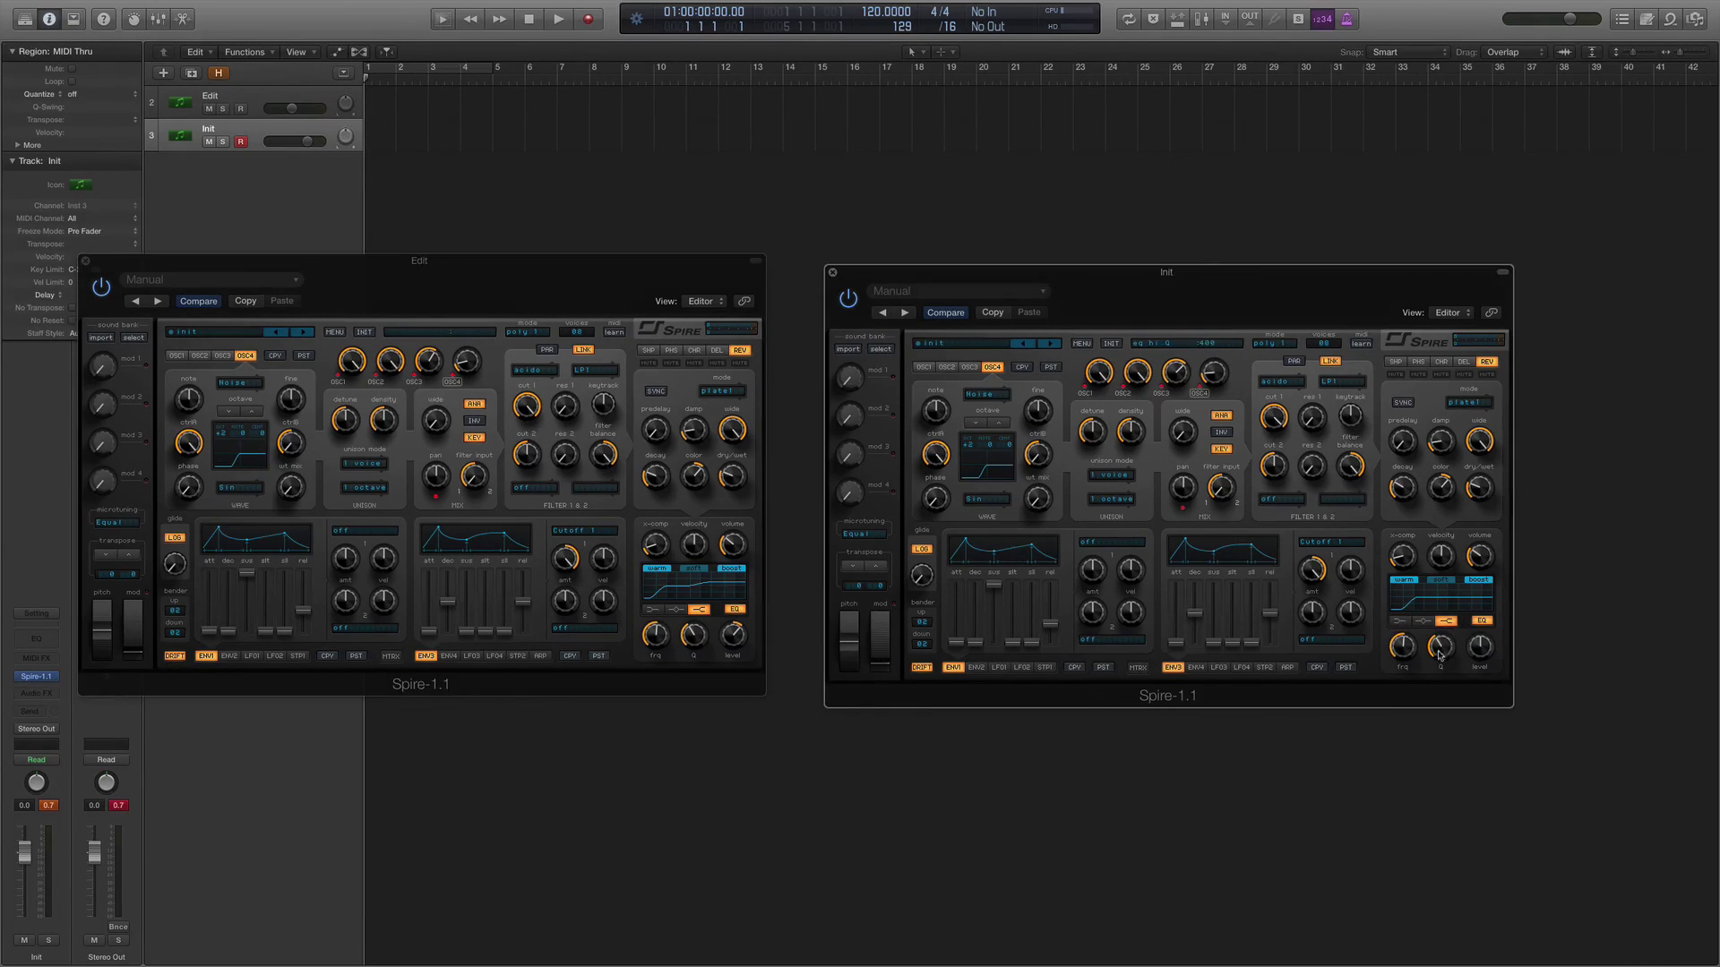
{"action": "left_click_drag", "start_coordinate": [1486, 659], "coordinate": [1434, 661]}
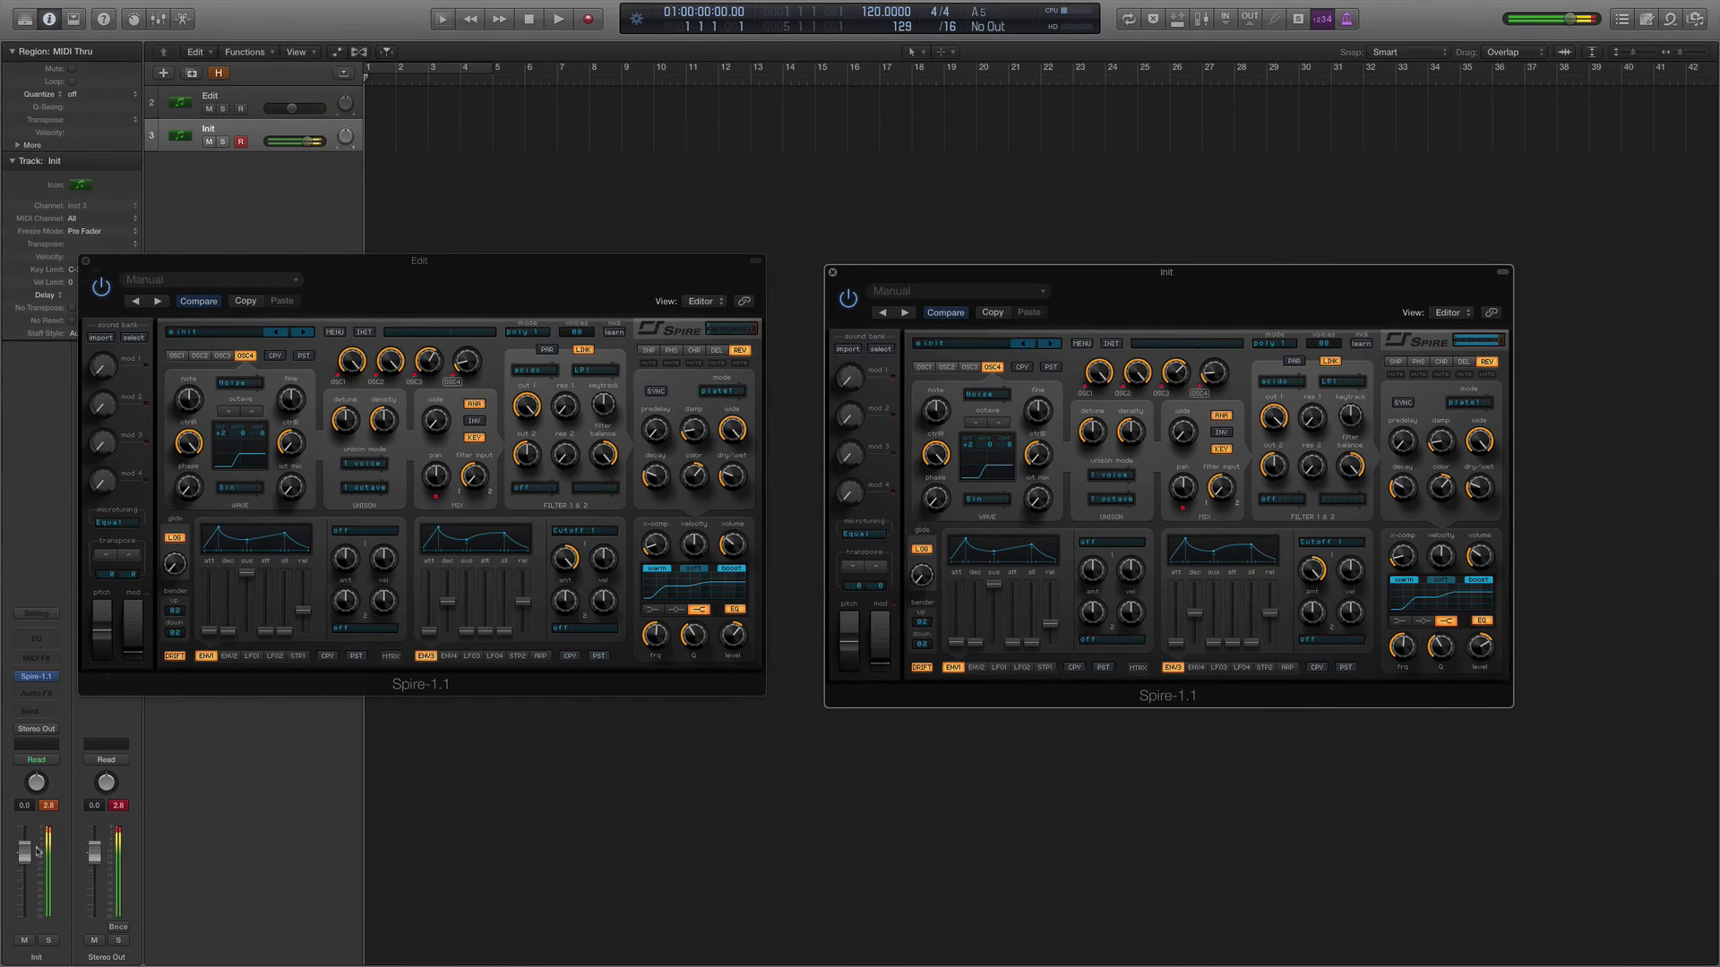
- Lower the Init channel's volume to -4.6 dB and clear its peak level reading
{"action": "left_click_drag", "start_coordinate": [25, 863], "coordinate": [25, 867]}
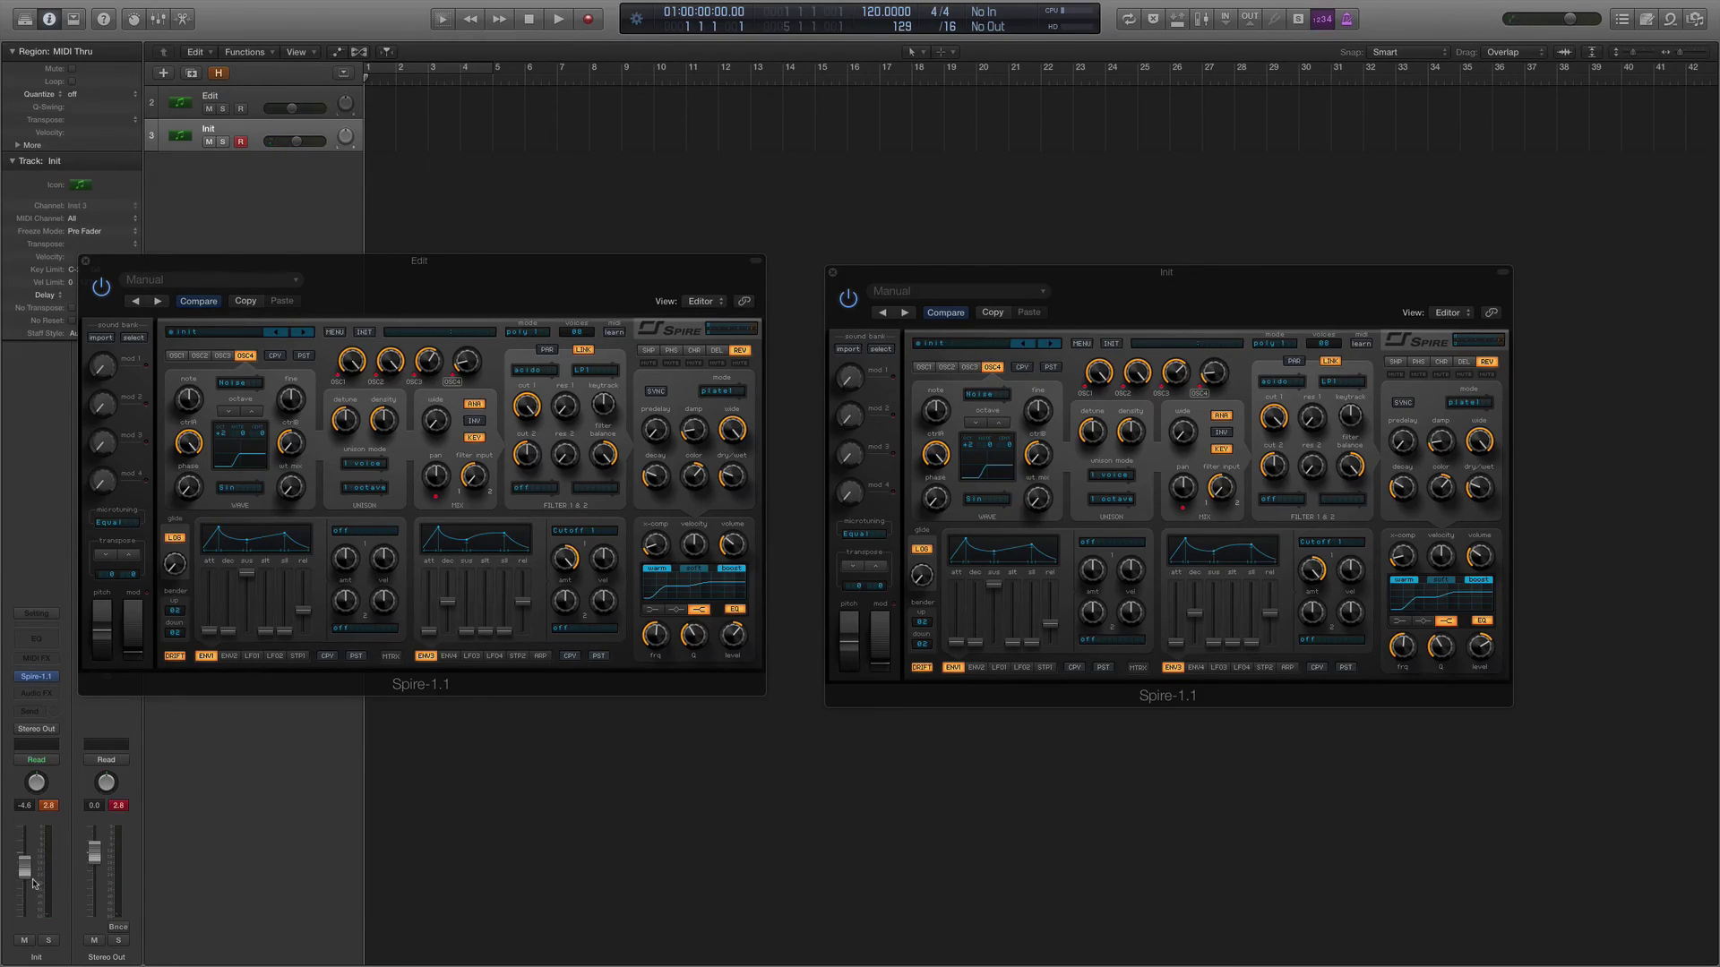
{"action": "left_click", "coordinate": [50, 805]}
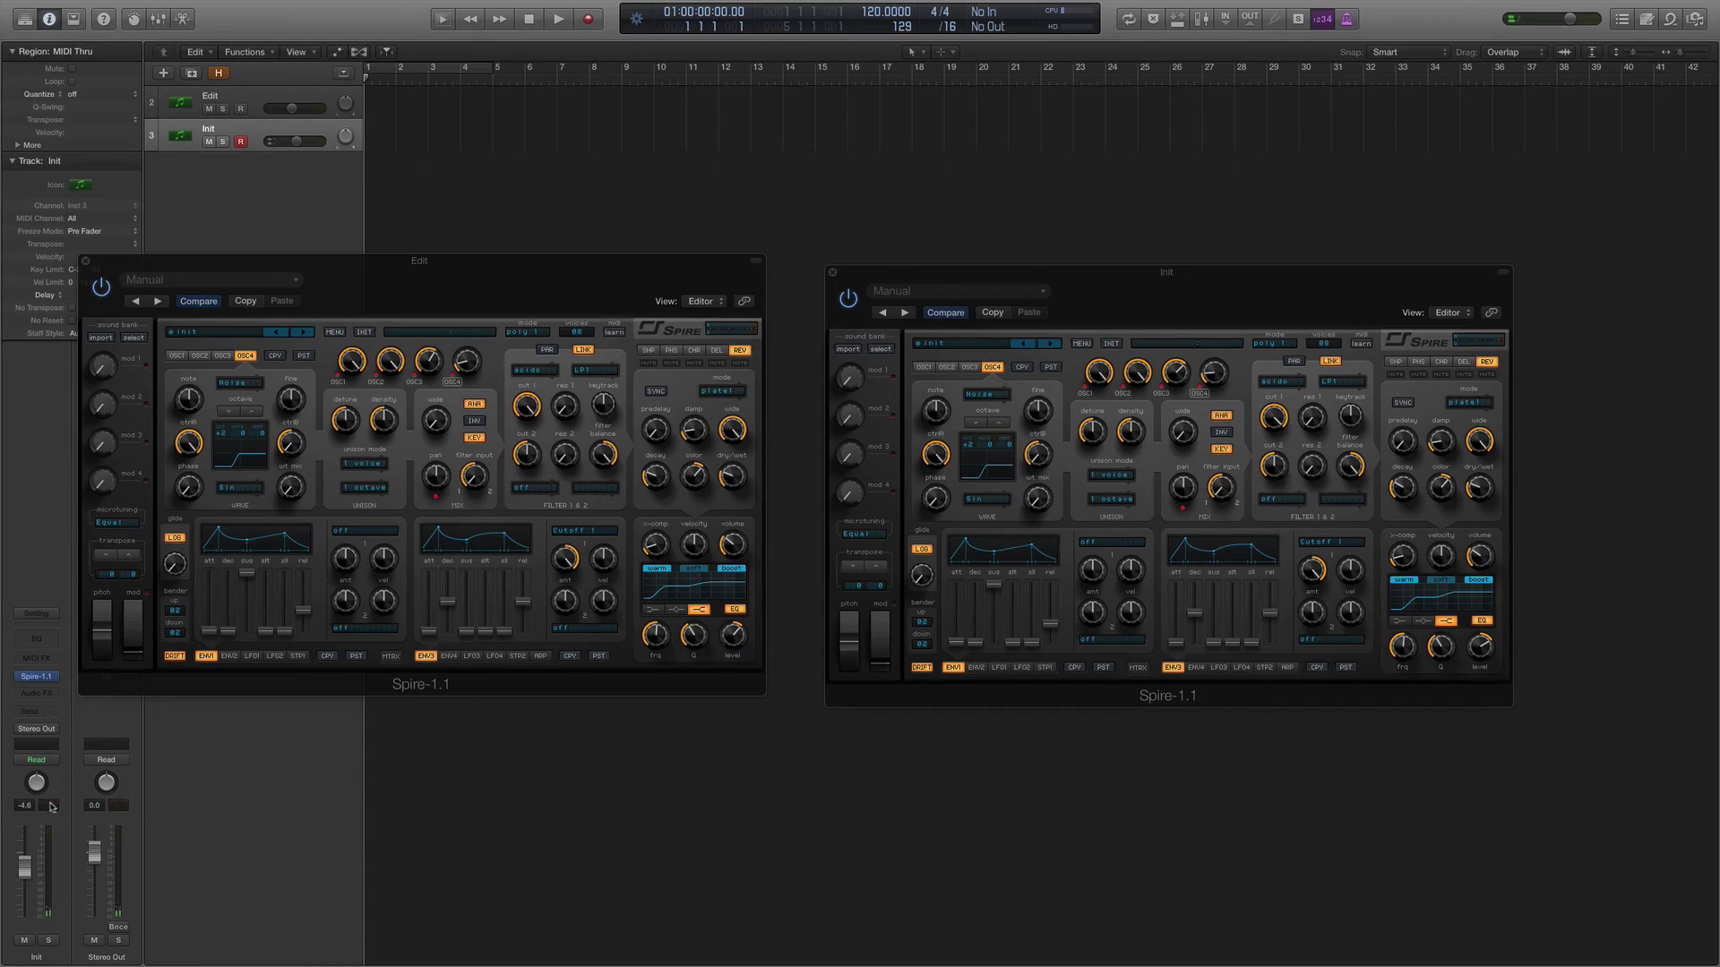